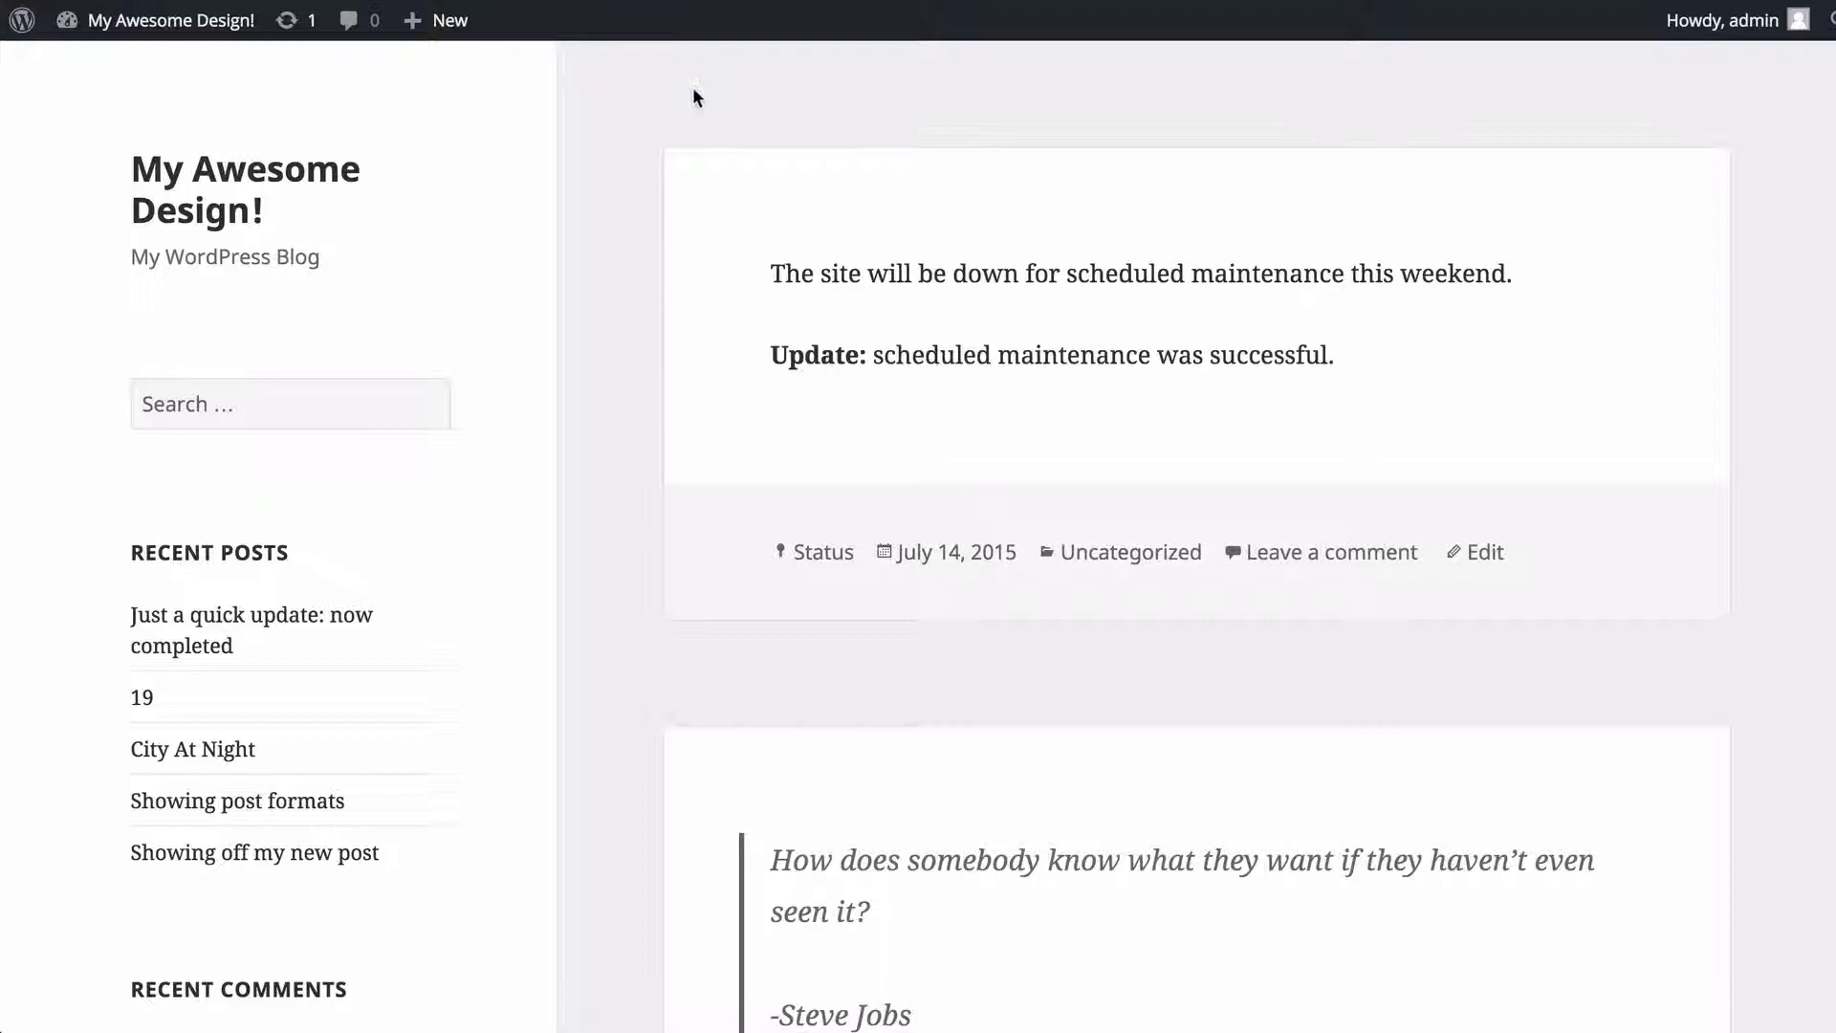
- Scroll down the blog home page and open 'Showing off my new post'
scroll(627, 346, "down", 10)
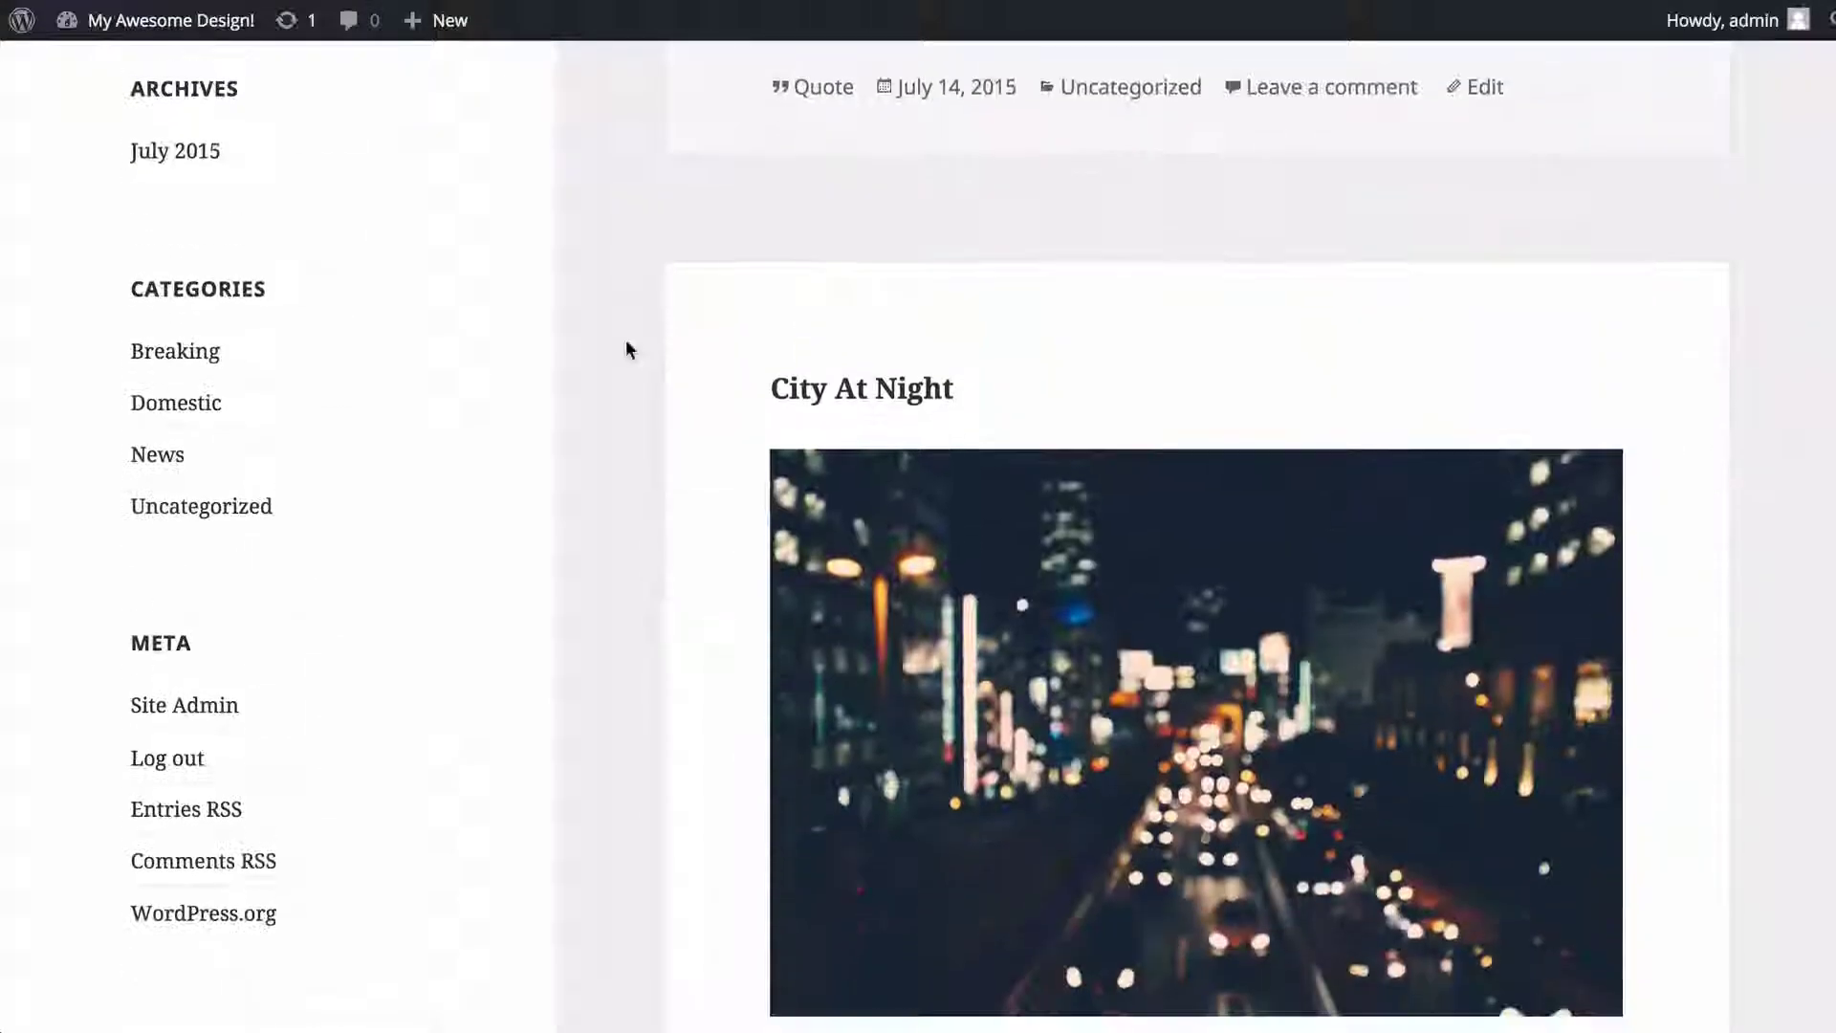
scroll(626, 338, "down", 10)
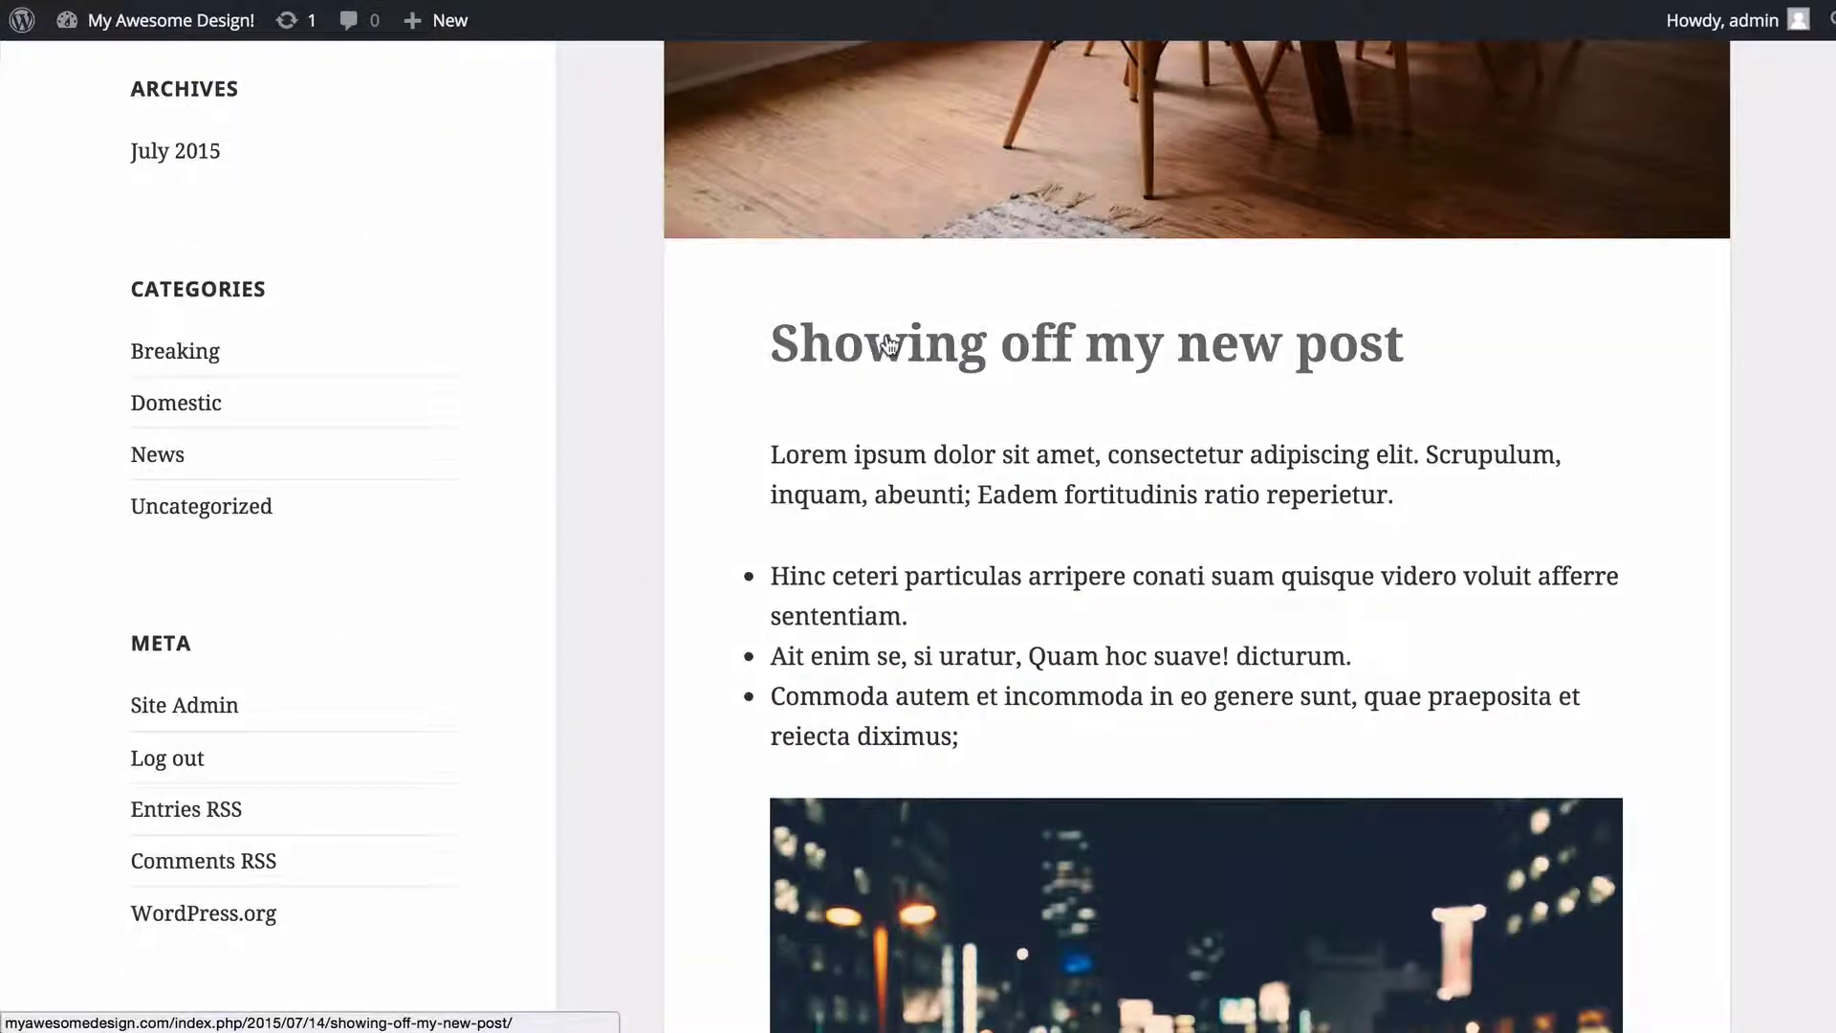
left_click(888, 344)
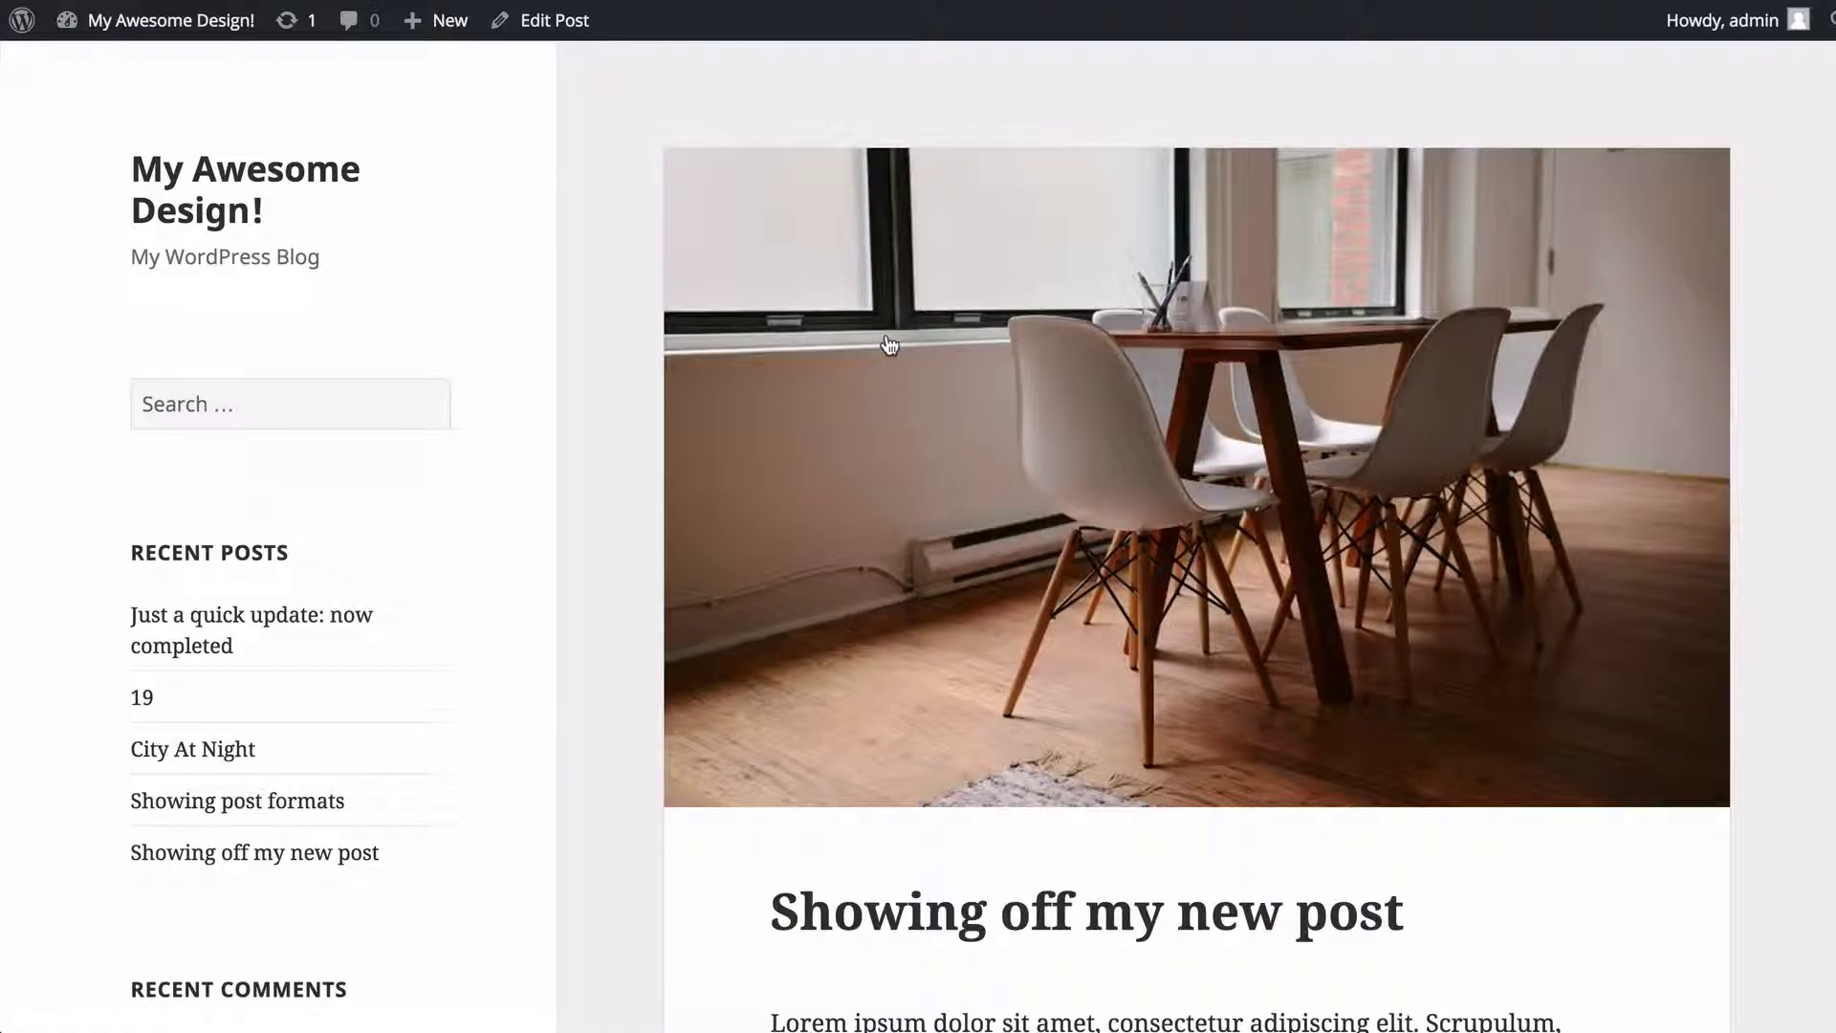
- Open the post in the editor from the admin bar and scroll to its Categories box
left_click(571, 33)
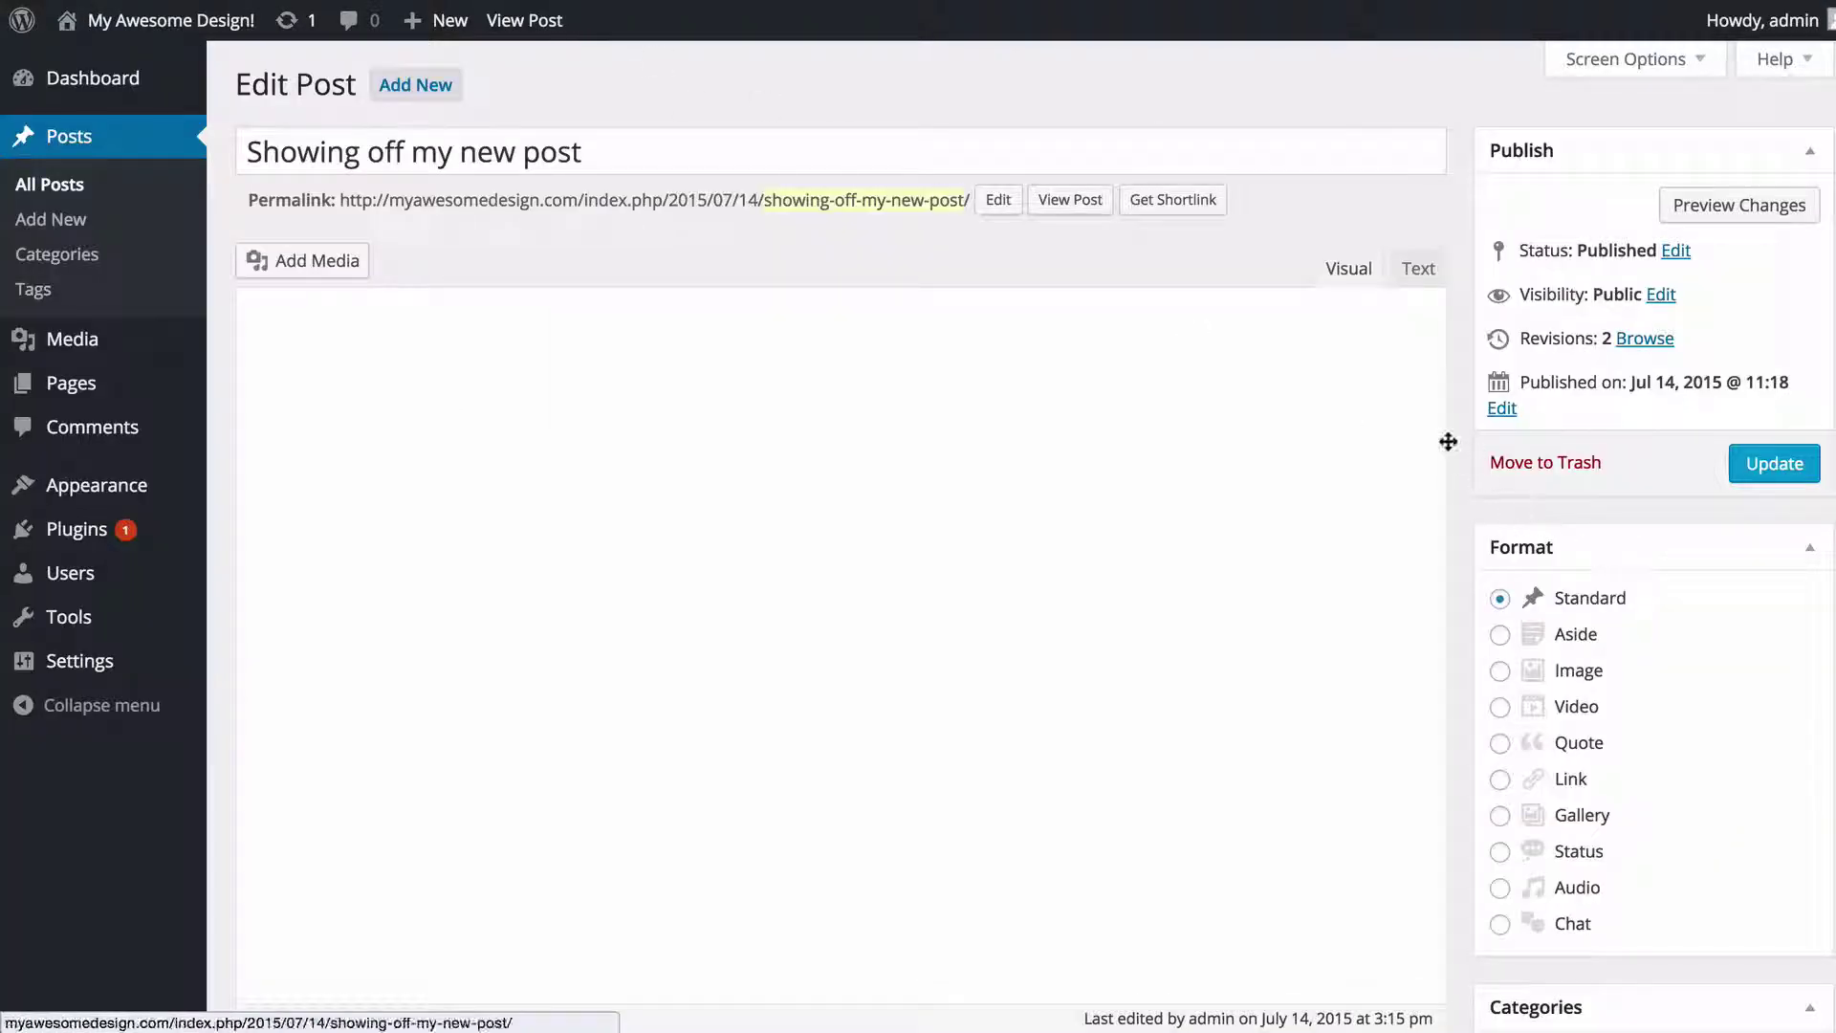
scroll(1461, 436, "down", 5)
scroll(1461, 442, "down", 4)
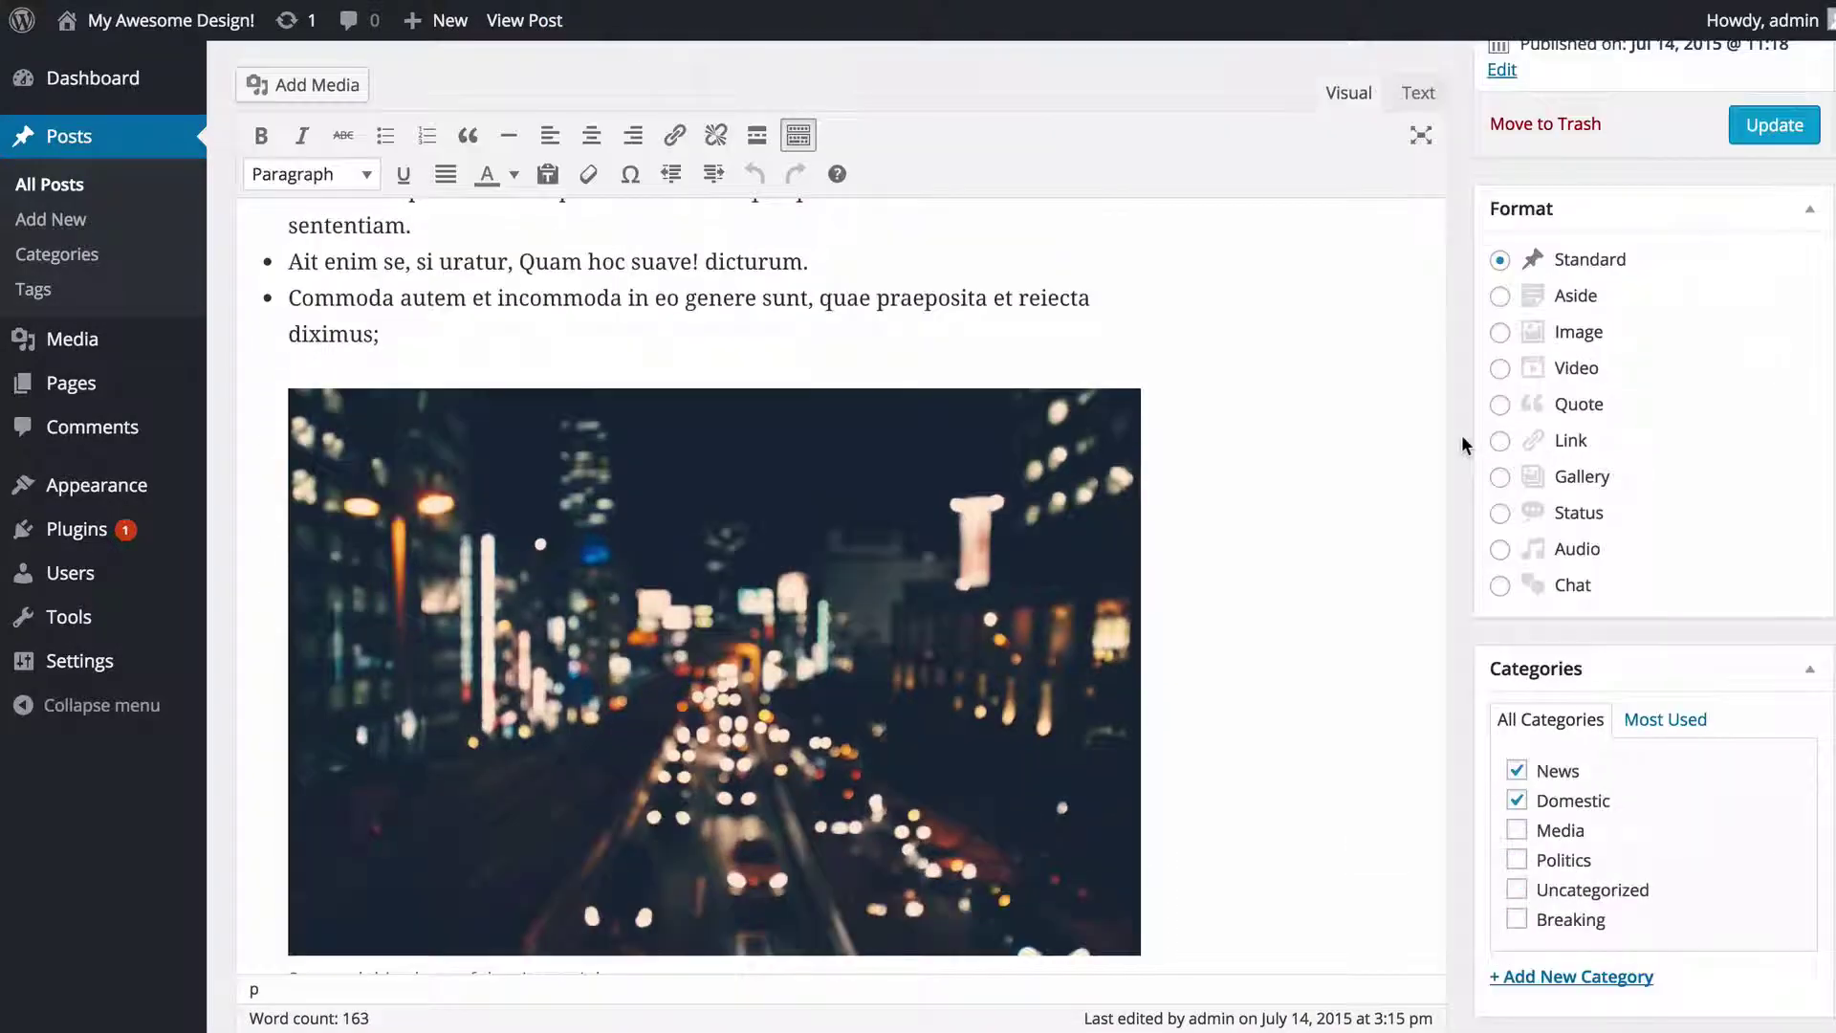
scroll(1461, 441, "down", 3)
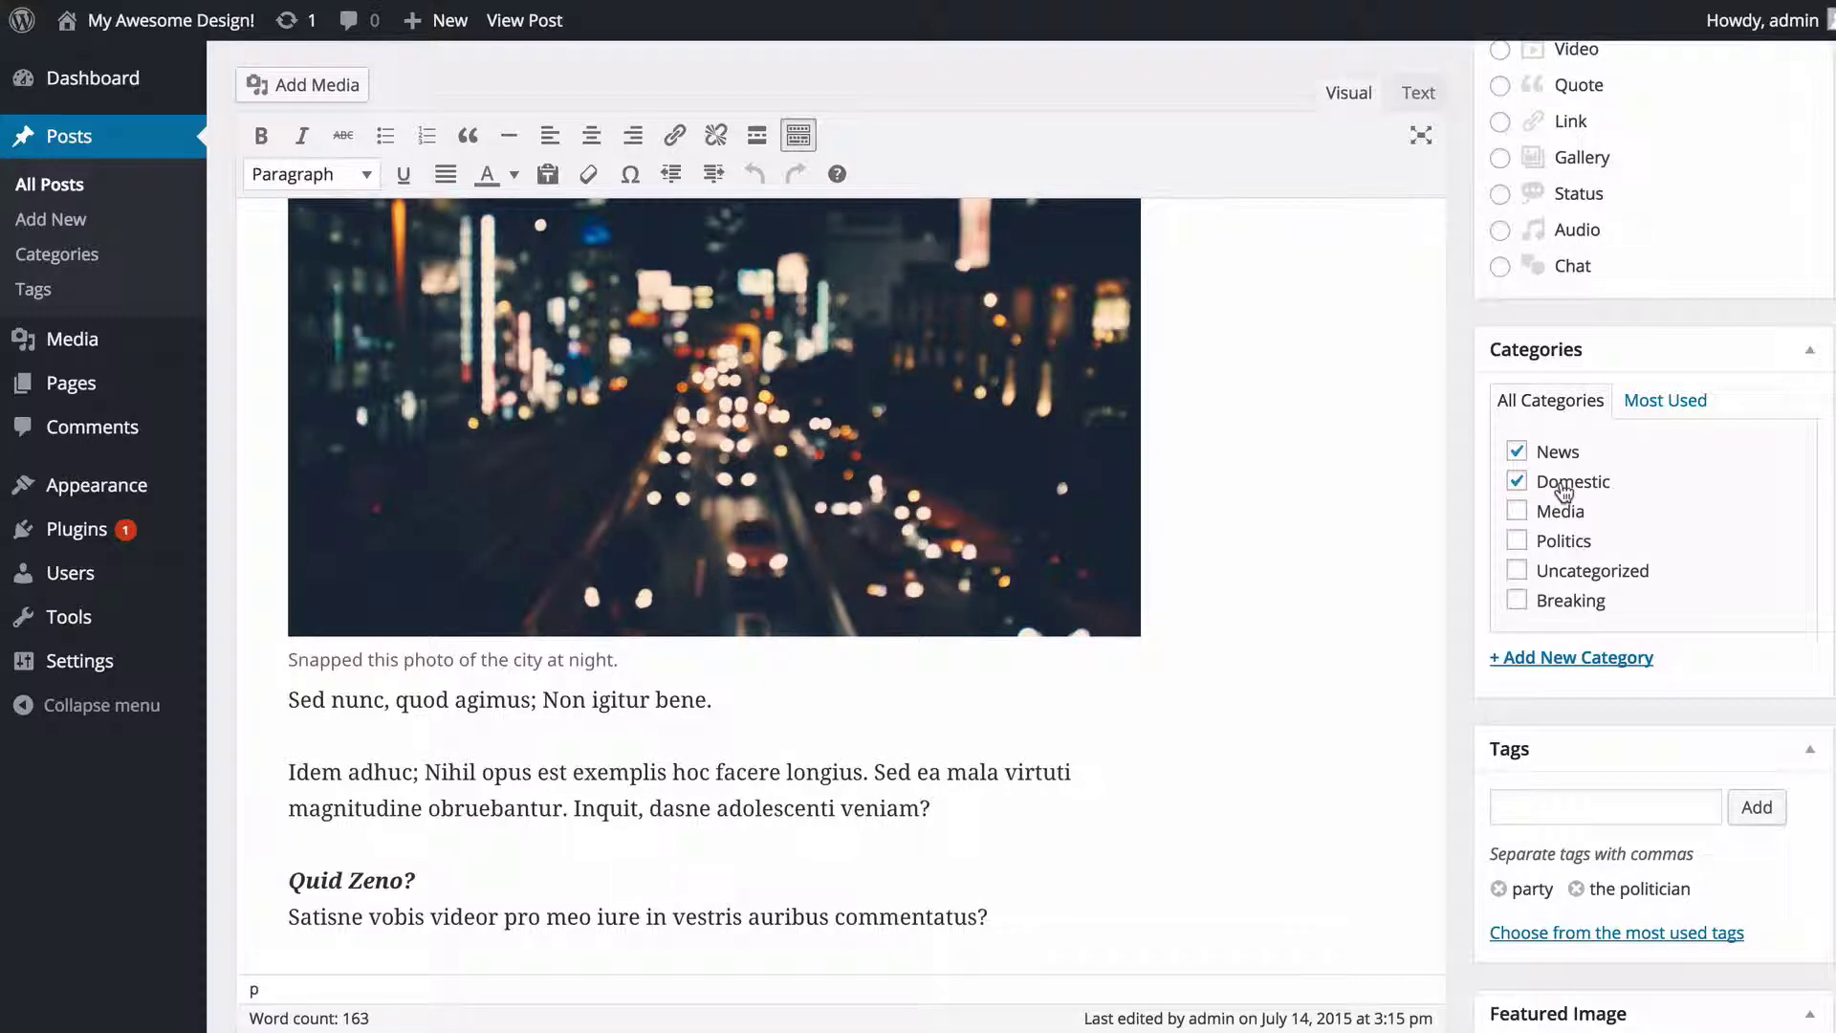
- Toggle Domestic, Media and Politics on and off, leaving only News and Domestic ticked
left_click(1564, 489)
left_click(1563, 488)
left_click(1563, 516)
left_click(1561, 541)
left_click(1565, 542)
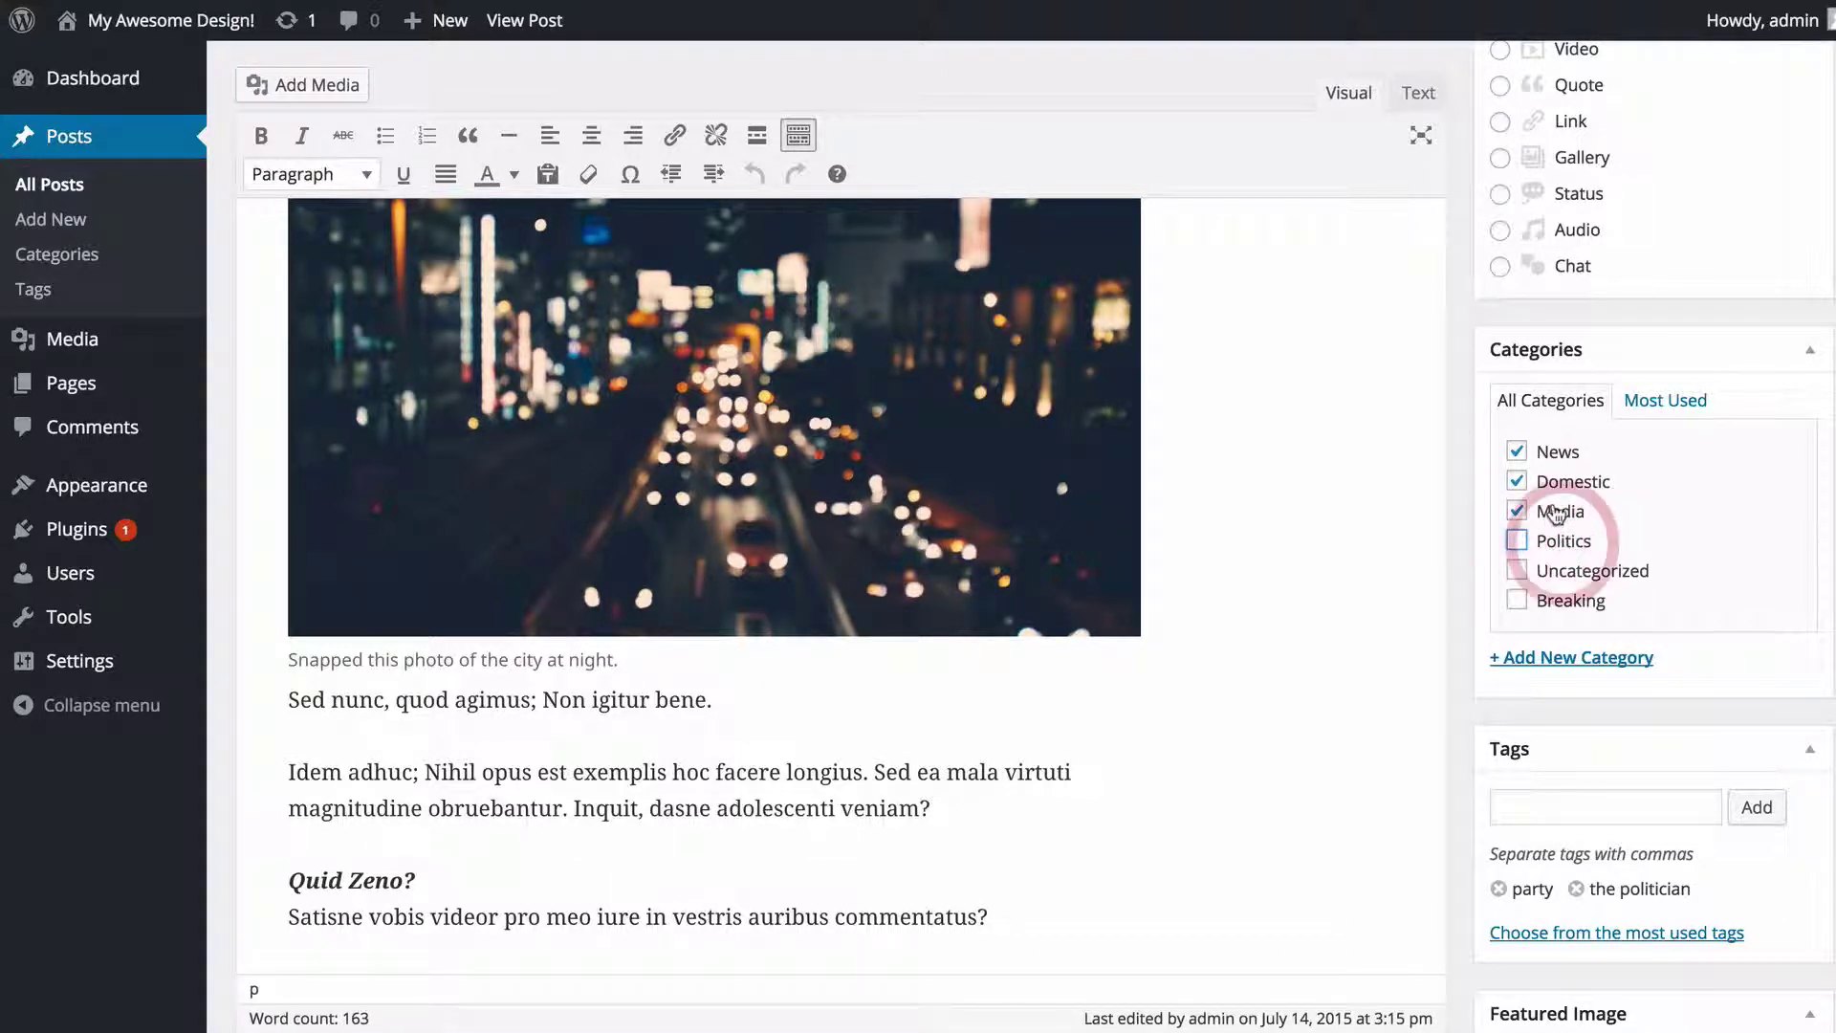
left_click(1556, 513)
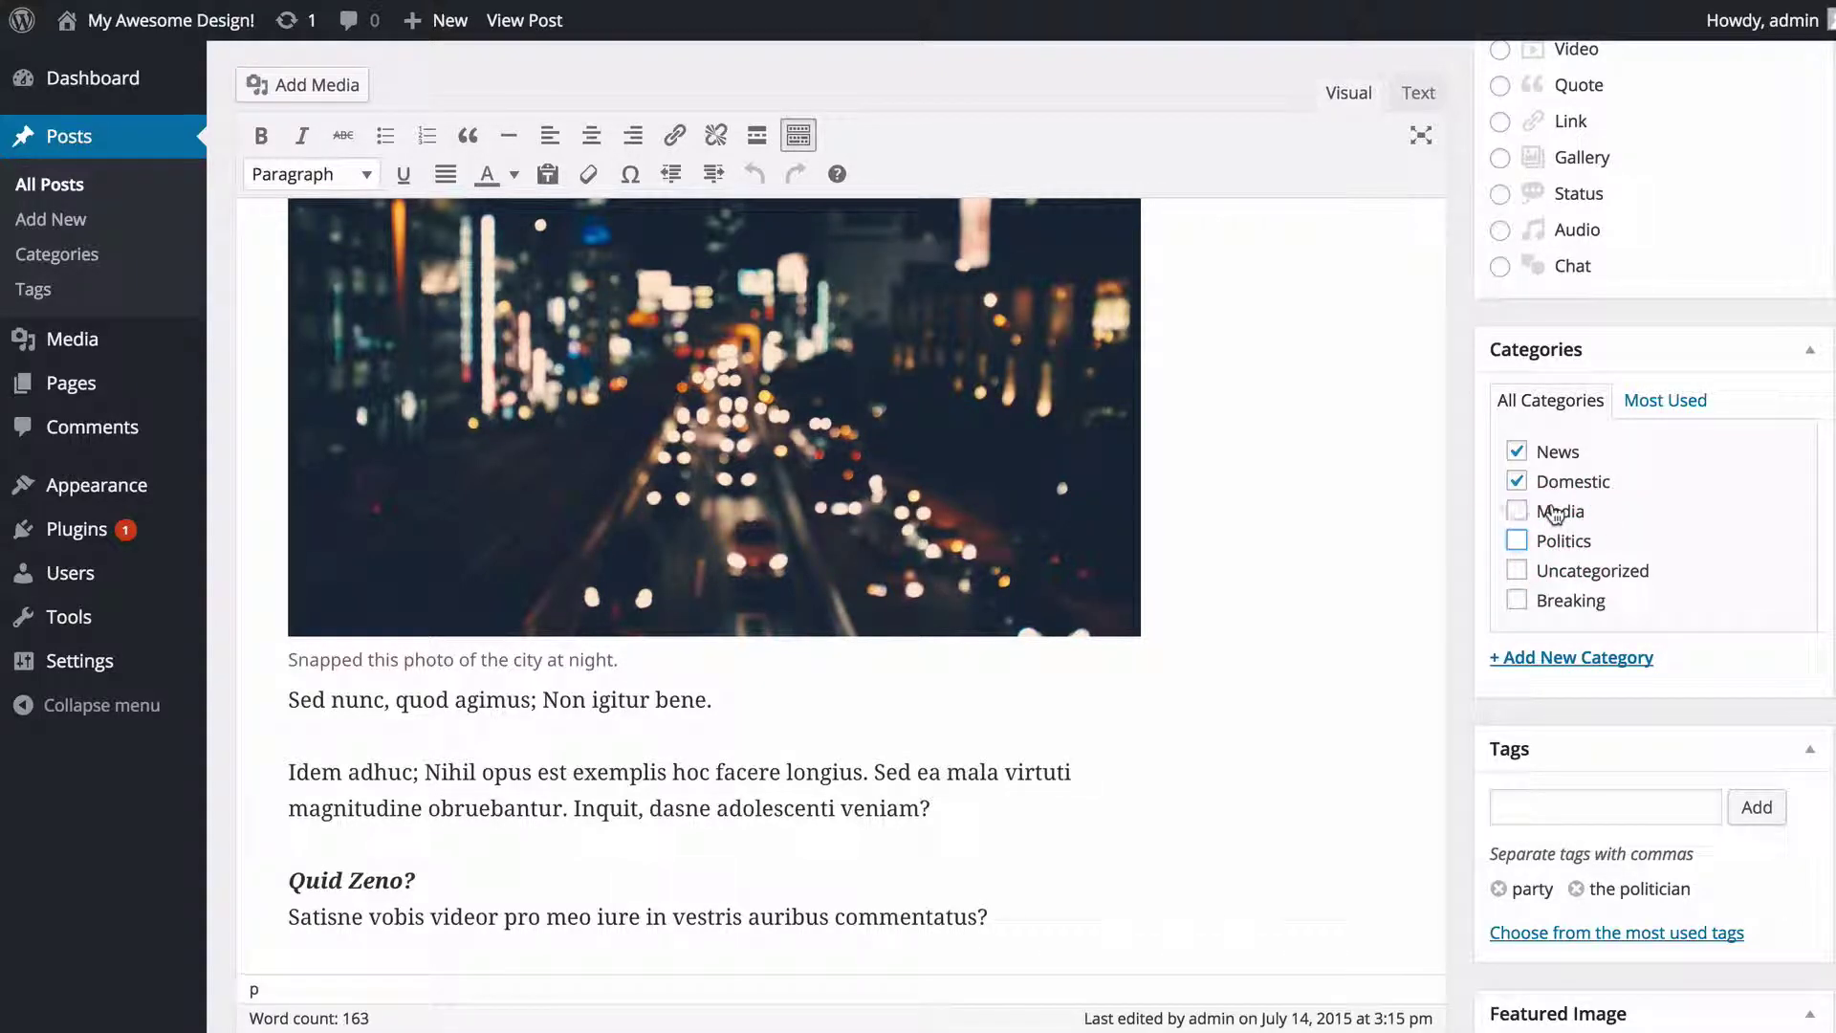
- Add a new category named 'Sport'
left_click(1559, 662)
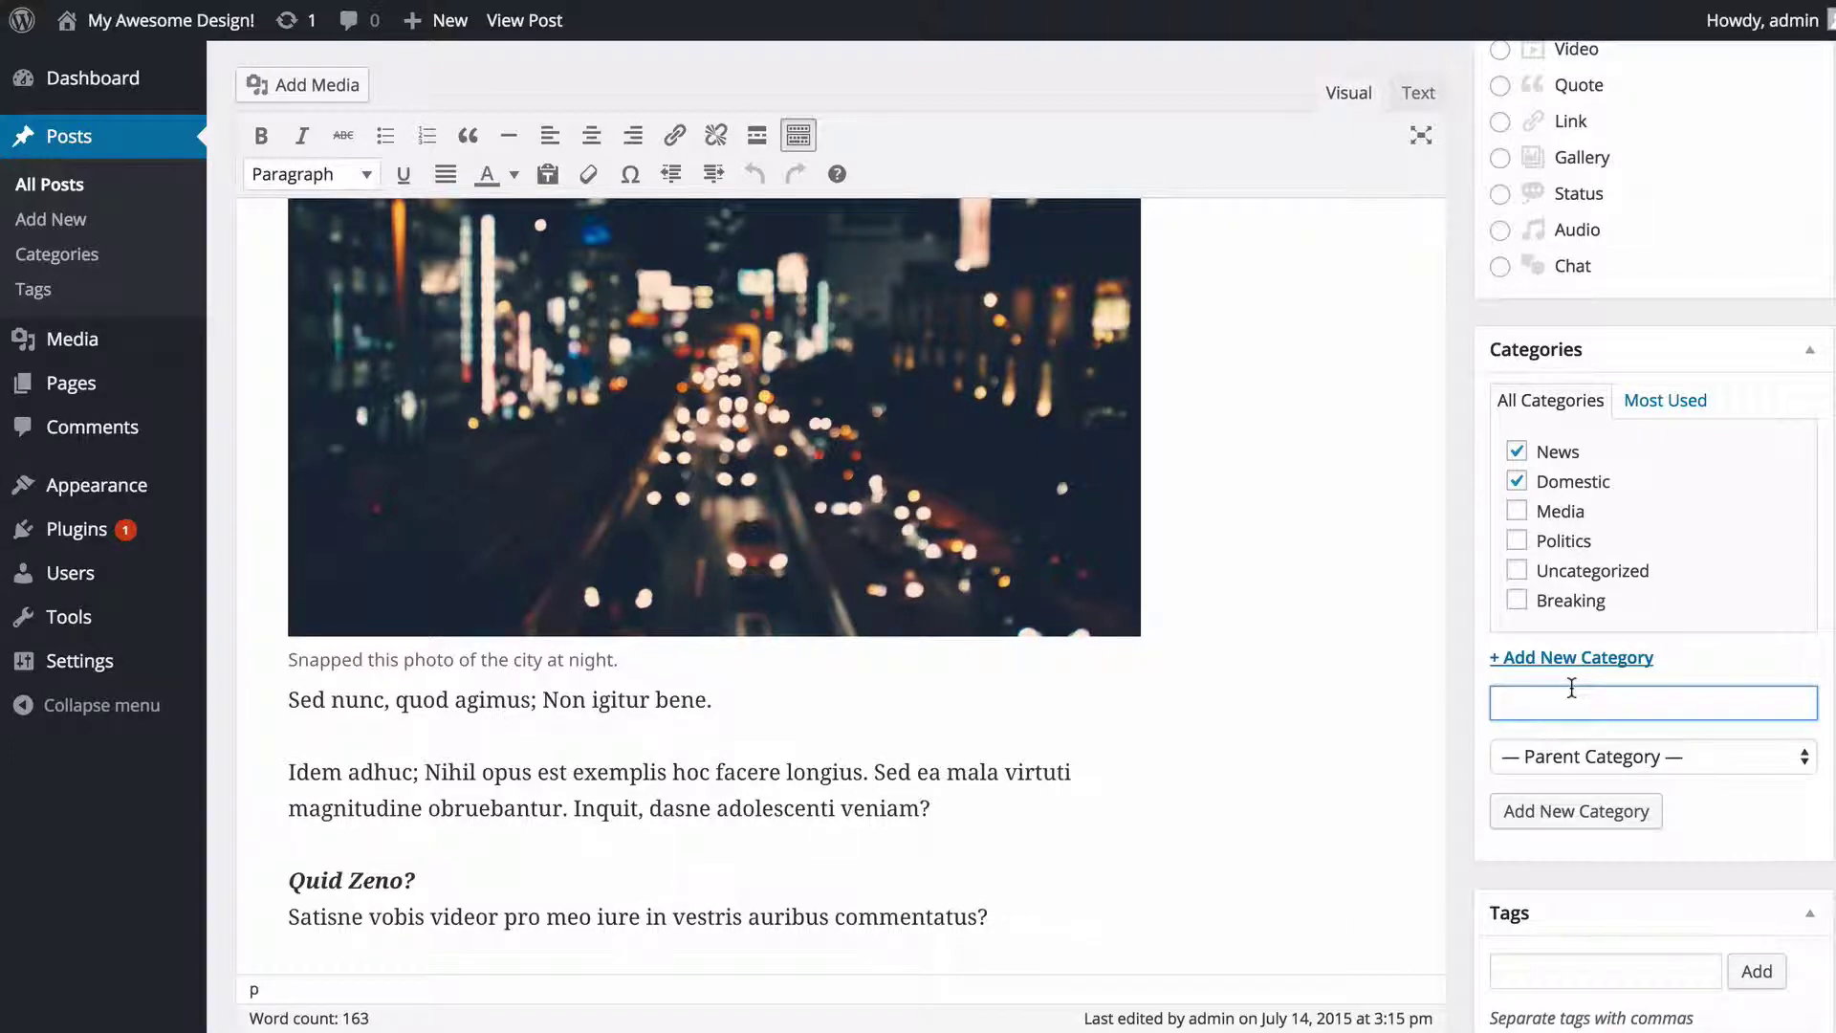
type("Sport")
left_click(1554, 811)
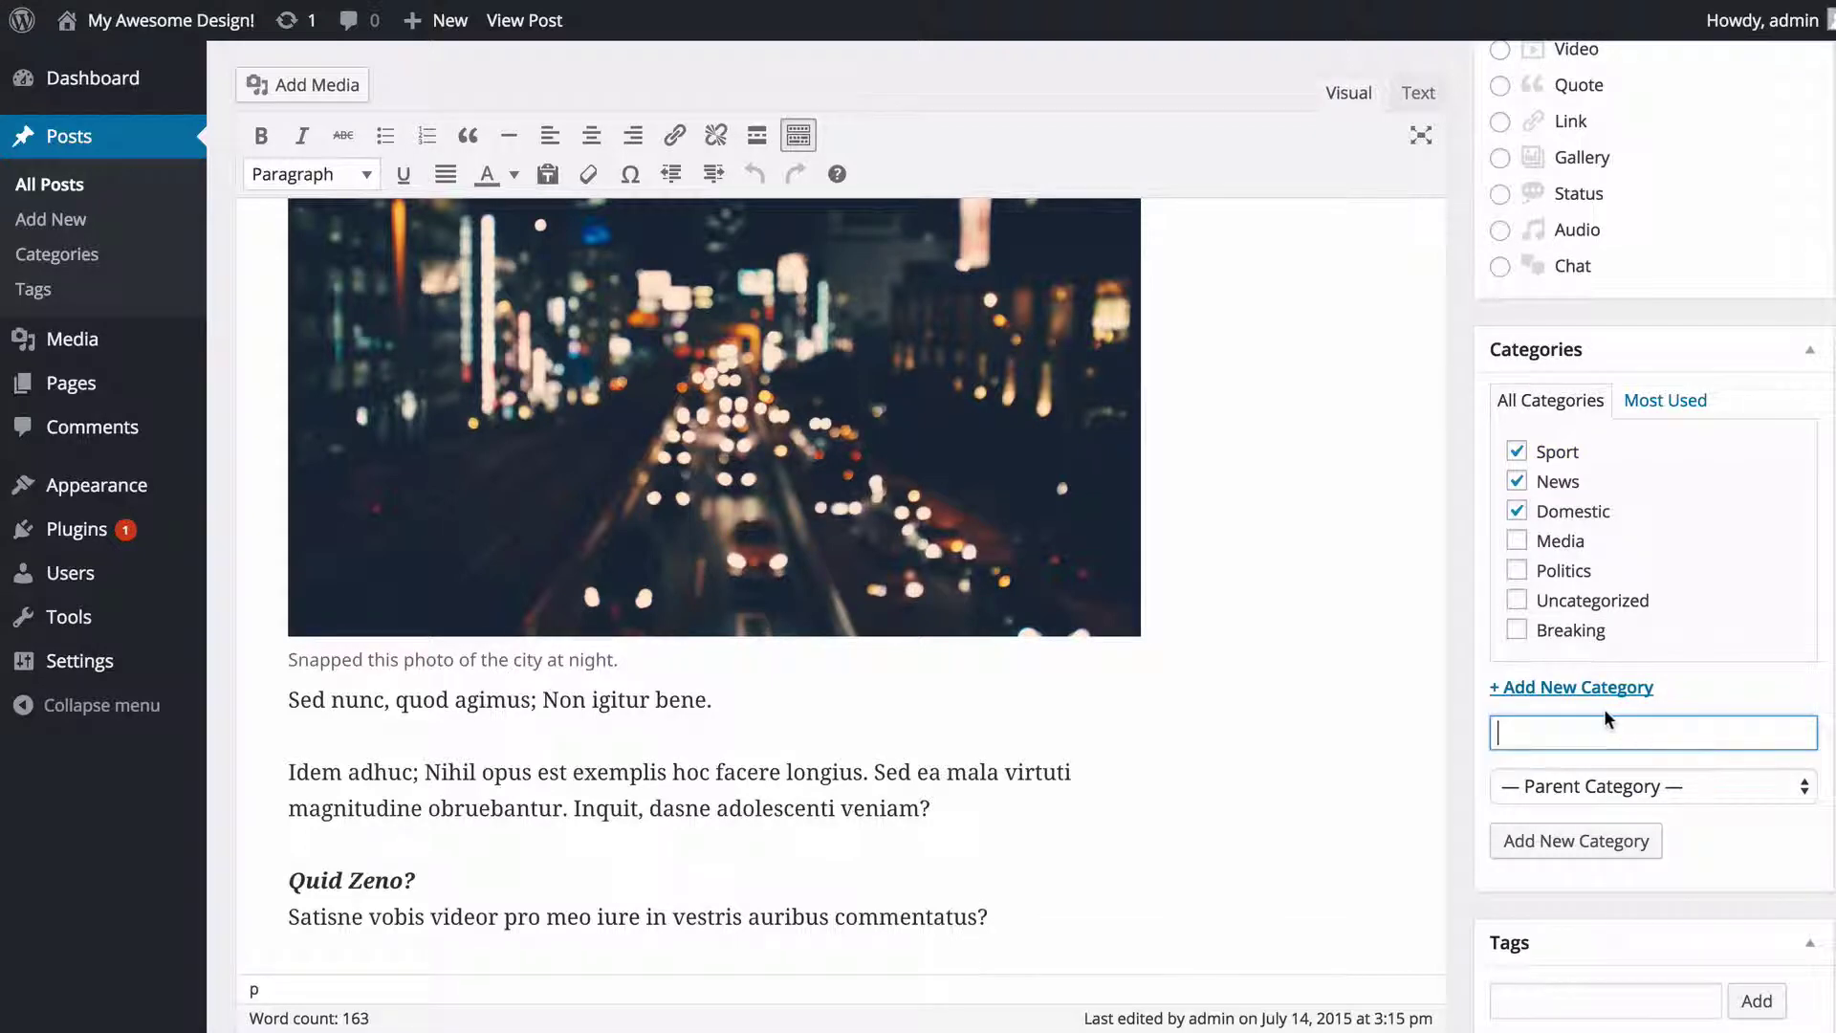
- Add a 'Tennis' category with Sport as its parent
left_click(1610, 786)
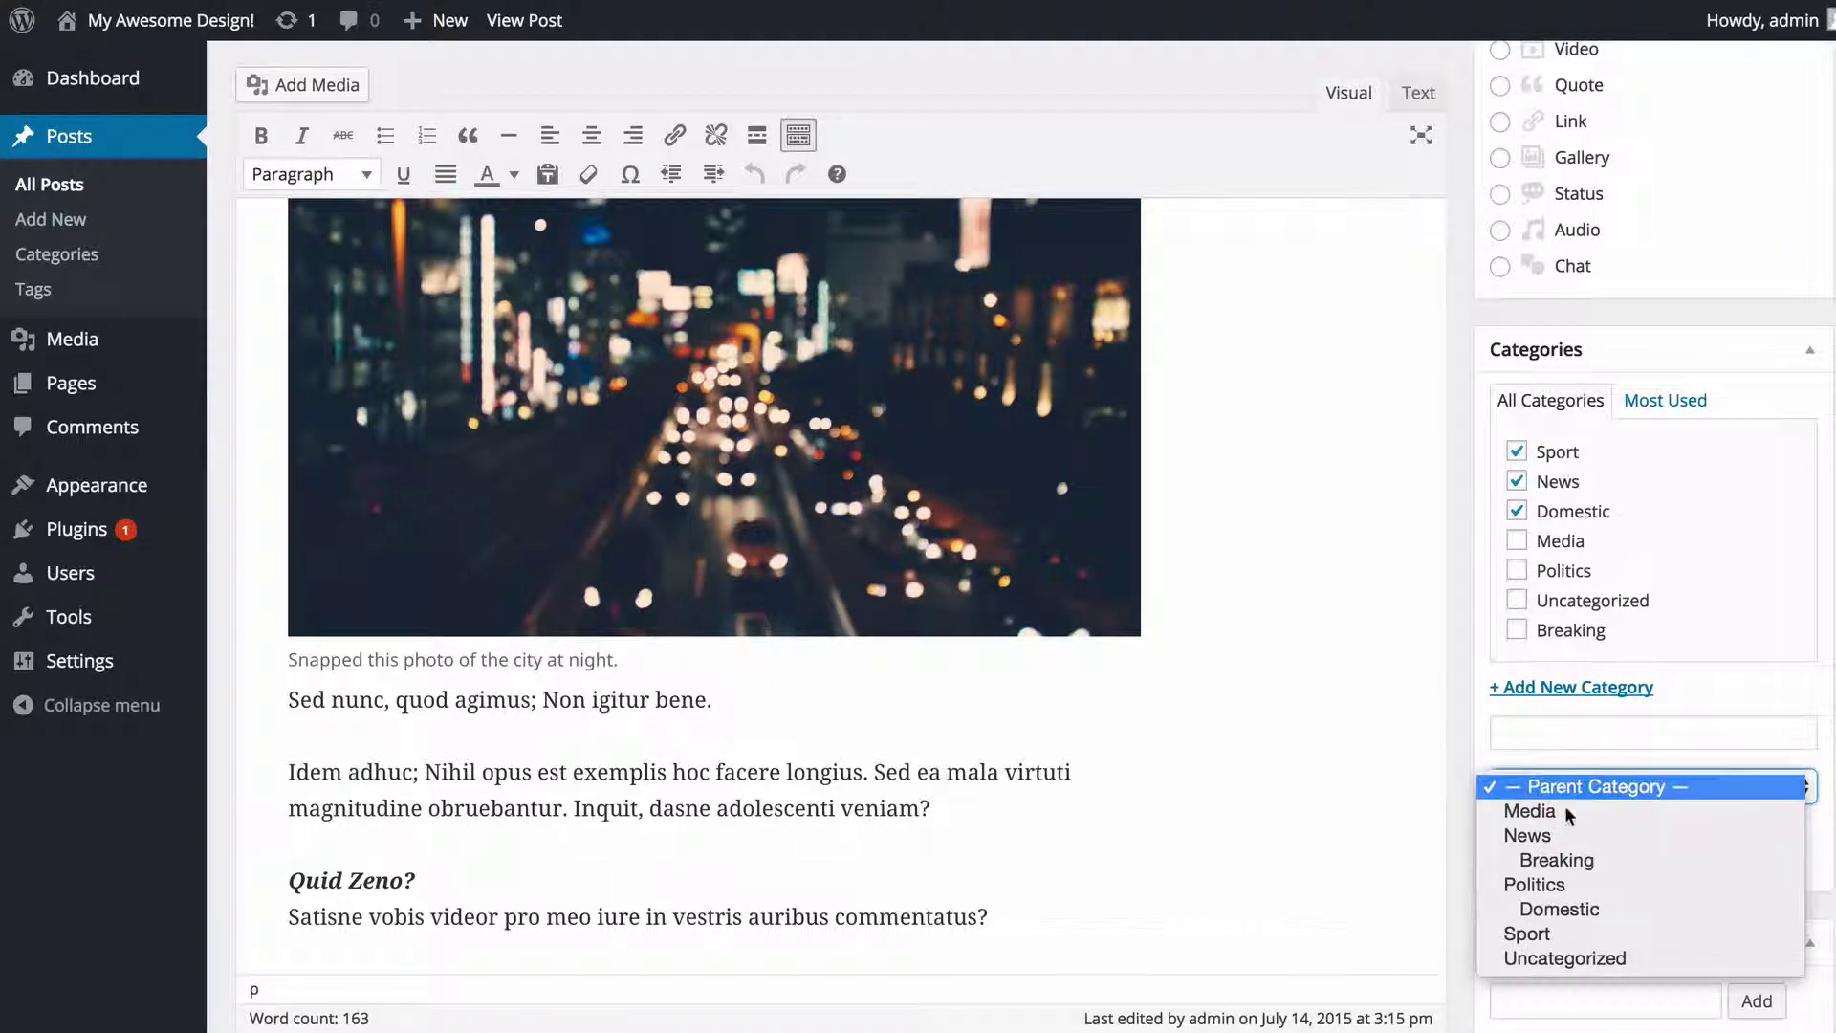
left_click(1587, 934)
left_click(1503, 722)
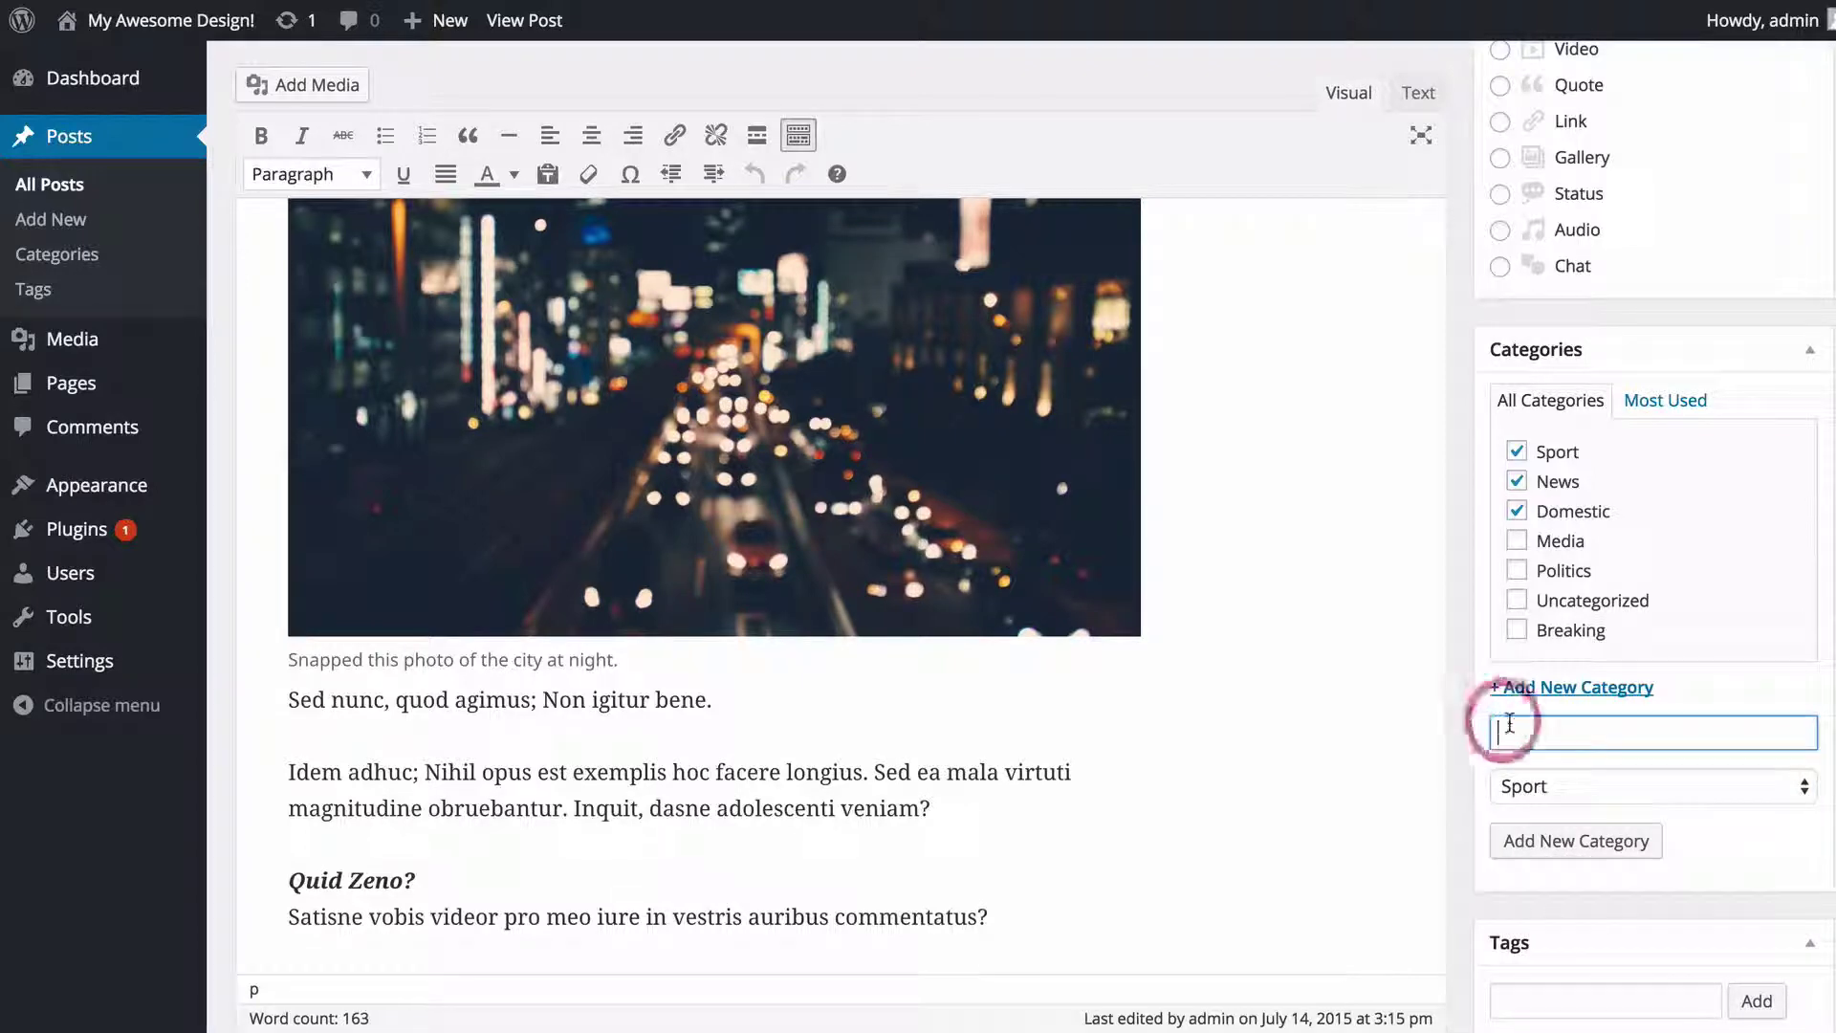
type("Tennis")
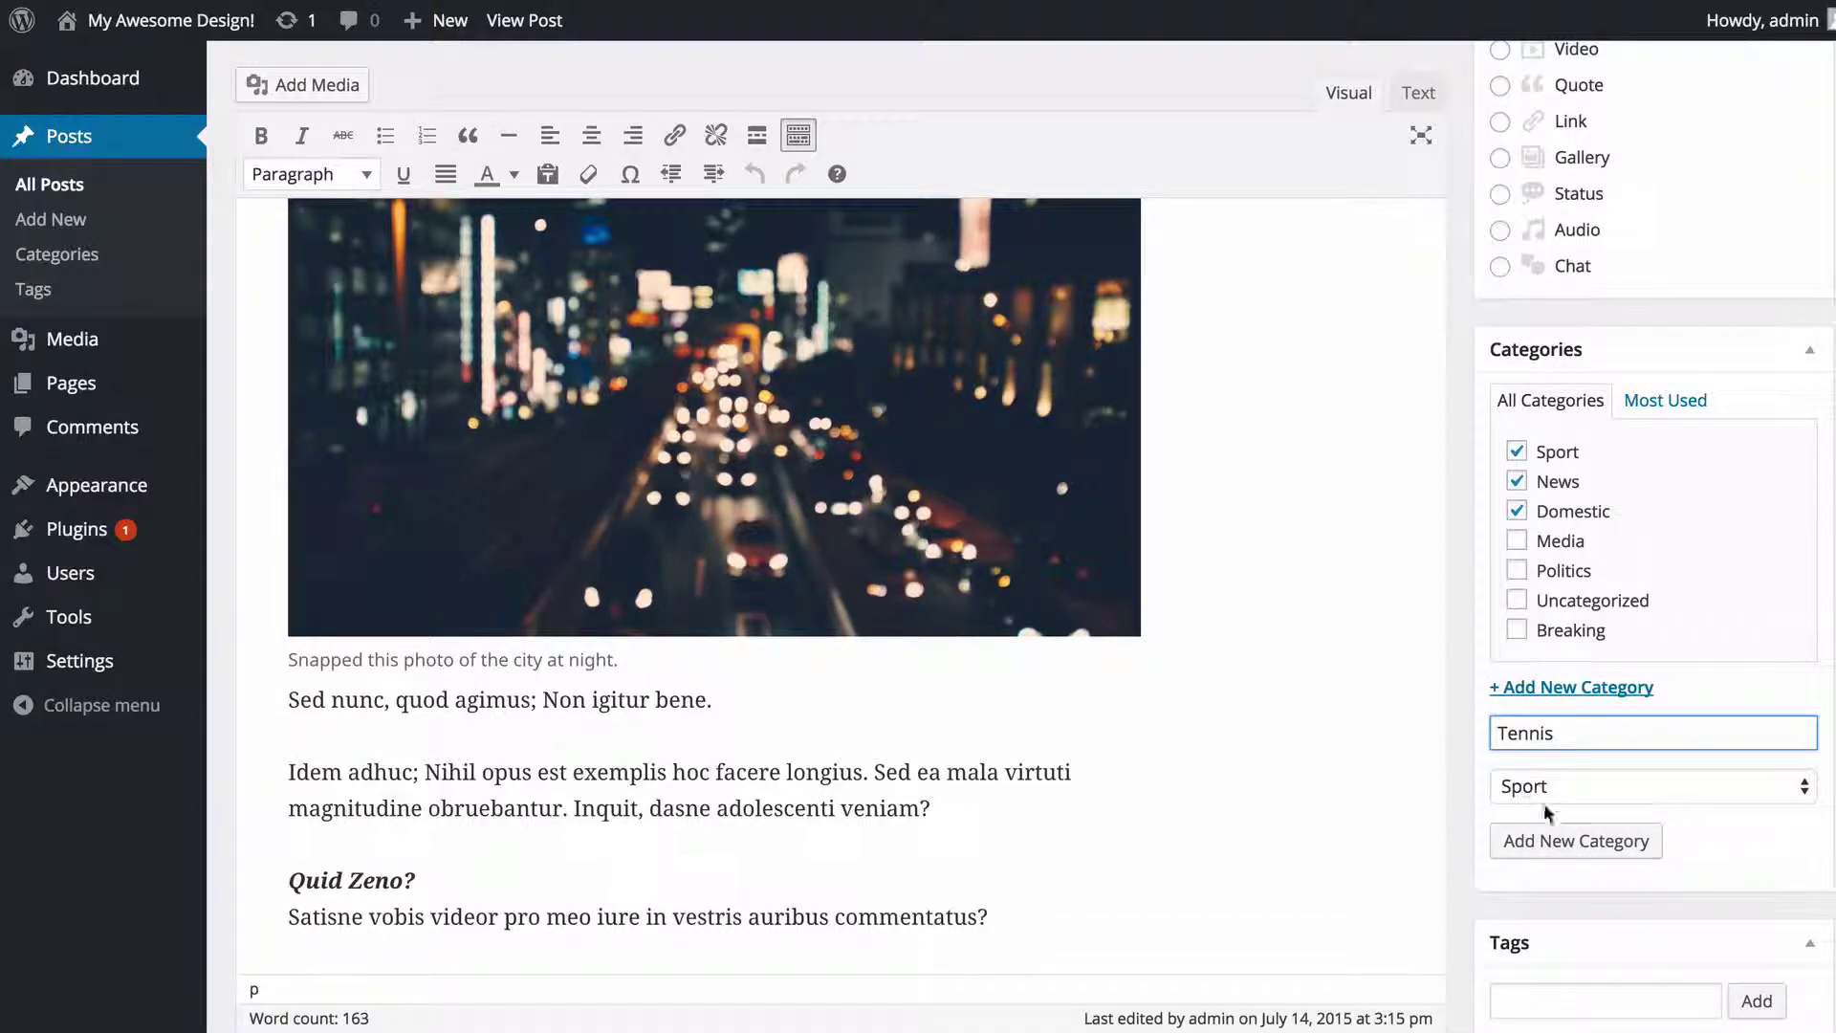
left_click(1566, 858)
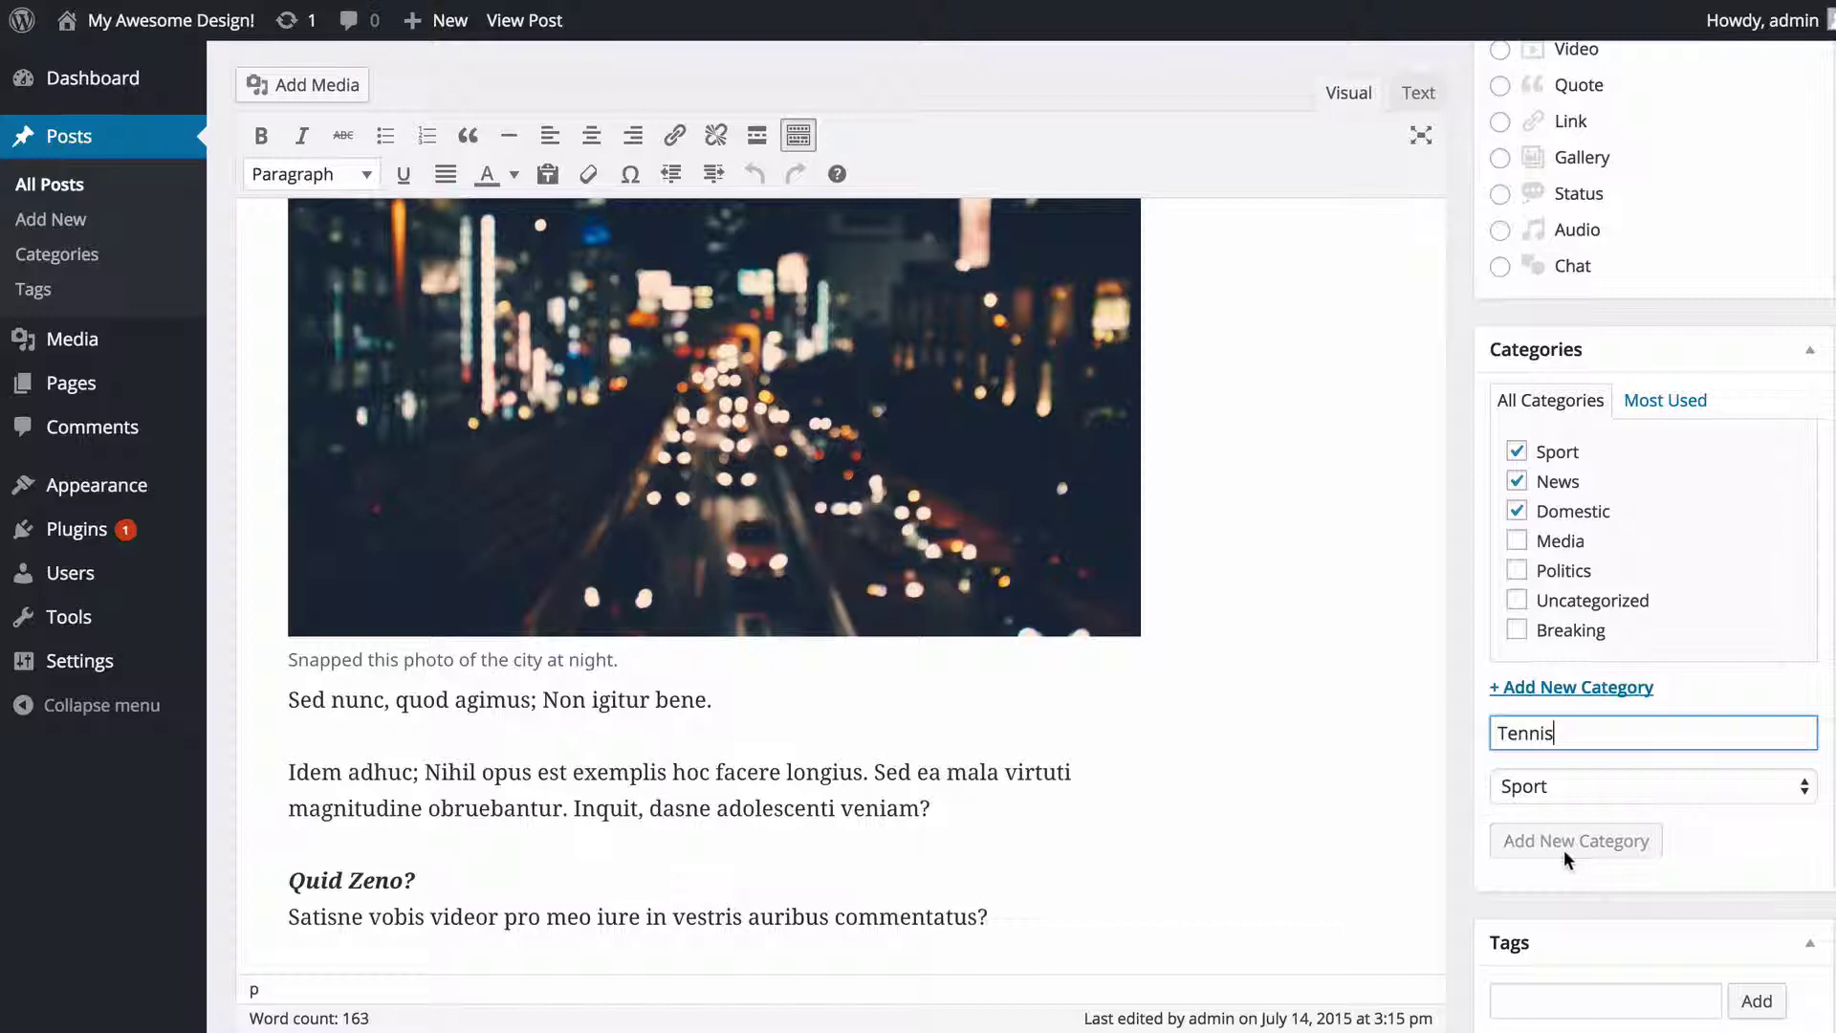
- Untick Sport and Tennis so the post stays under News and Domestic only
left_click(1544, 455)
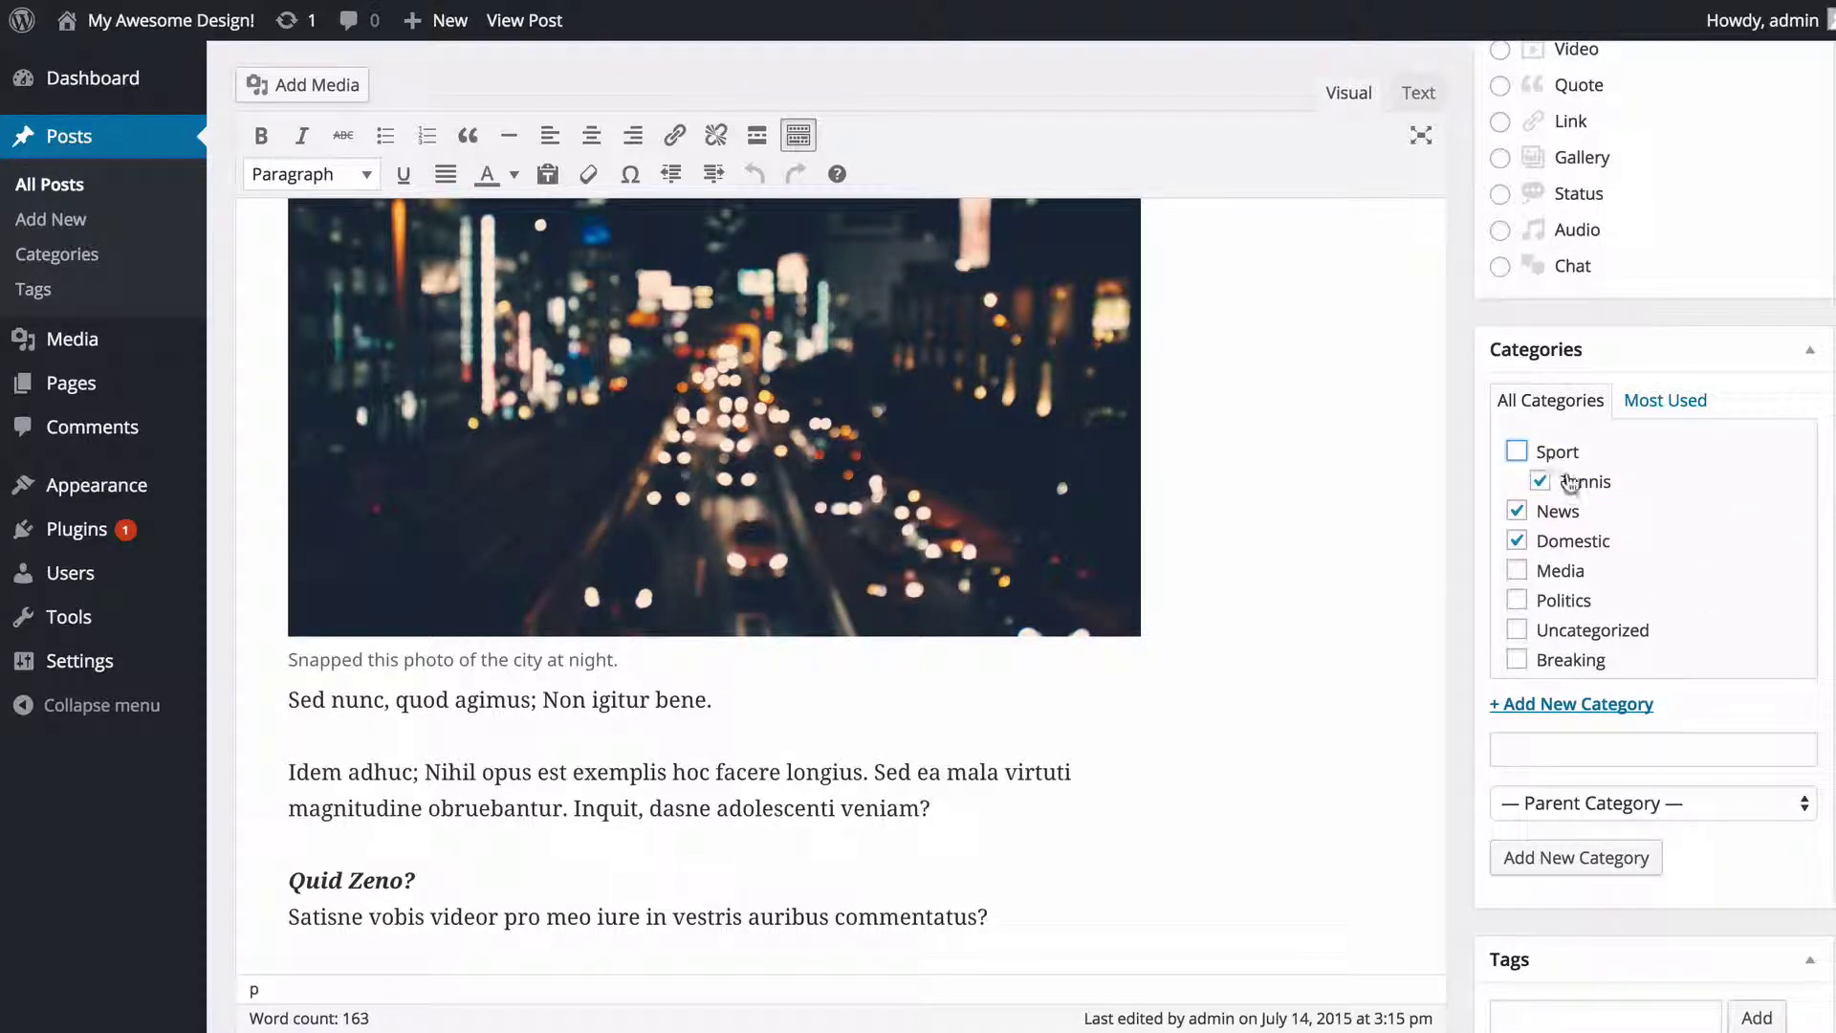
left_click(1568, 483)
left_click(1675, 490)
scroll(1568, 516, "down", 2)
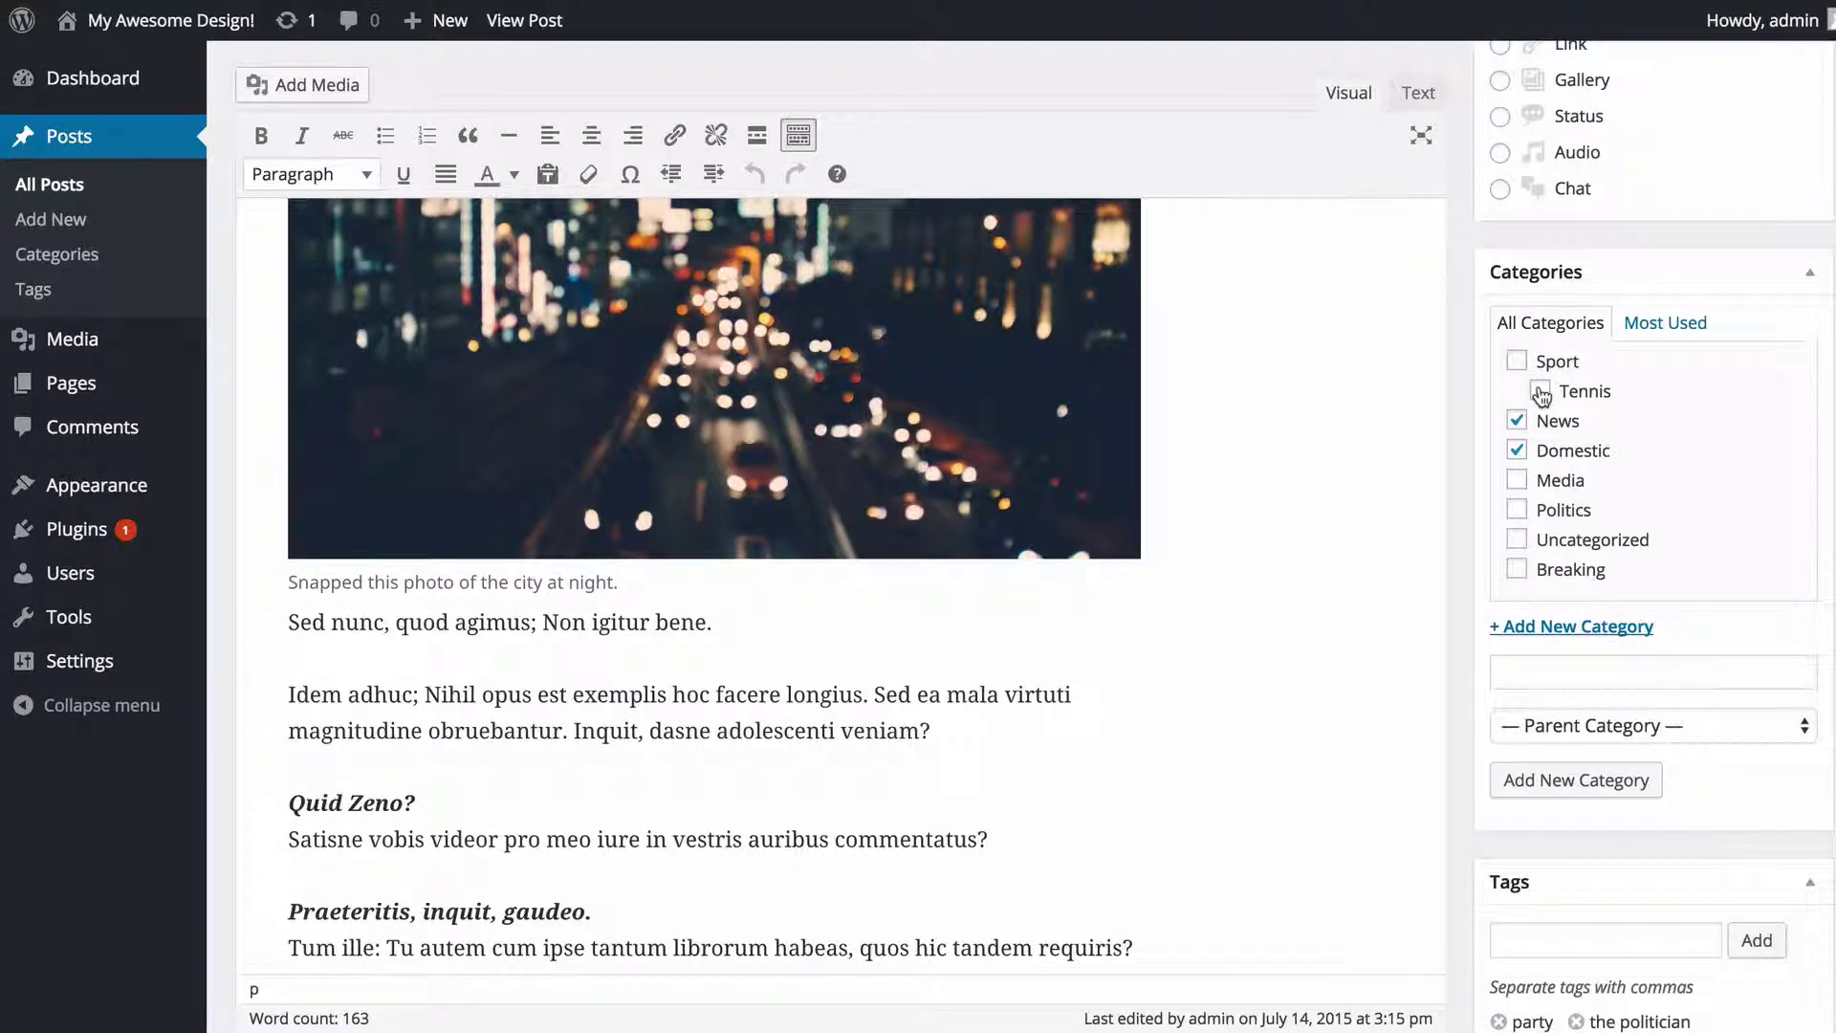
scroll(1542, 394, "up", 5)
- Update the post and view it on the site
scroll(1541, 394, "up", 1)
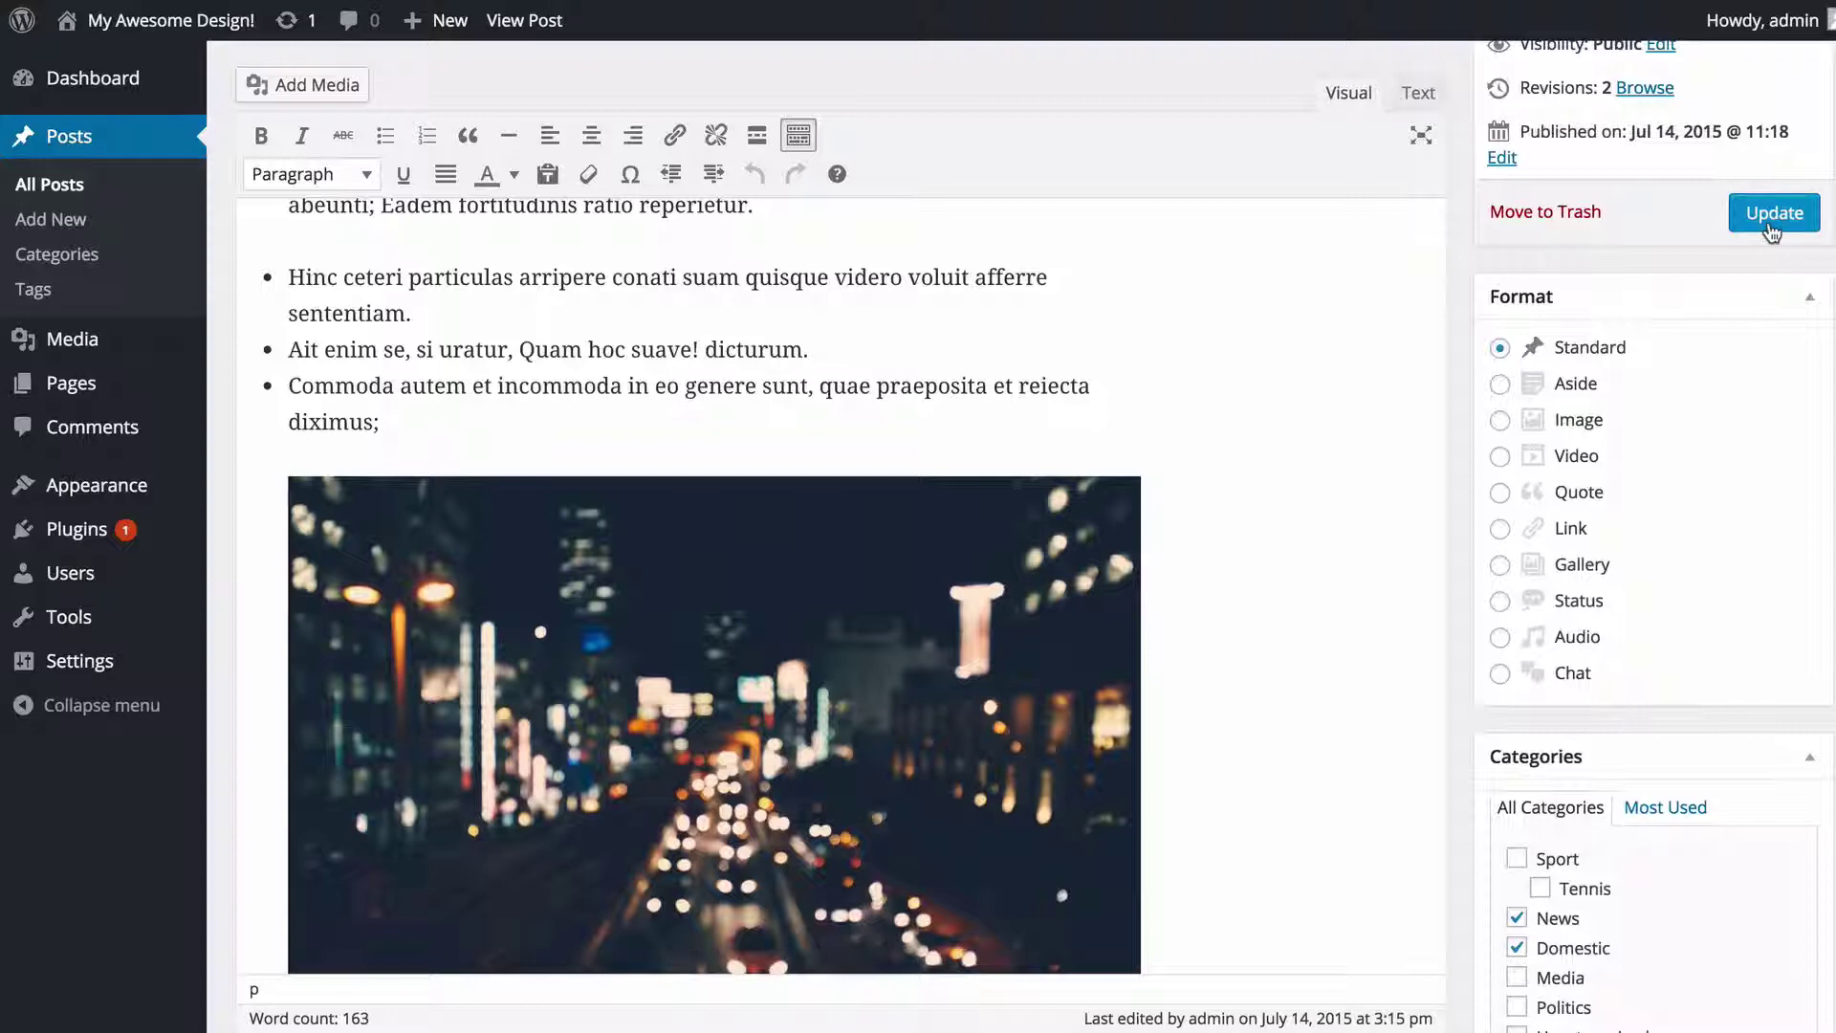
left_click(1770, 220)
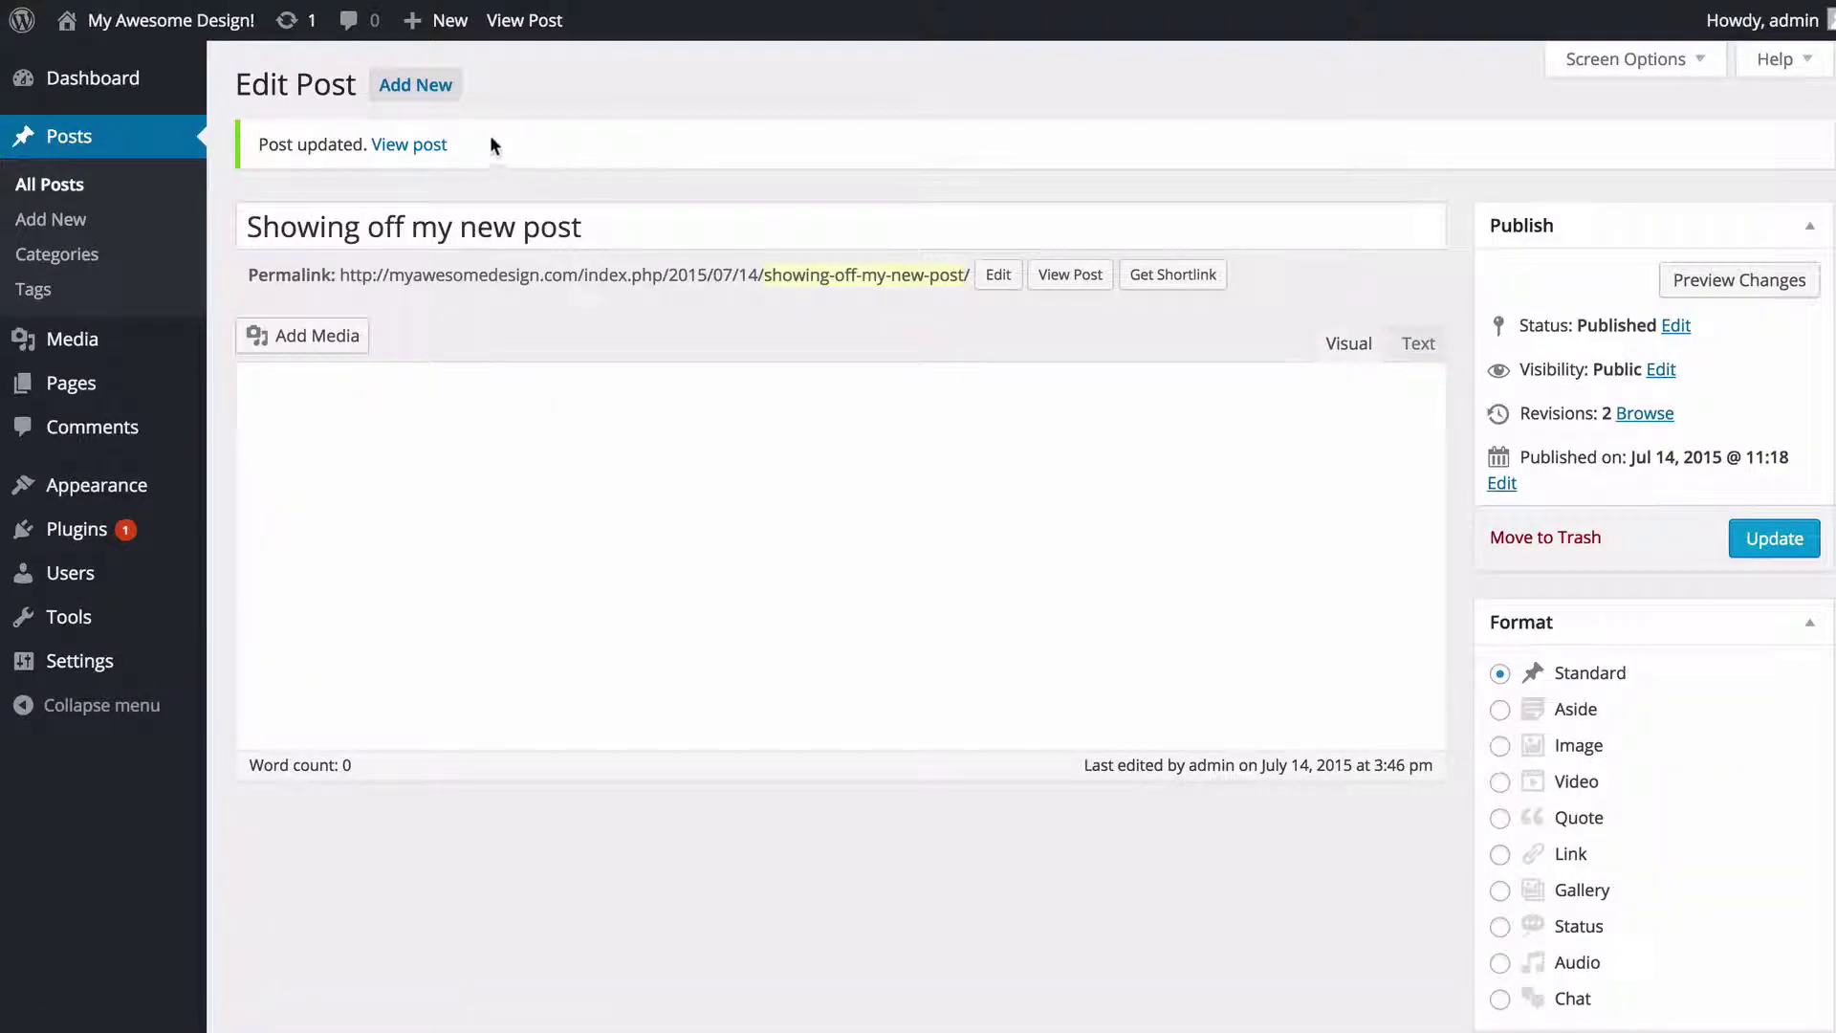
left_click(423, 146)
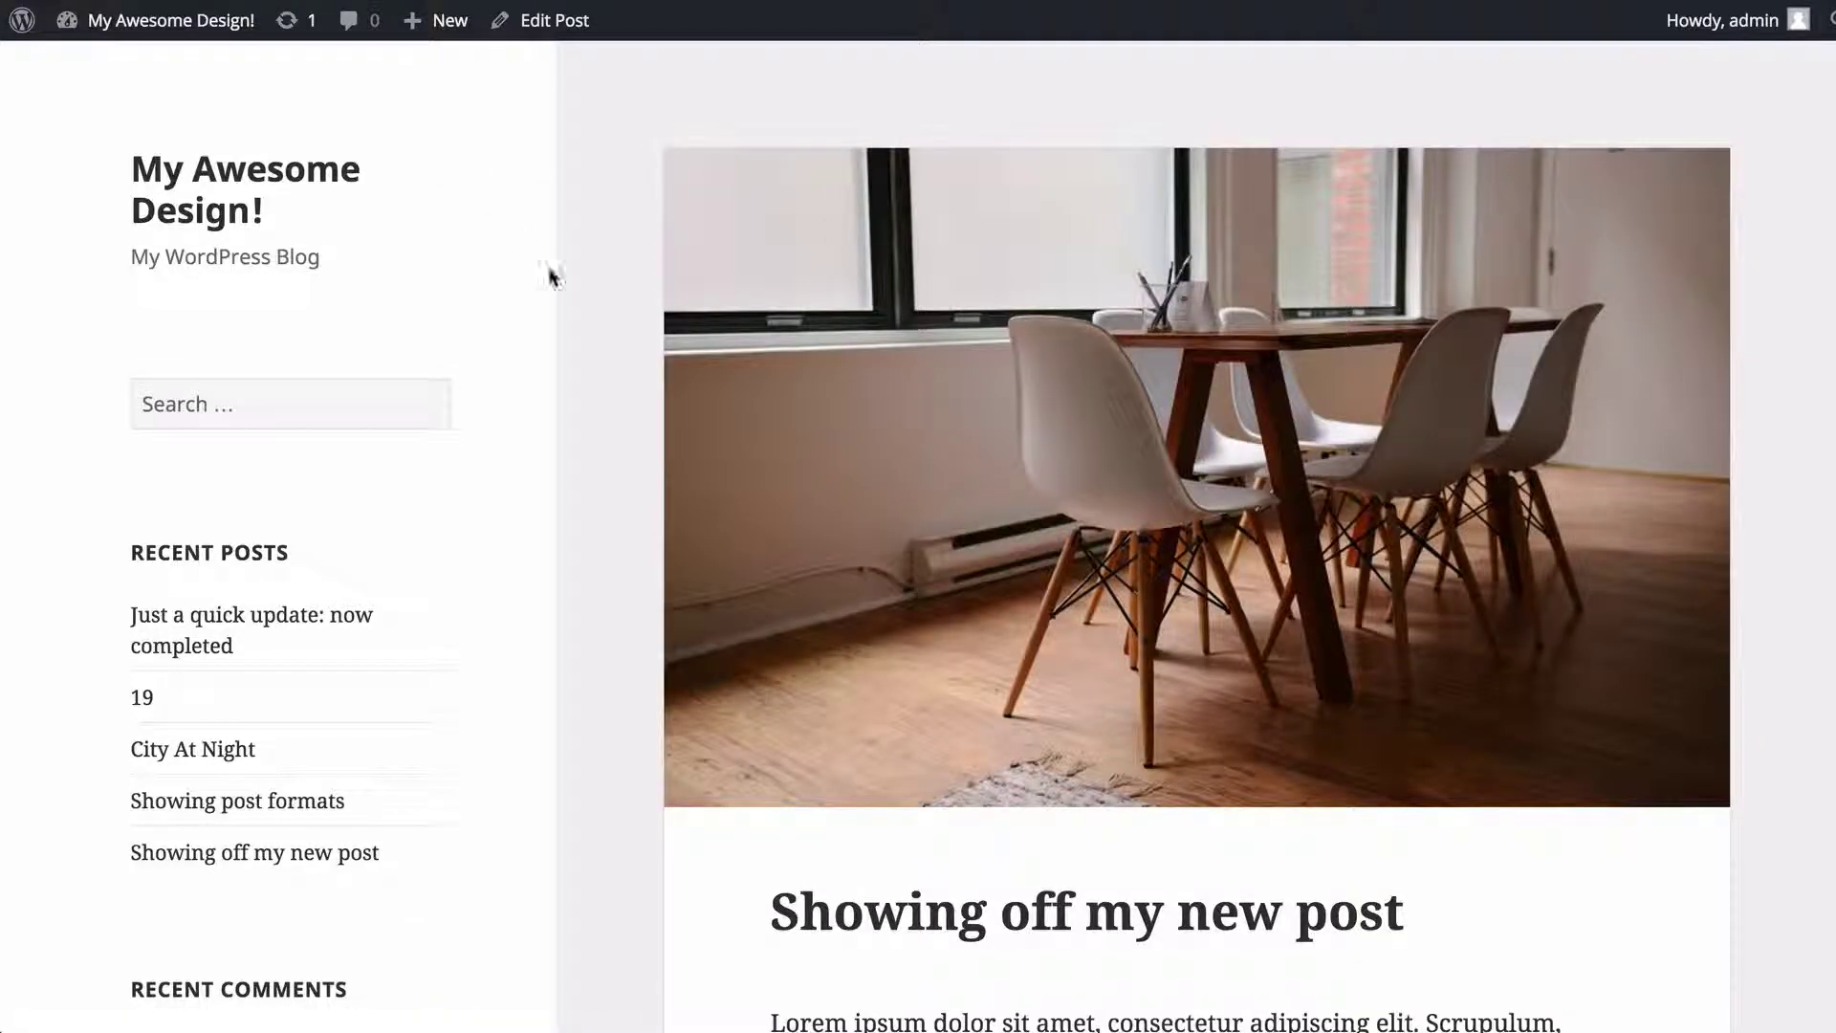
- Browse the News category archive, open the post, and return to editing it
scroll(578, 281, "down", 3)
scroll(576, 278, "down", 15)
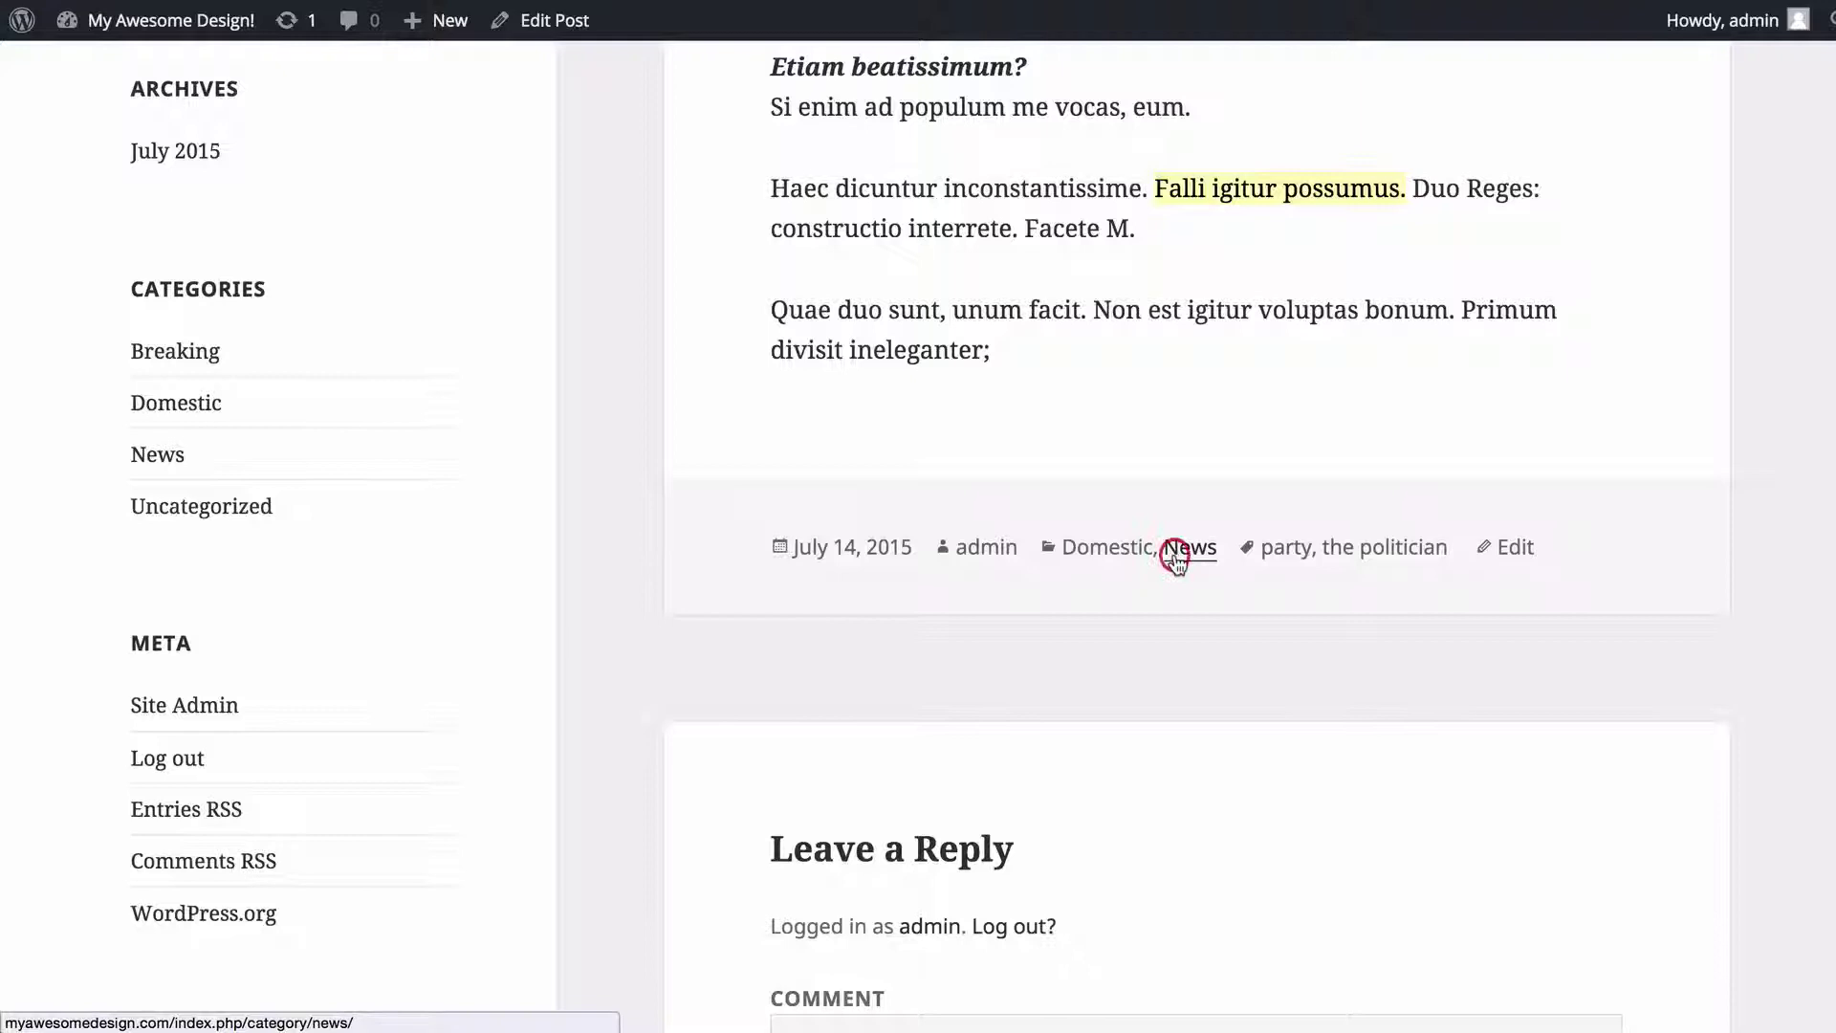
left_click(1175, 559)
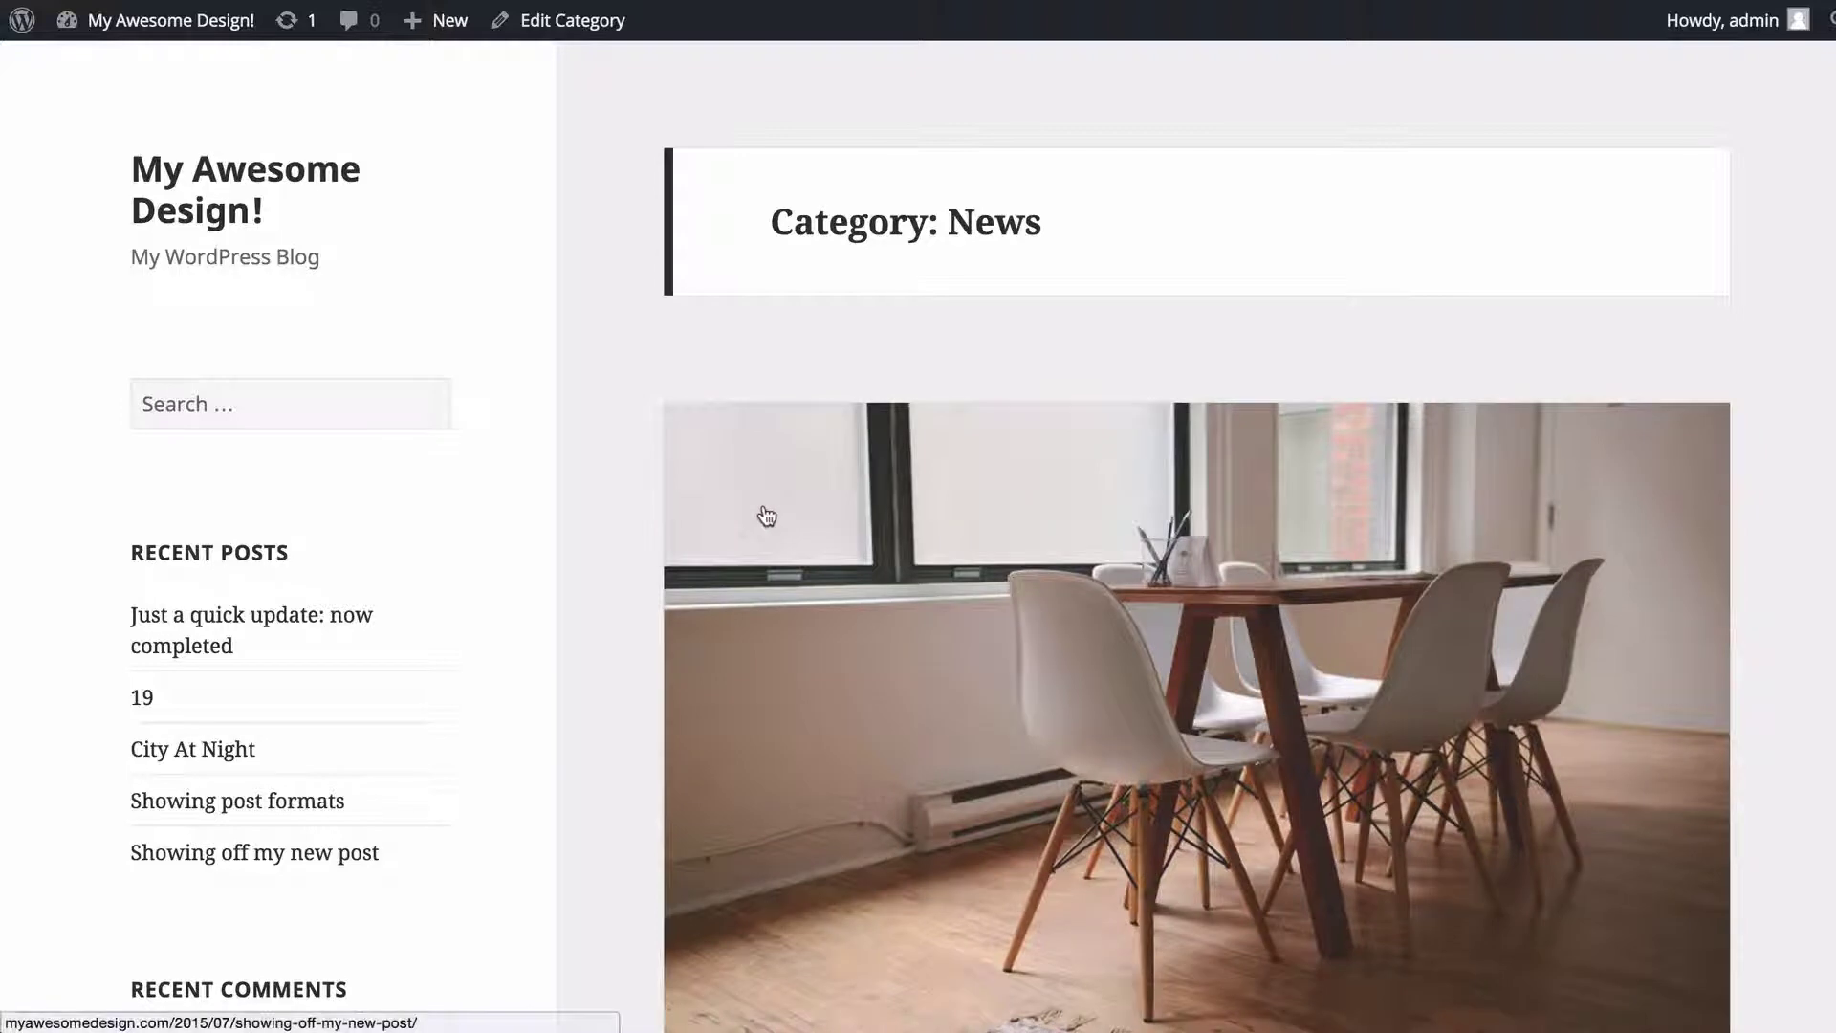
left_click(762, 508)
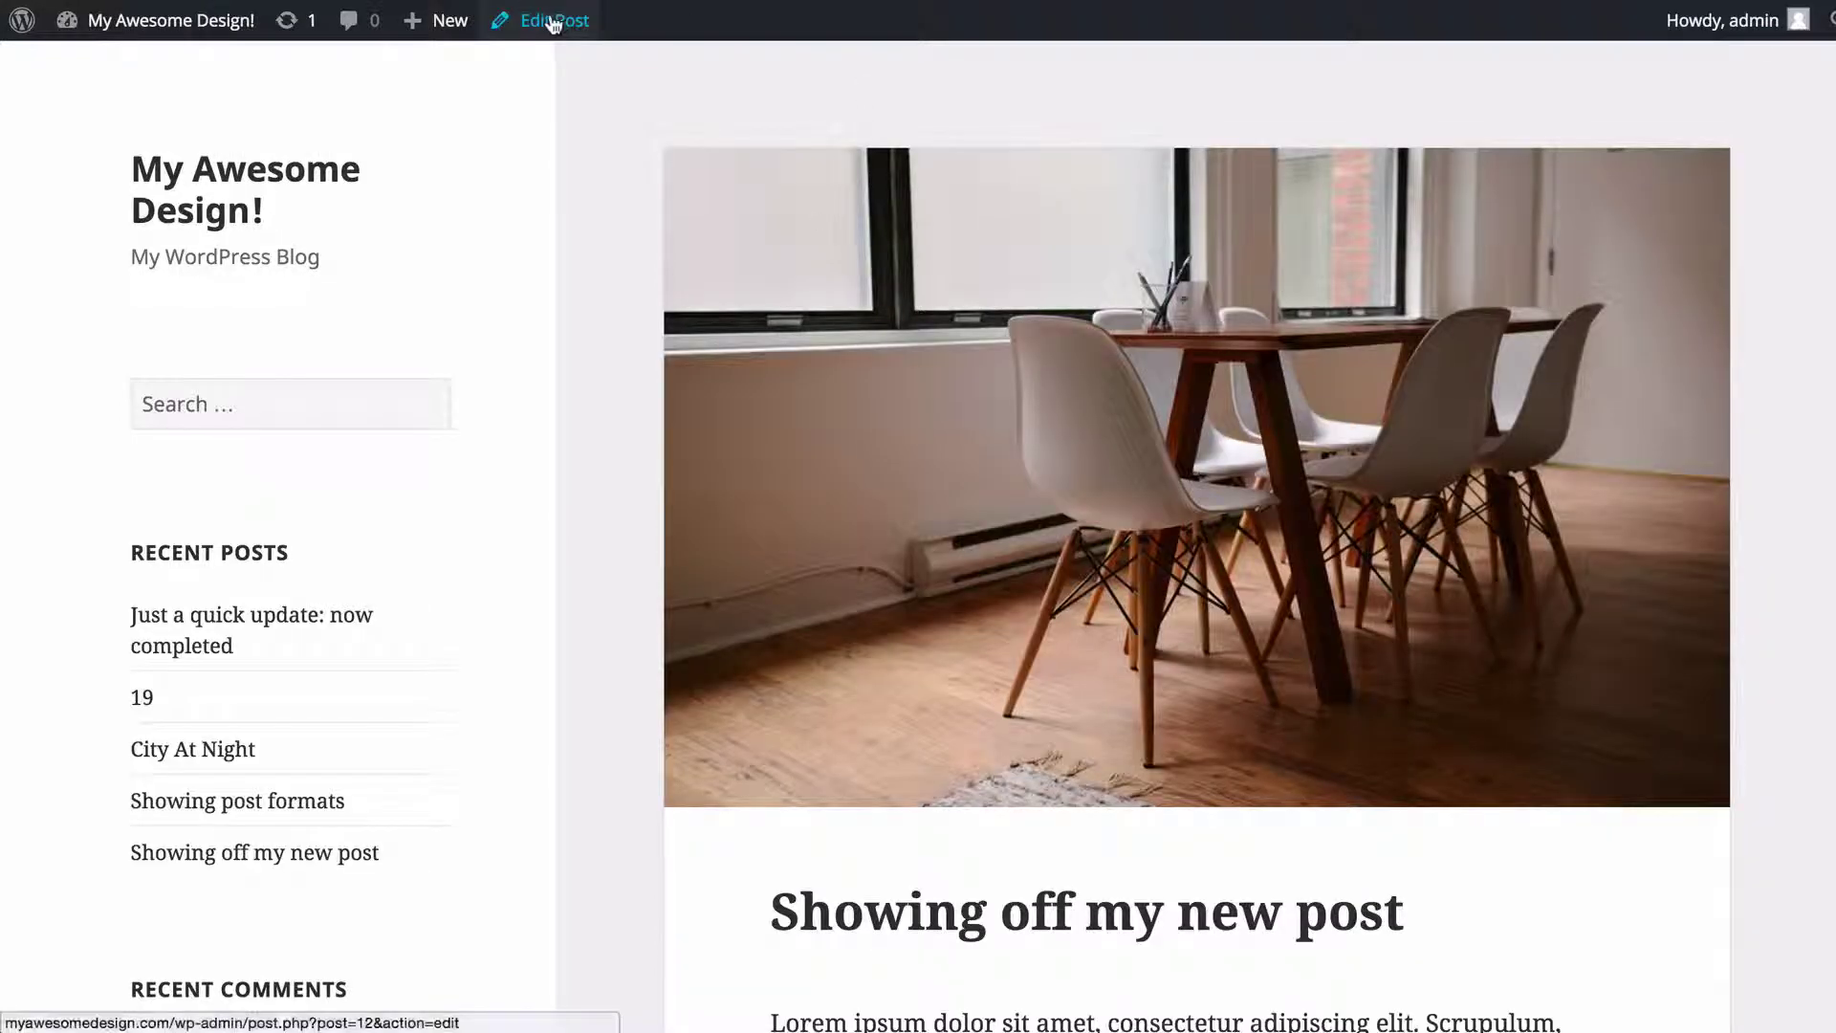
left_click(552, 21)
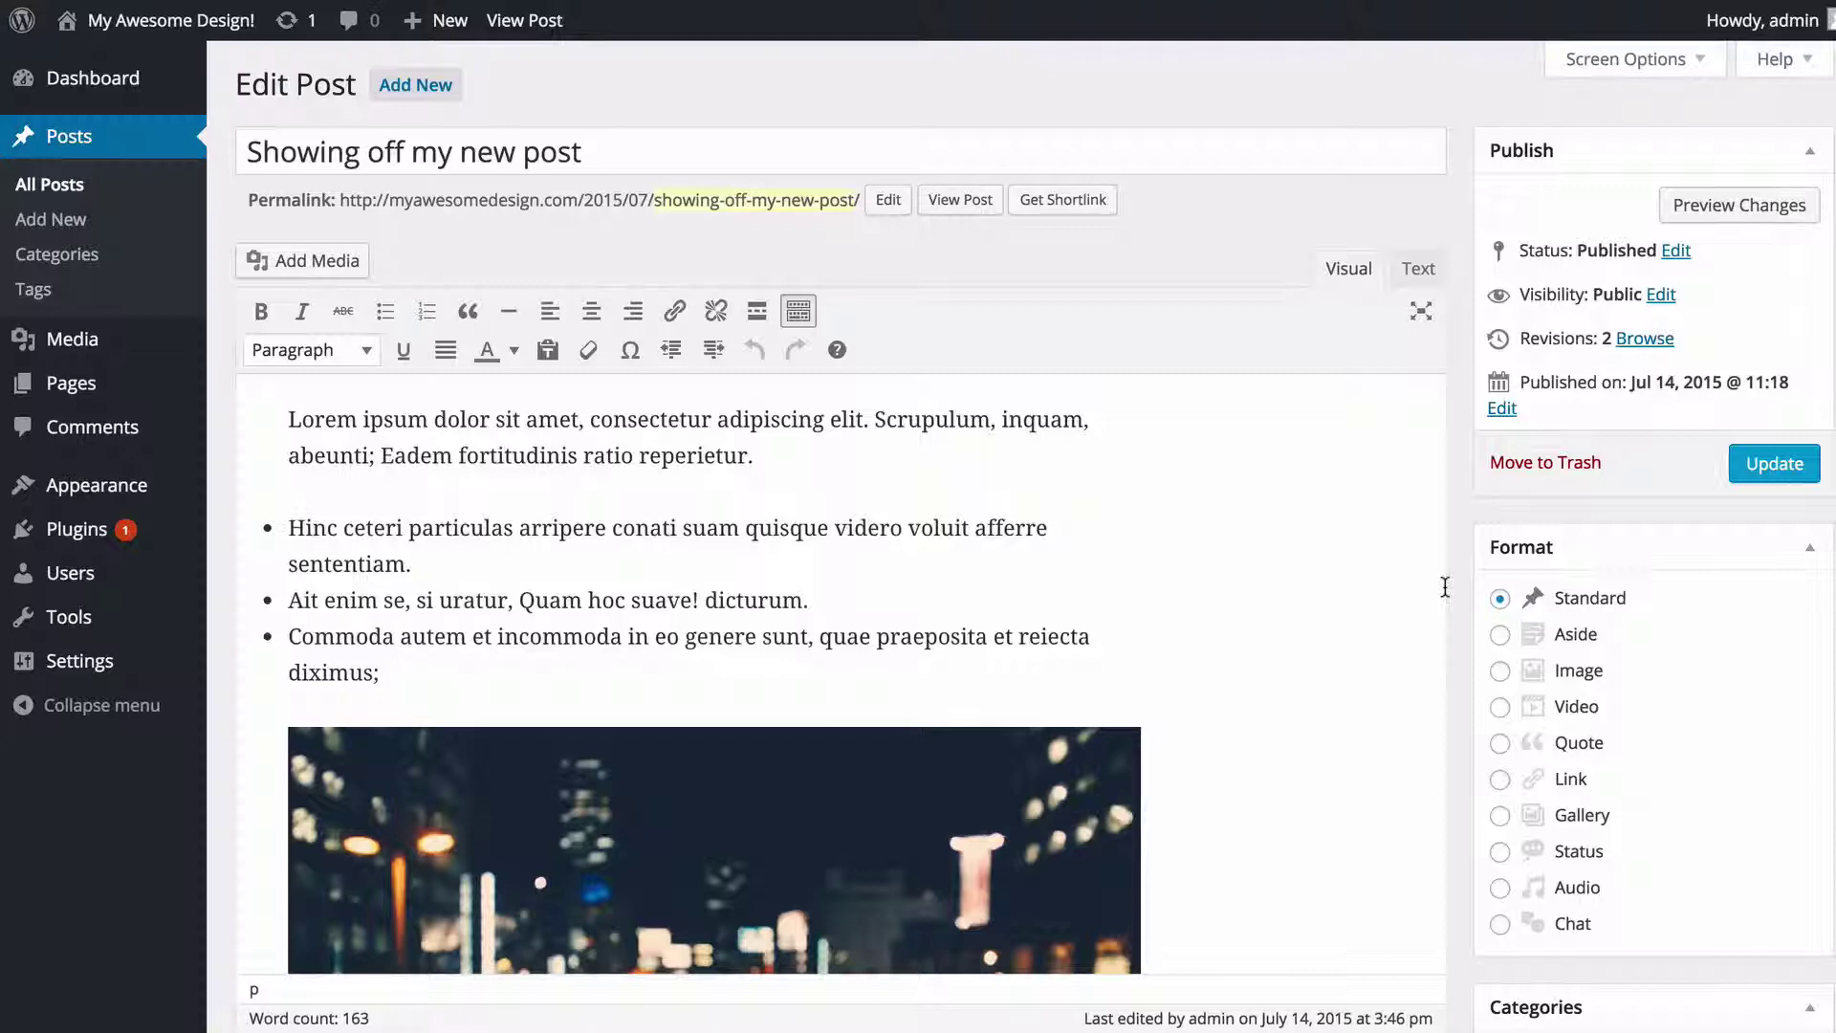
- Add the tags 'london' and 'people of interest' to the post
scroll(1444, 586, "down", 10)
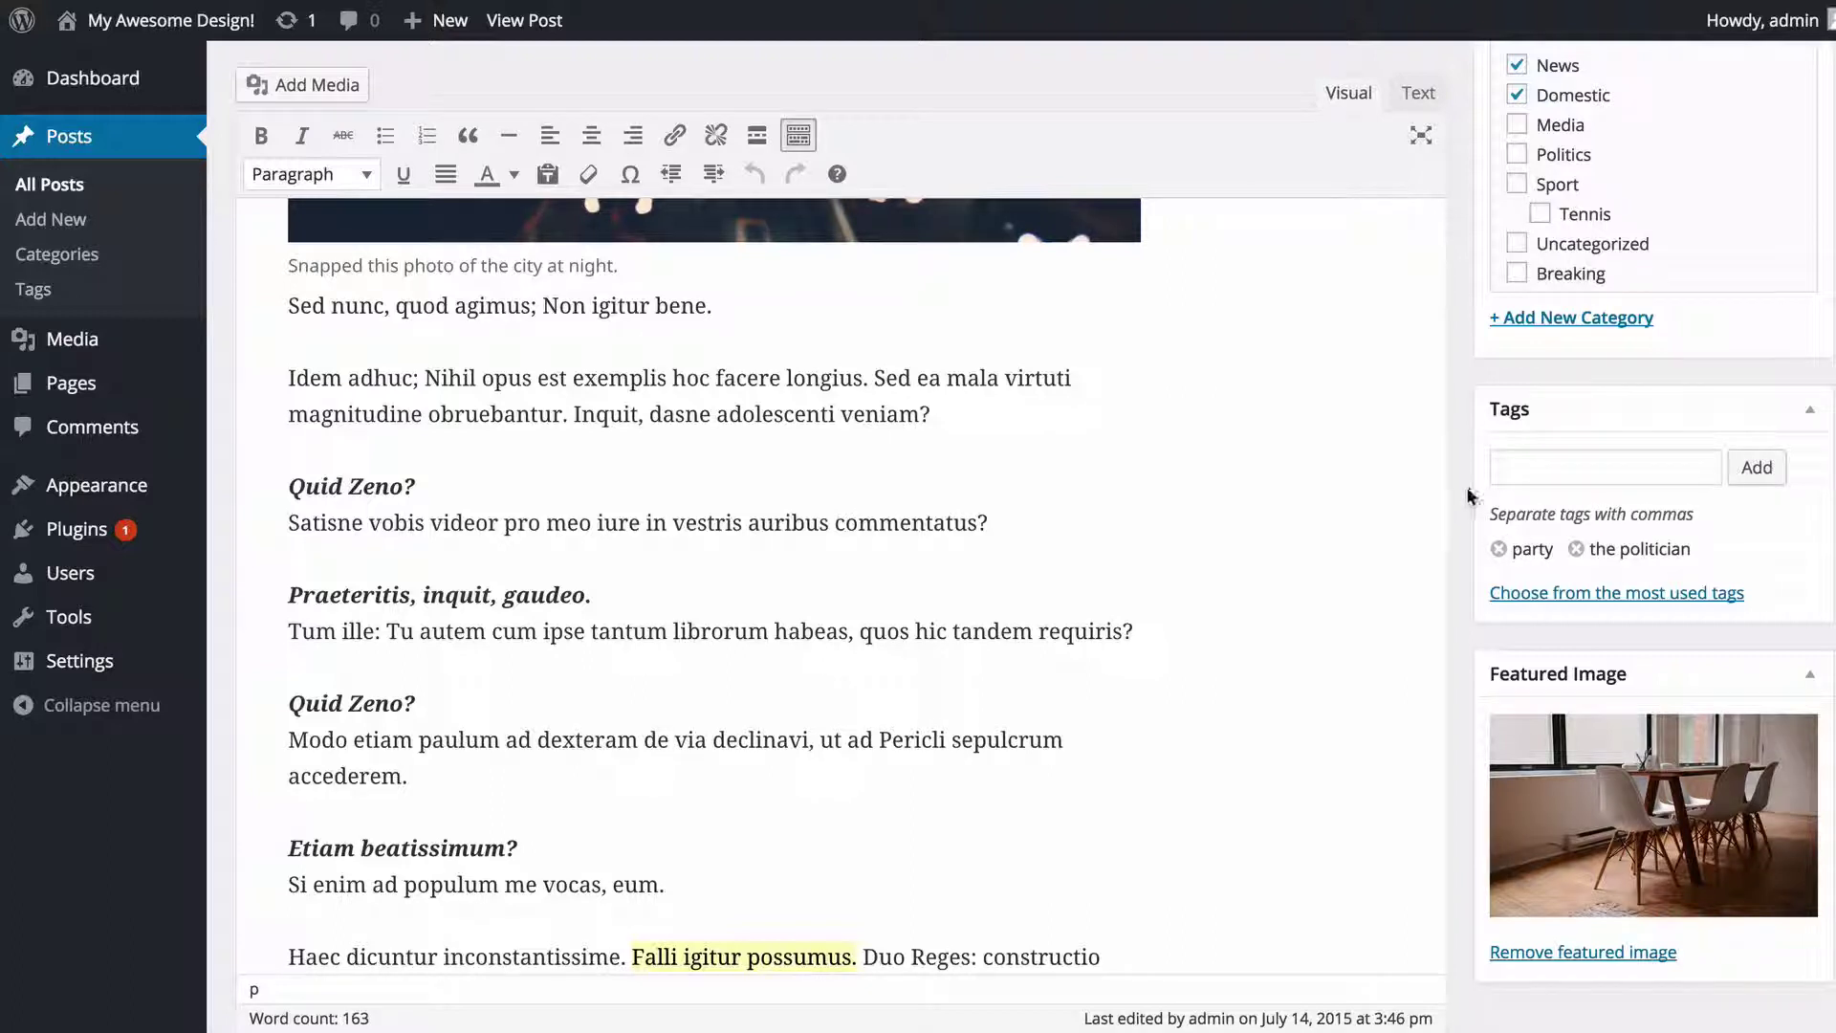
left_click(1588, 463)
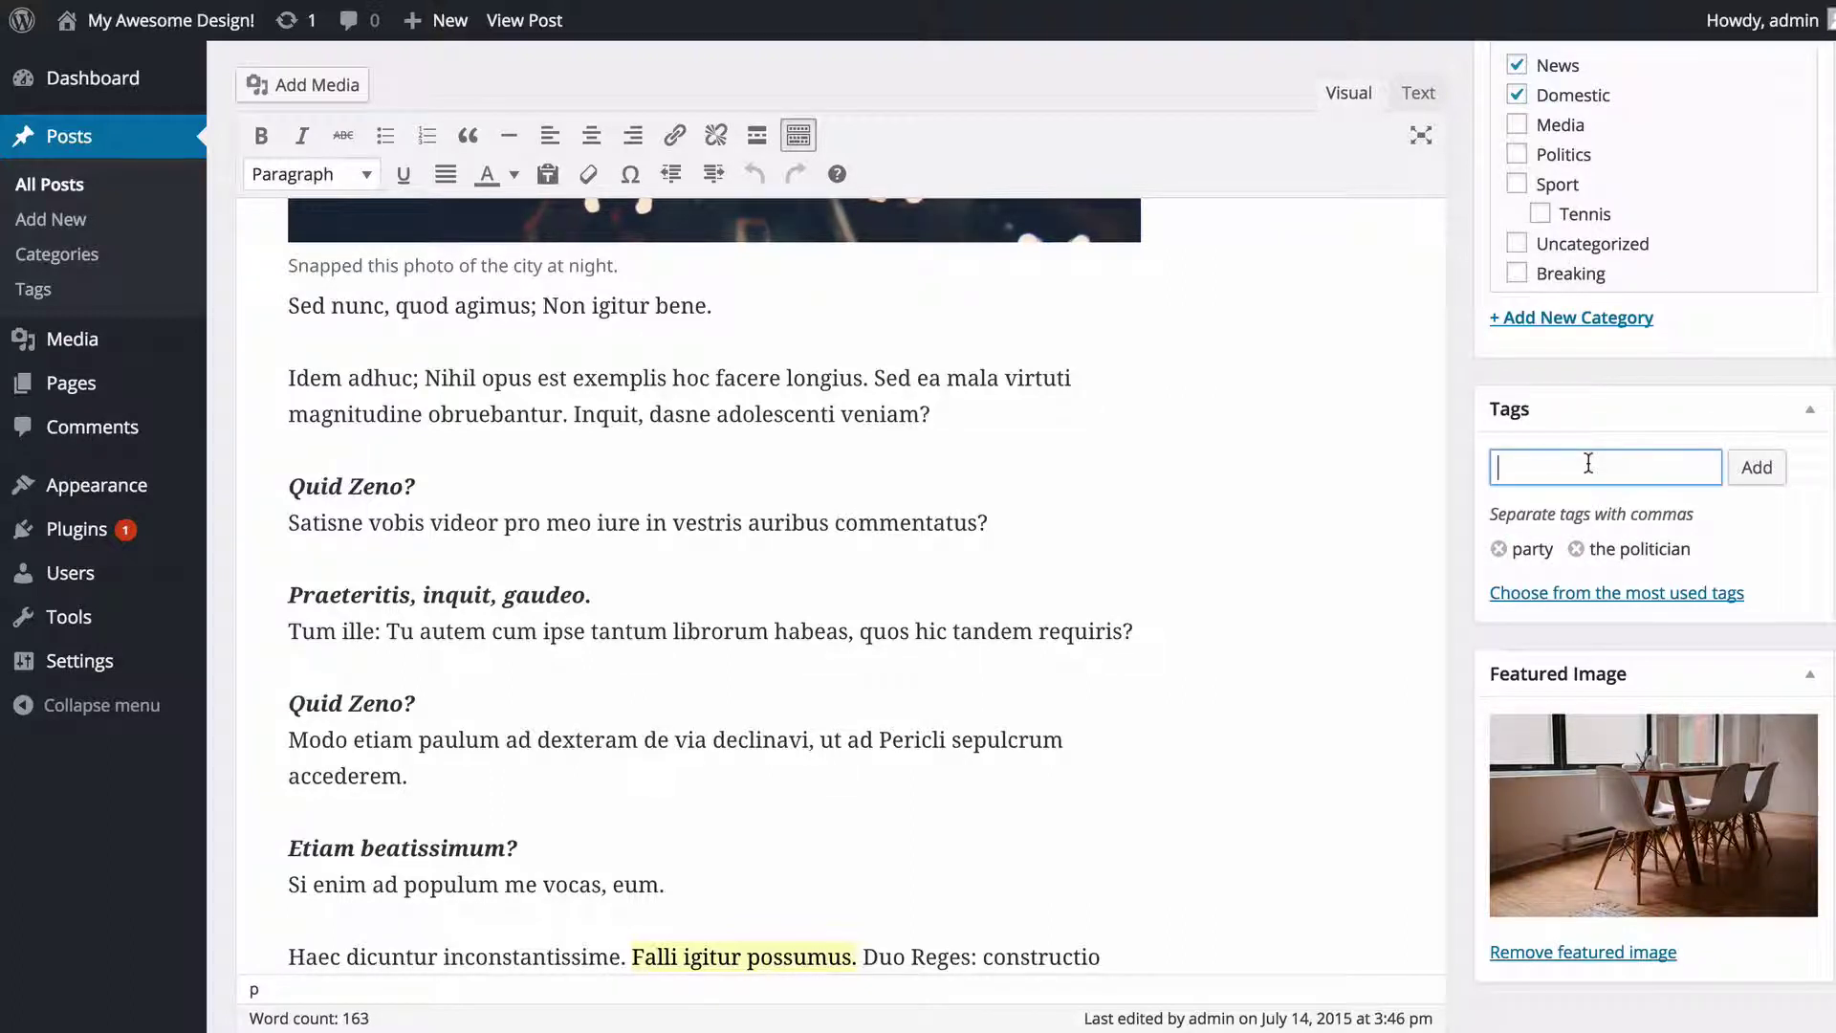
type("london")
key("Return")
type("people of intern")
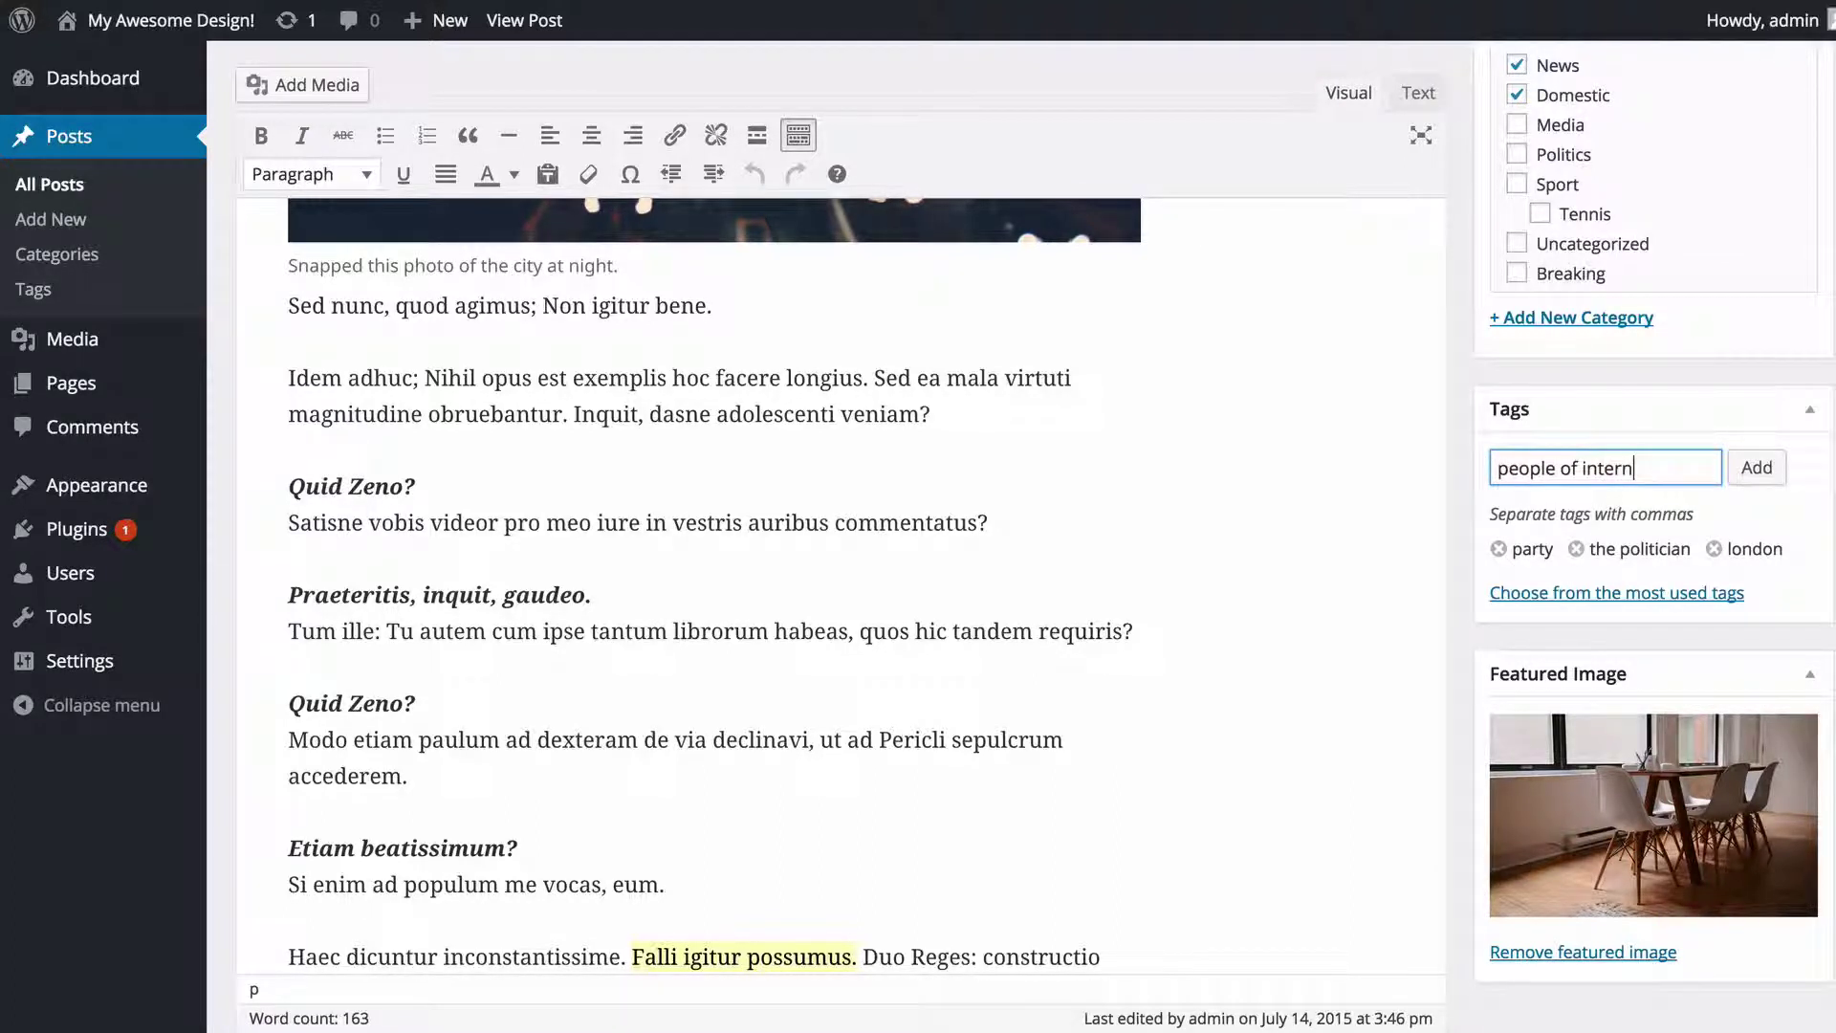
type("est")
key("Return")
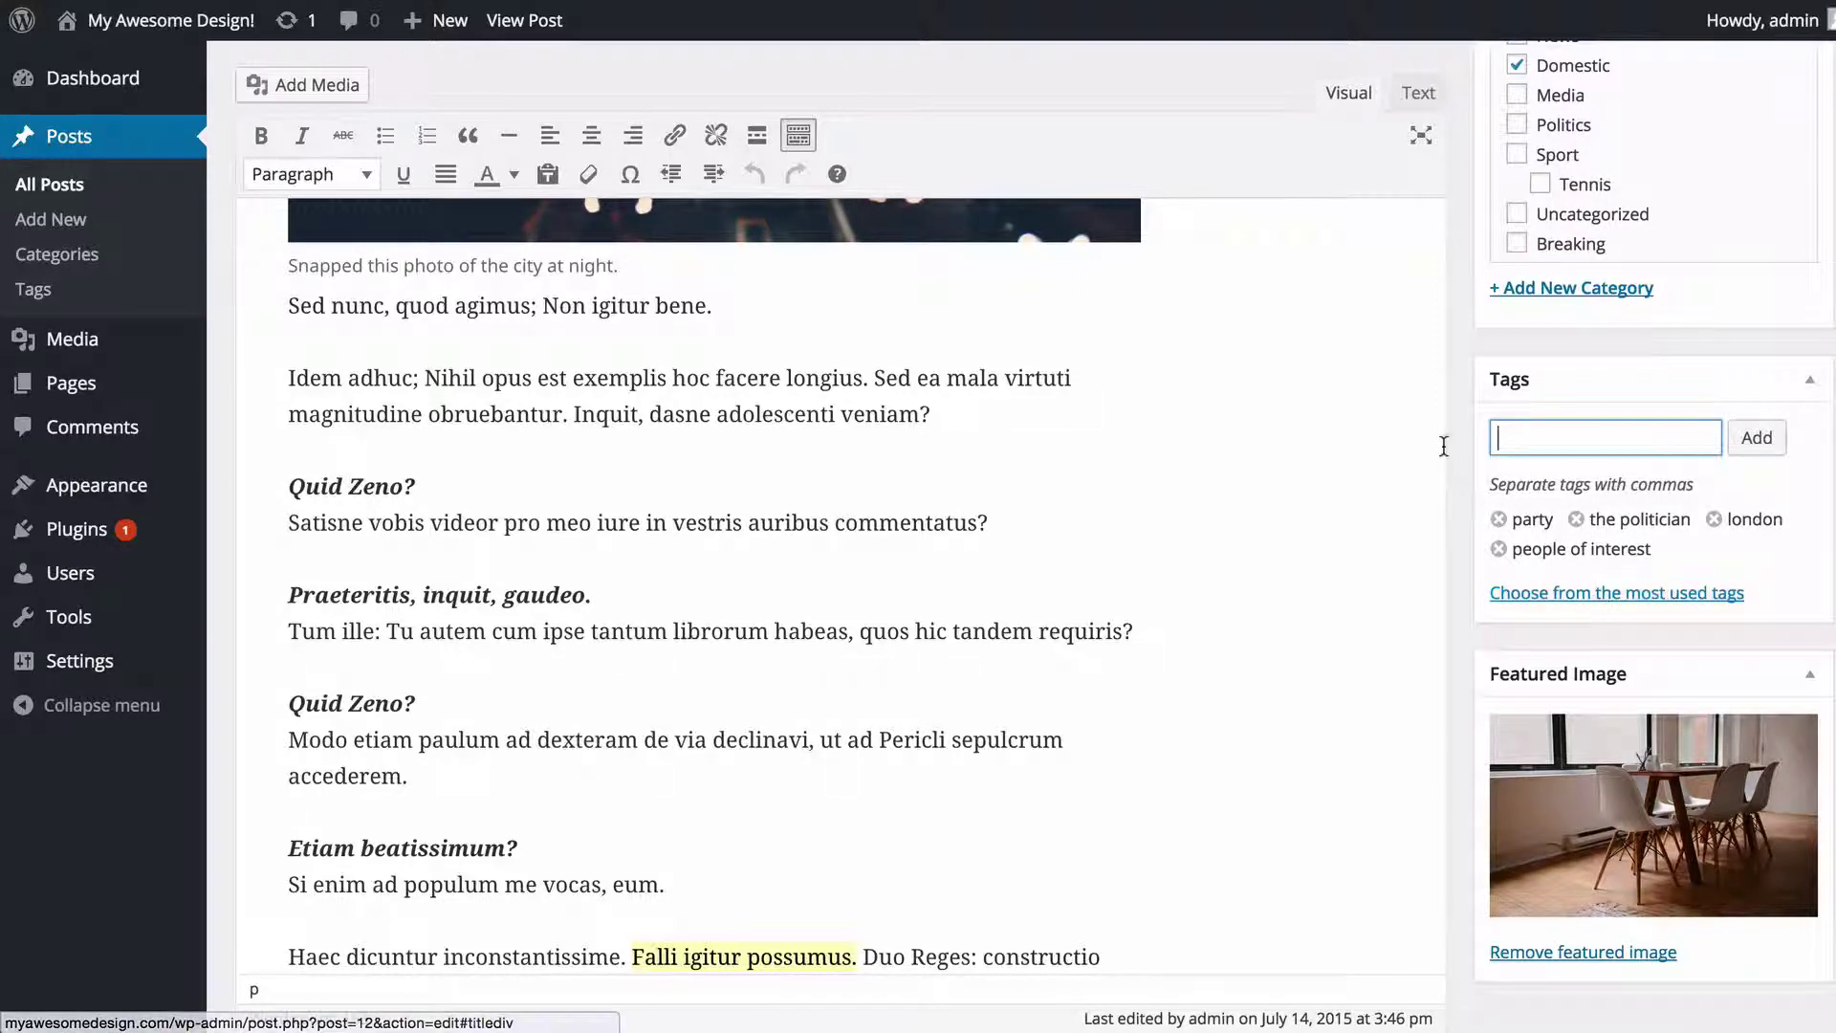
- Remove the 'party' tag, then show and hide the most used tags cloud
left_click(1498, 518)
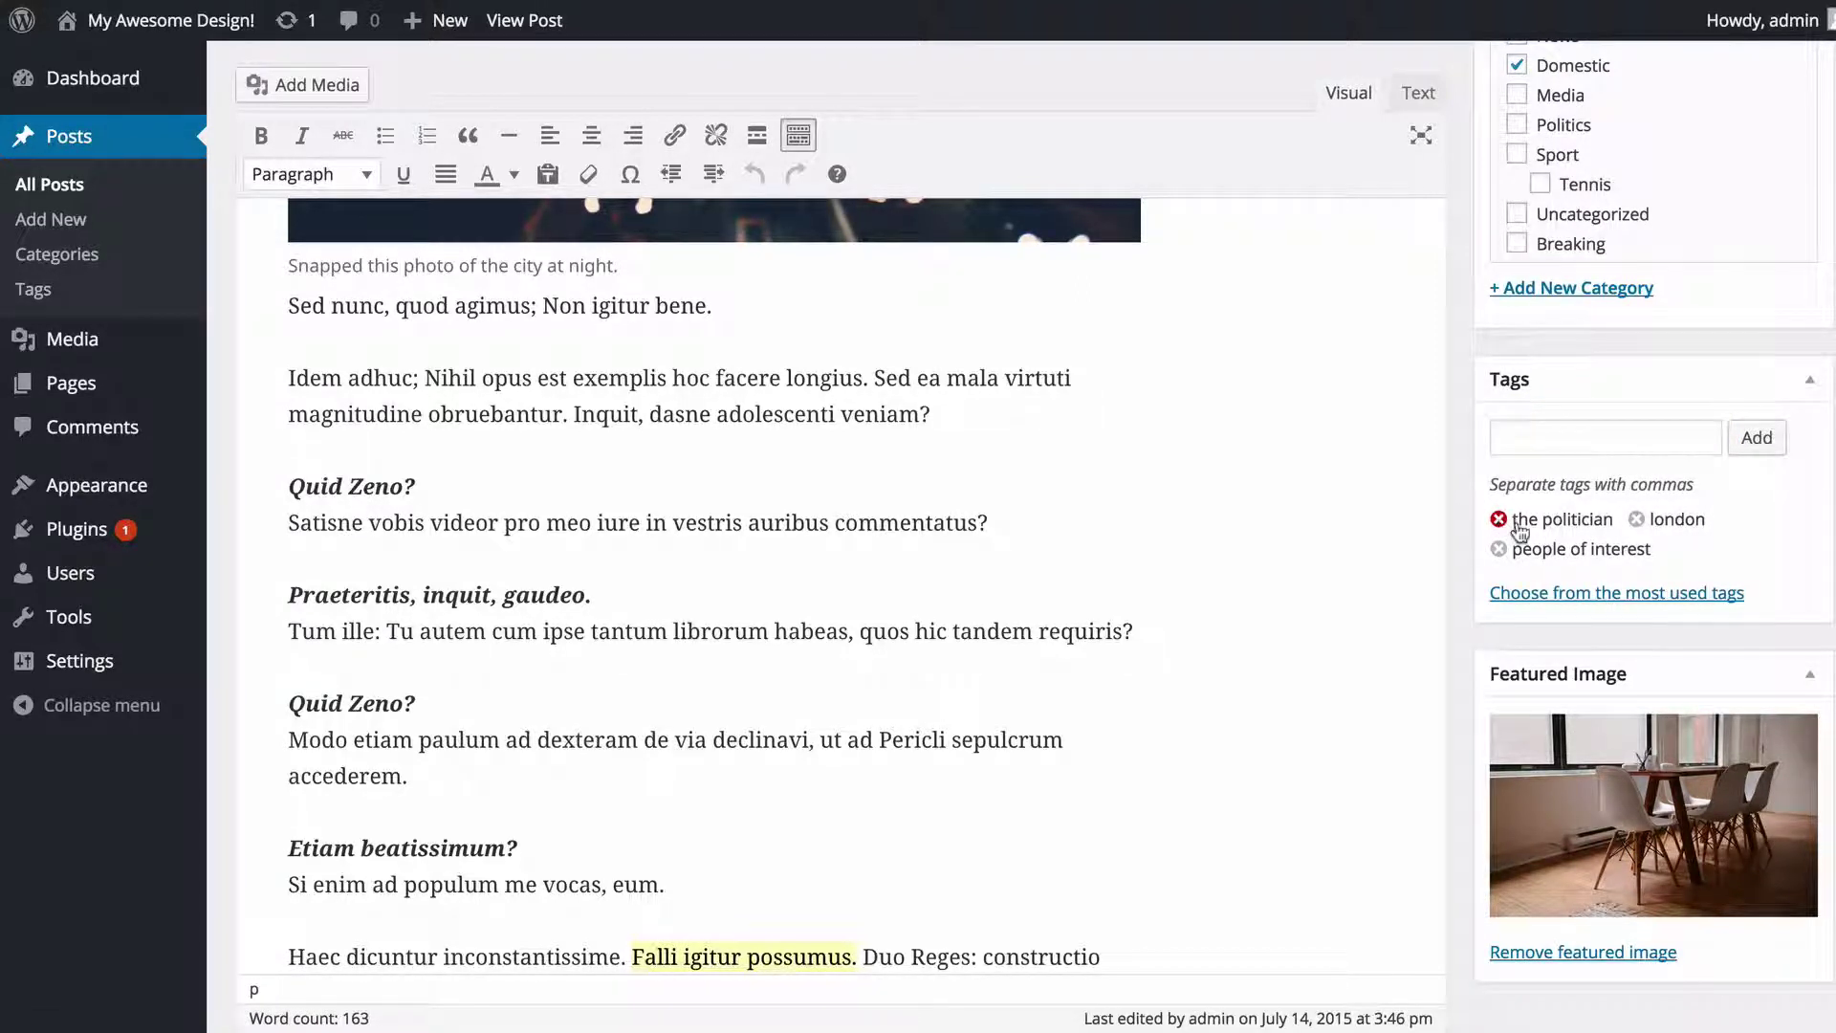
left_click(1577, 592)
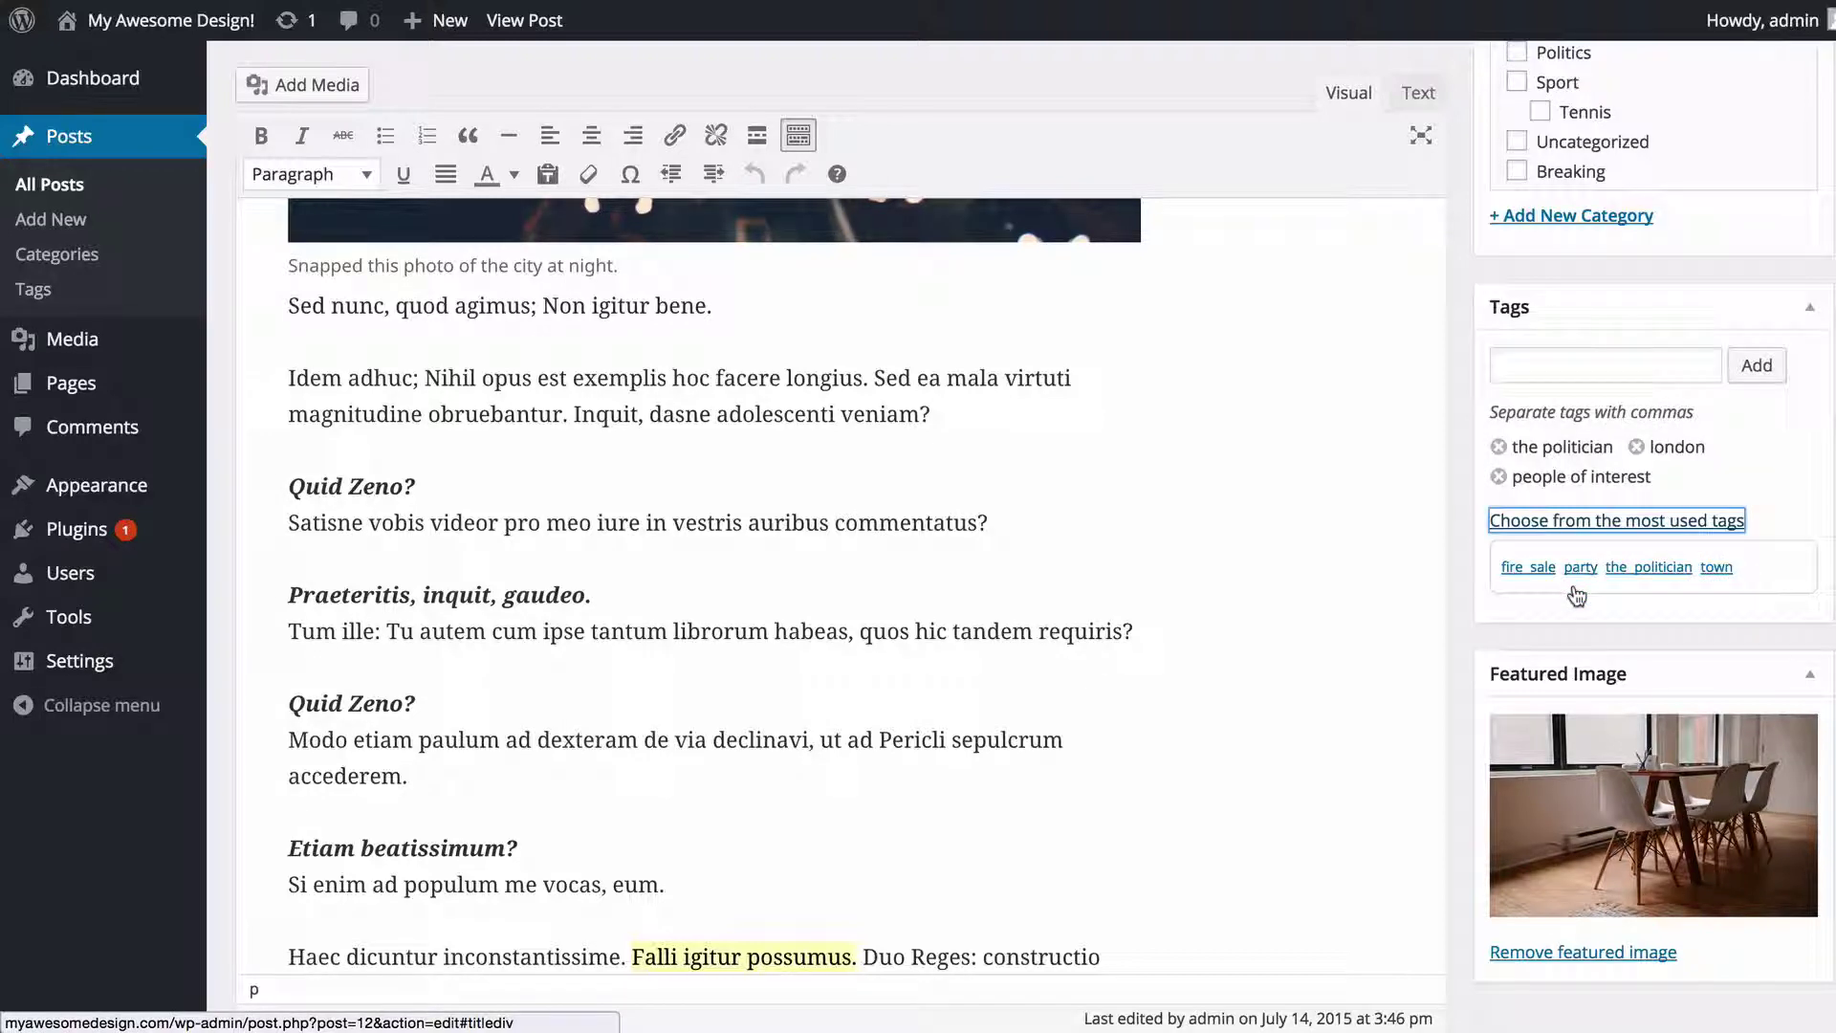
left_click(1664, 521)
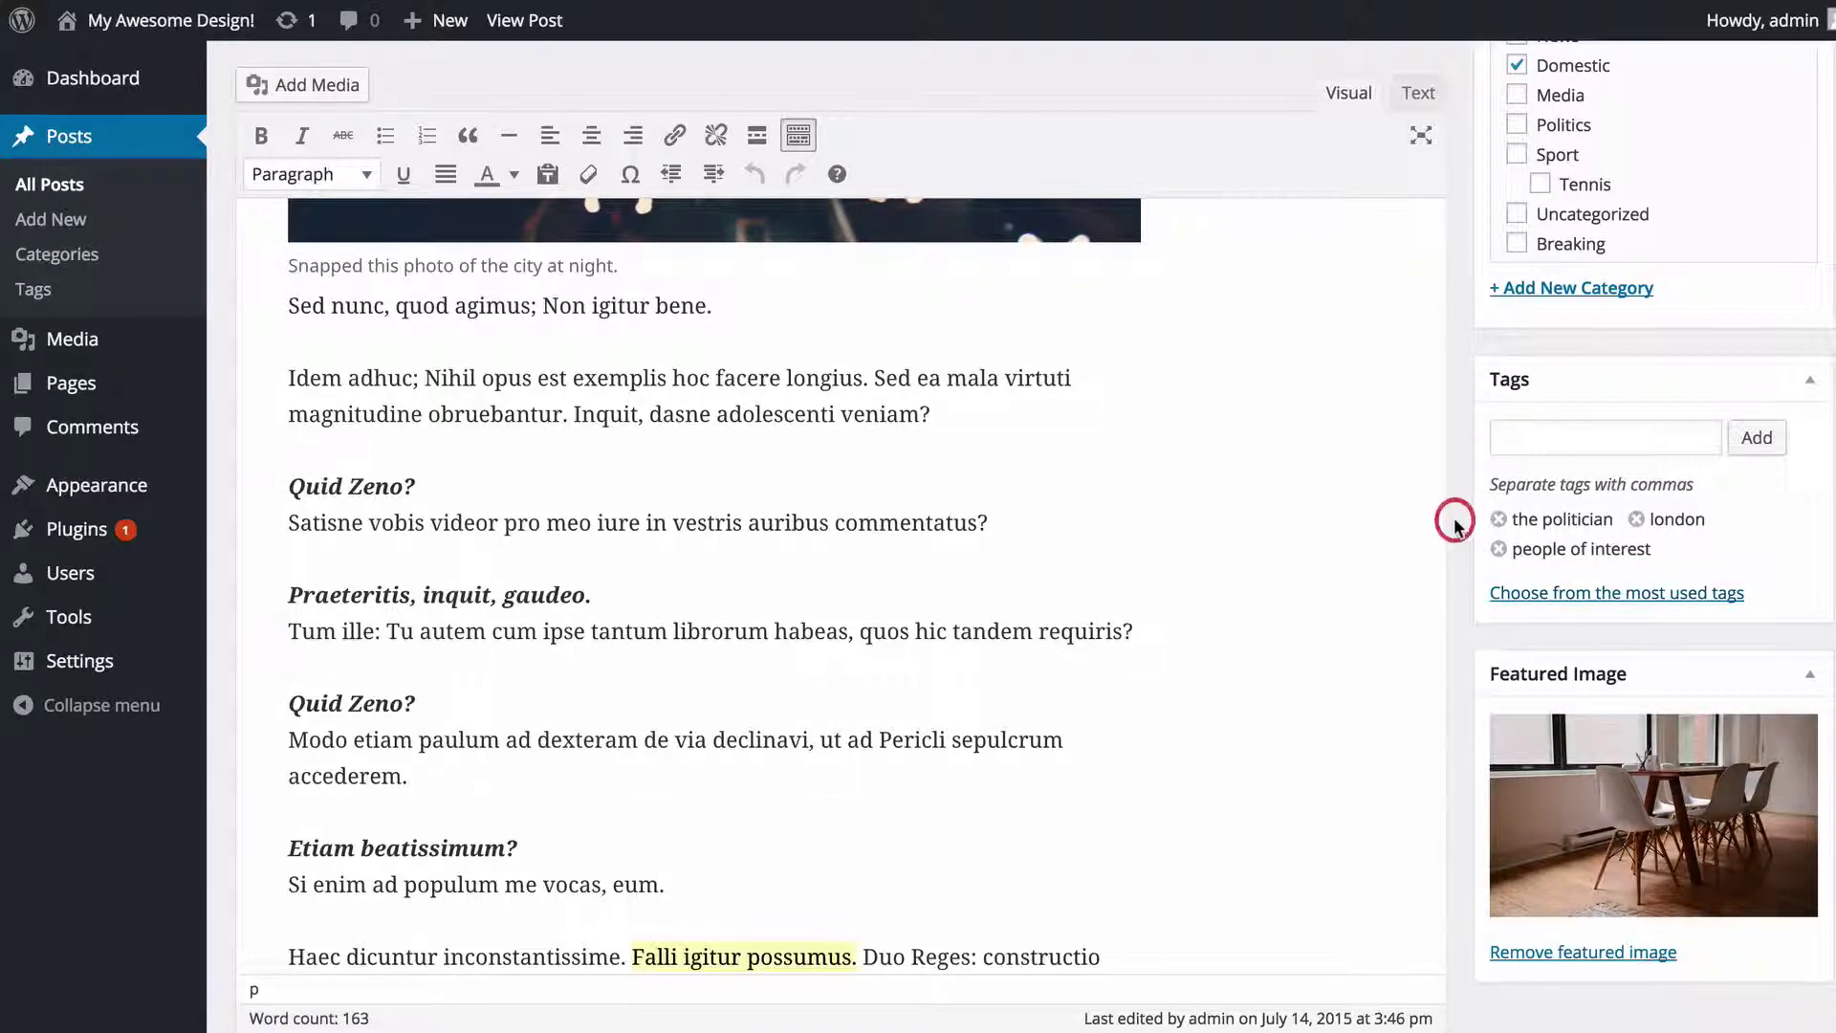
scroll(1454, 524, "up", 10)
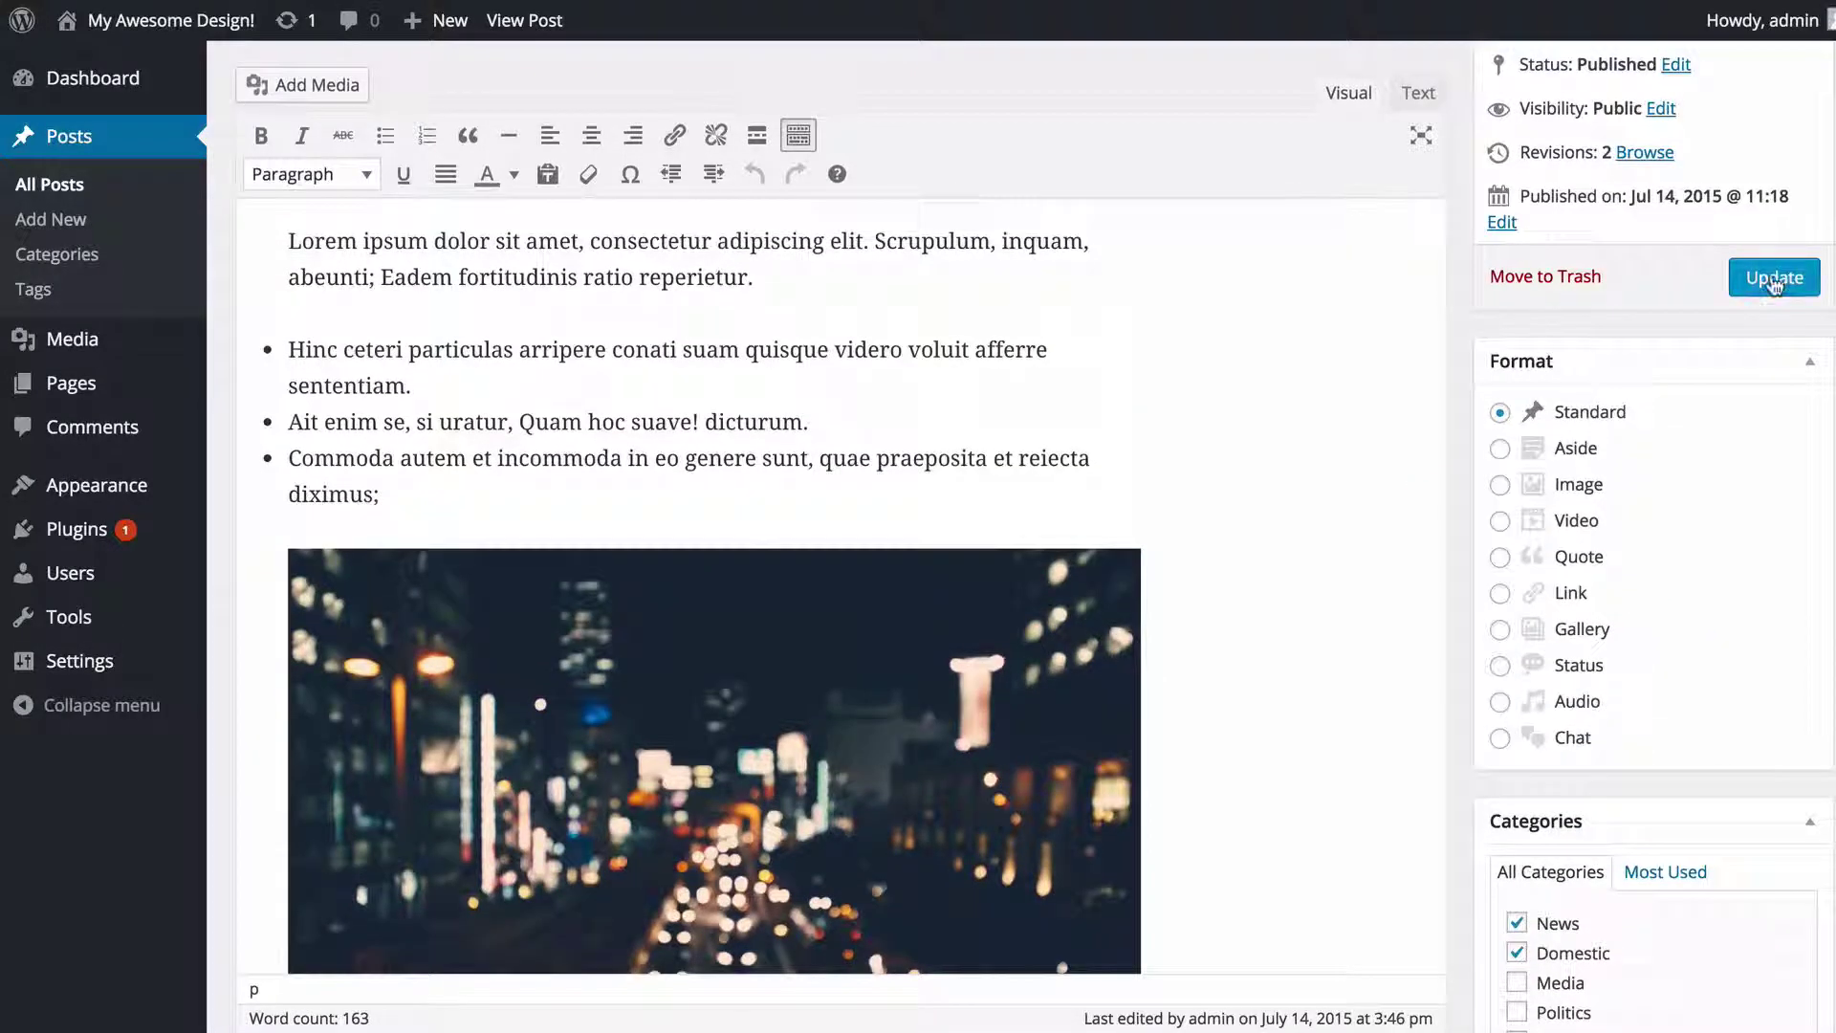
- Update the post, view it on the site, and follow its 'london' tag link
left_click(1774, 279)
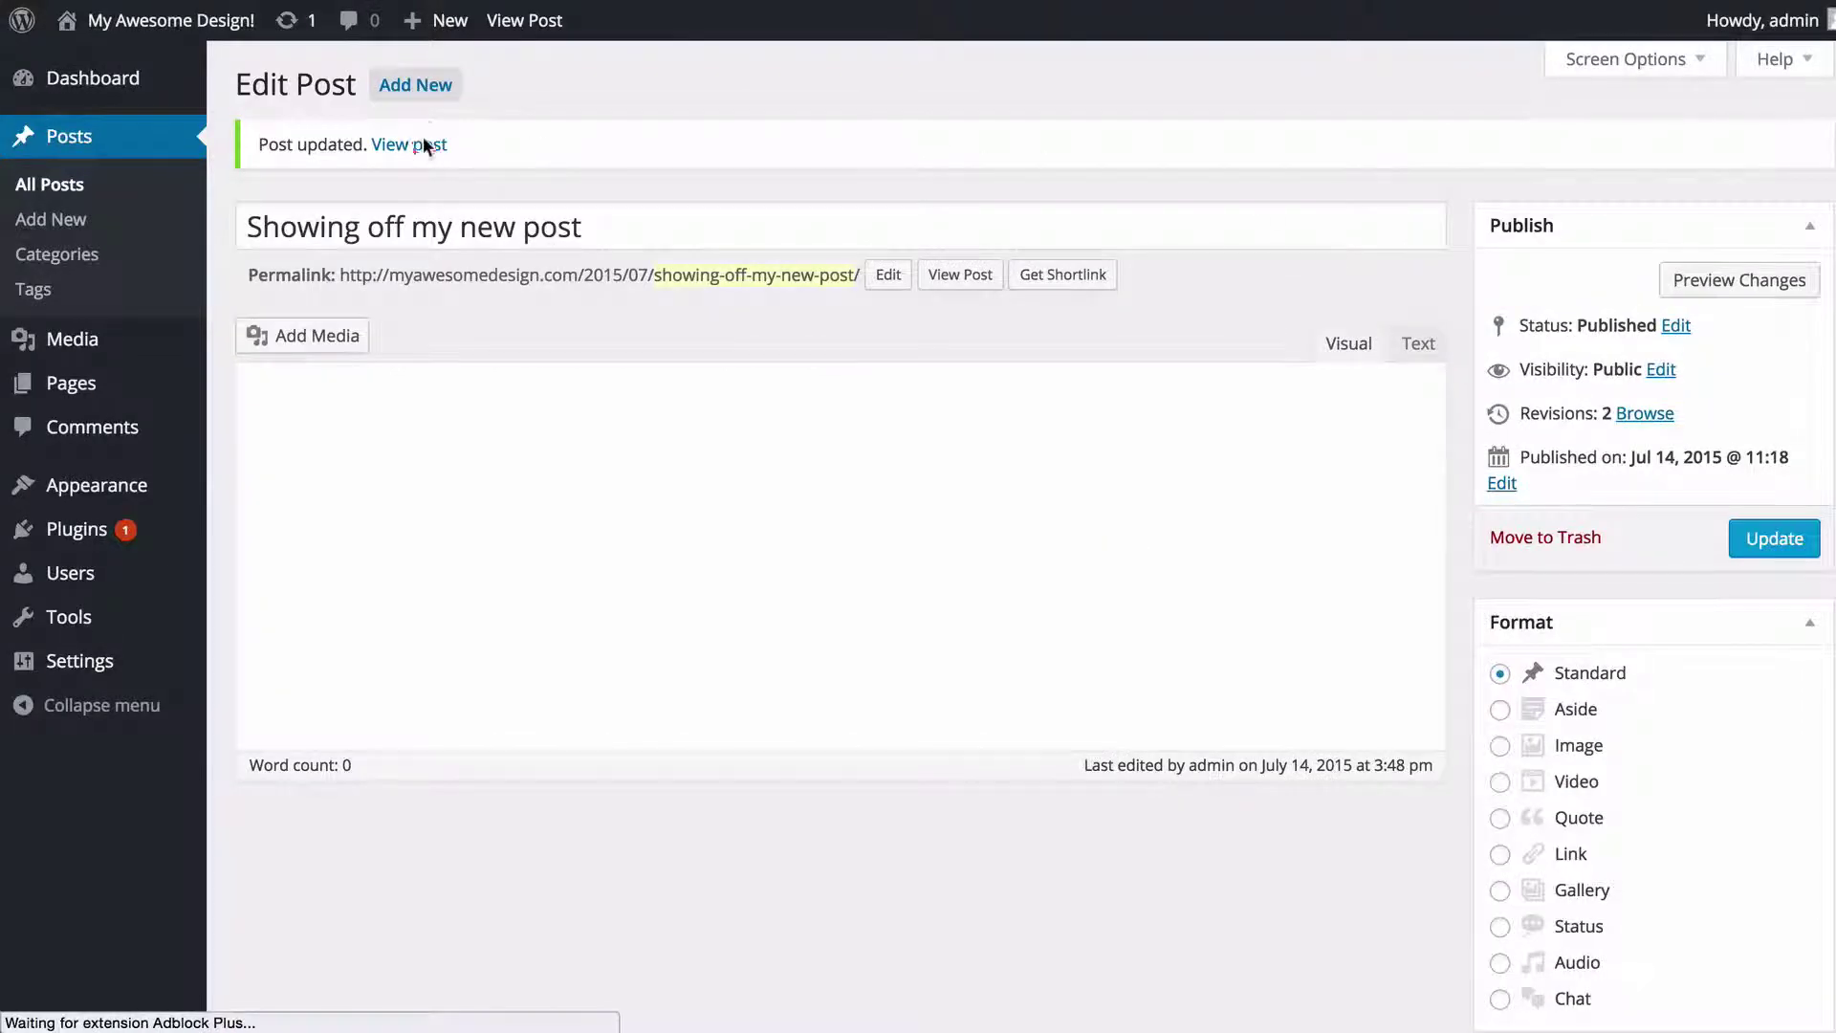
left_click(423, 144)
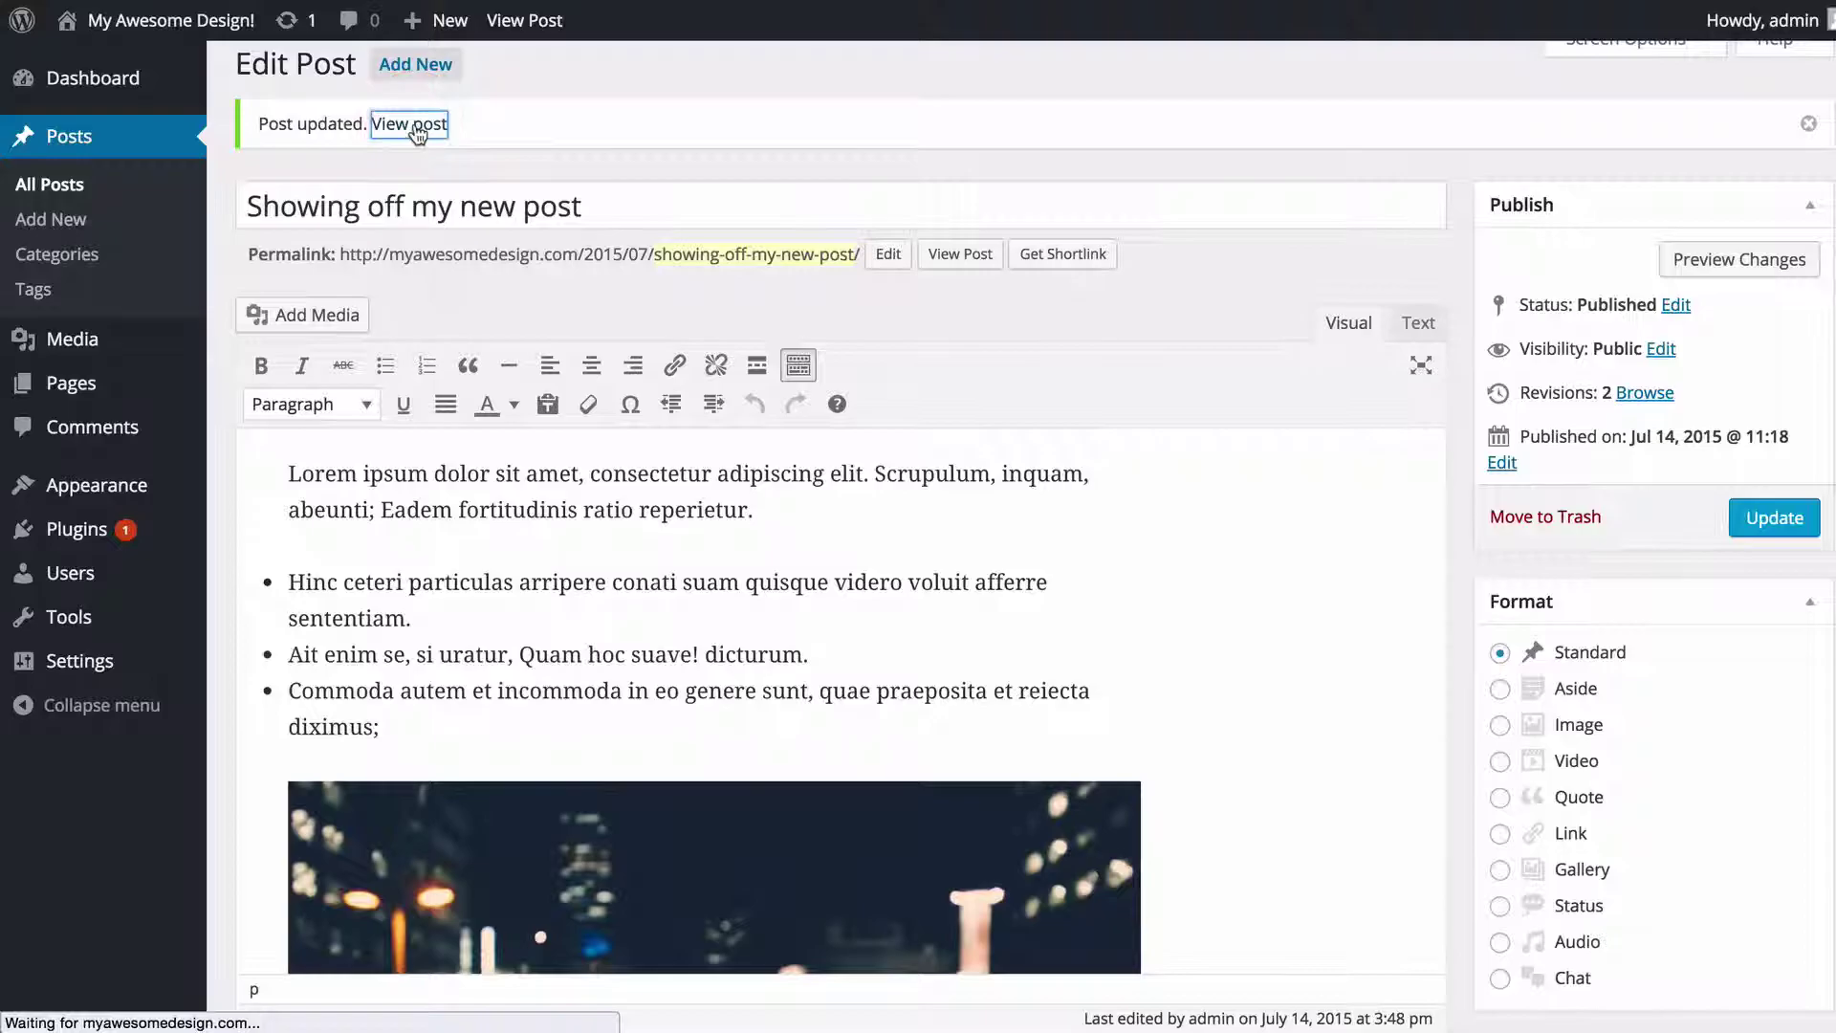
scroll(644, 383, "down", 1)
scroll(644, 383, "down", 20)
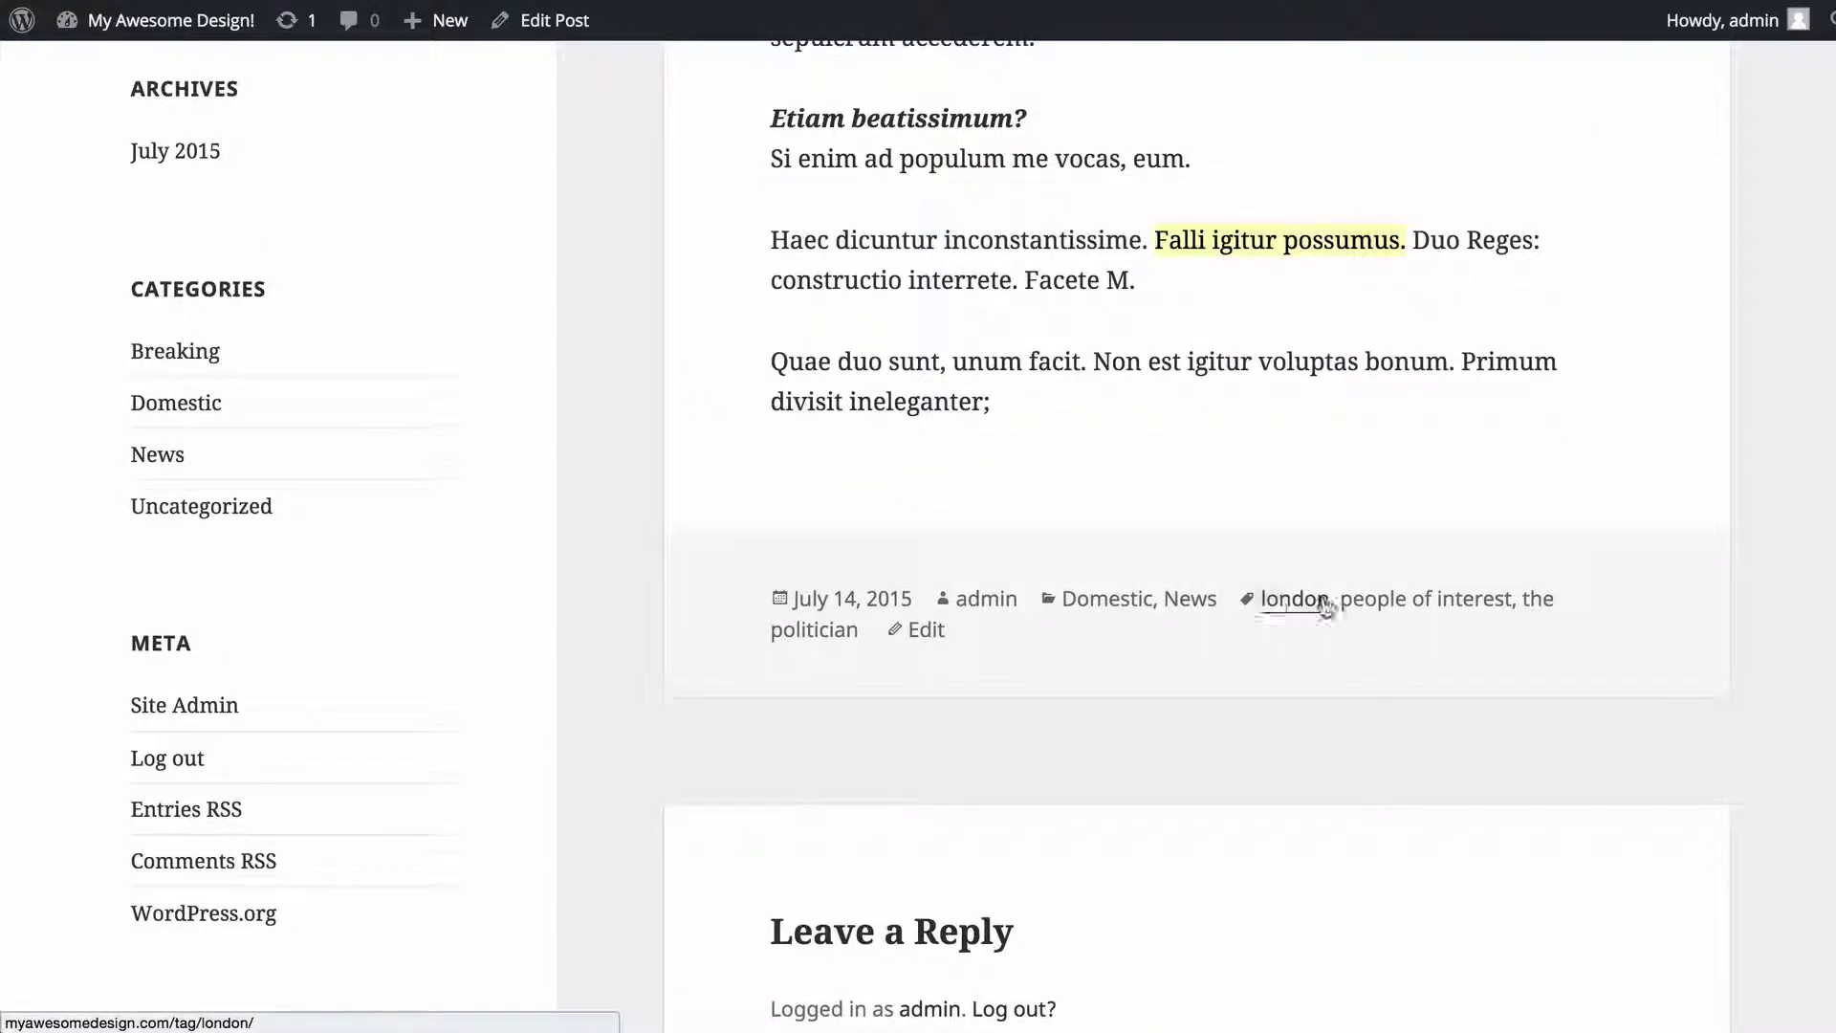
left_click(1294, 600)
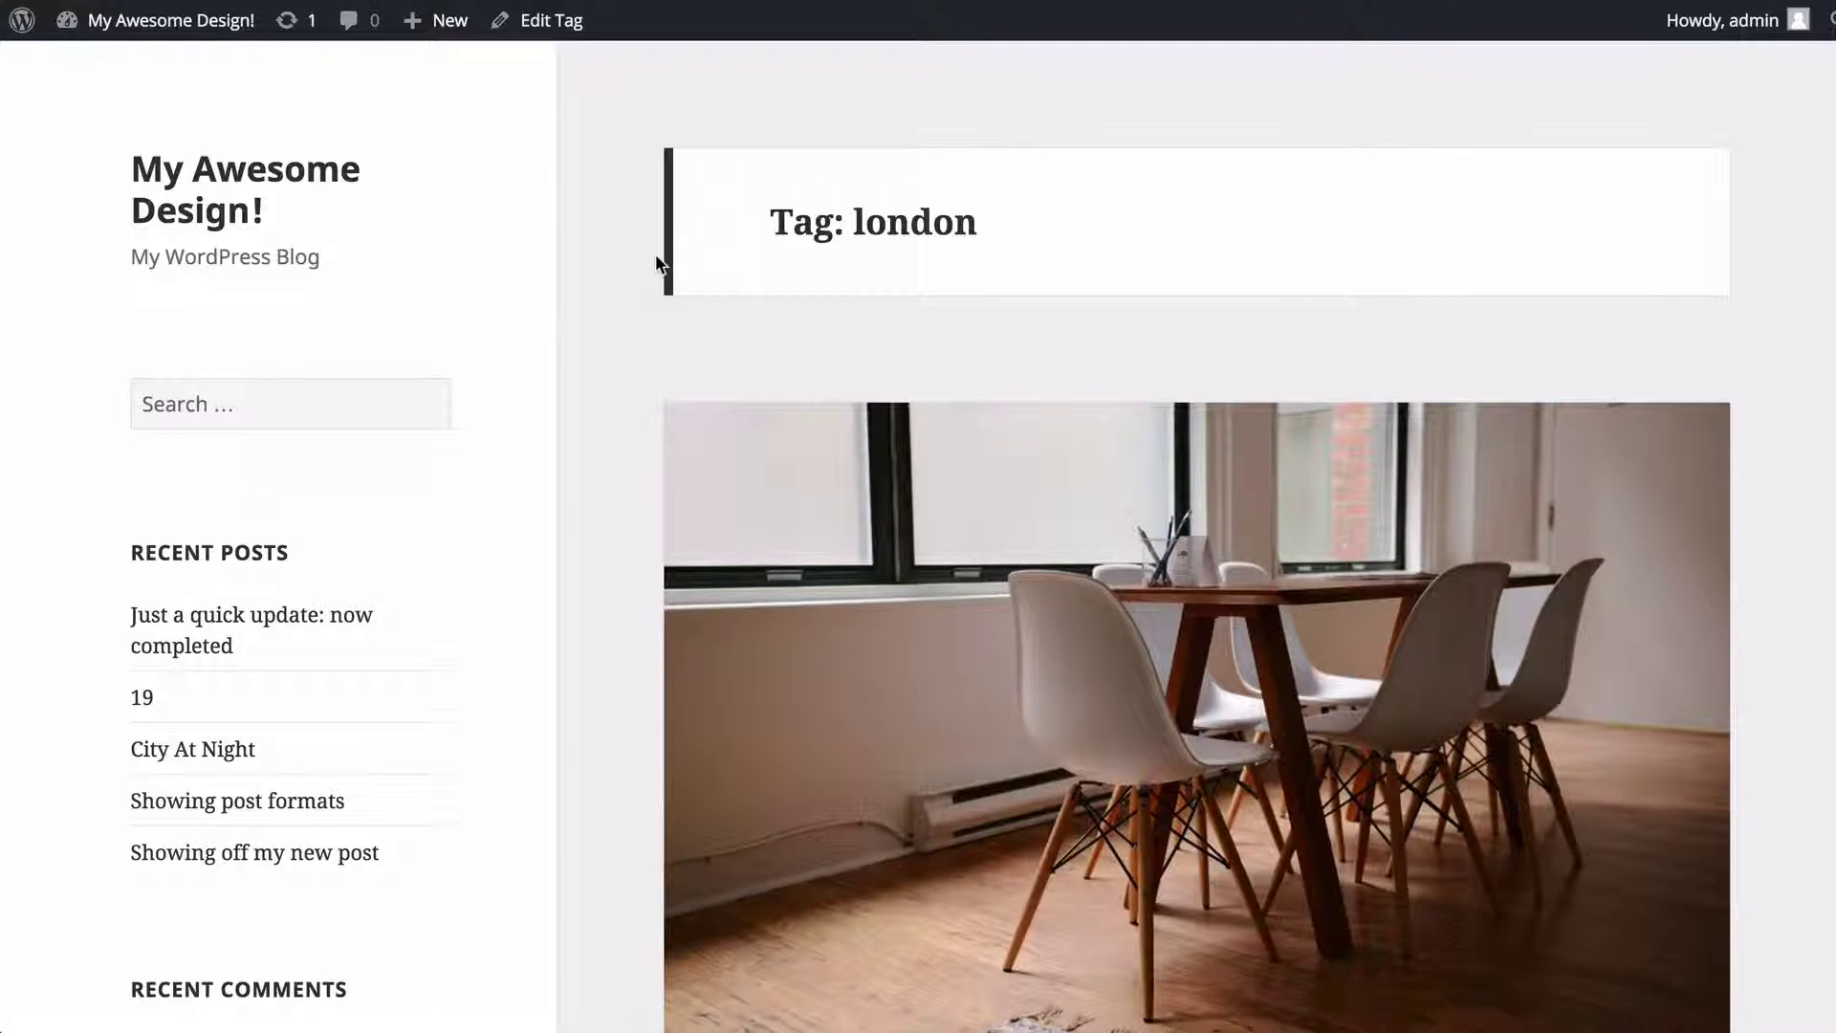
- Go to the Posts > Categories admin page and view the News category's post list
left_click(123, 27)
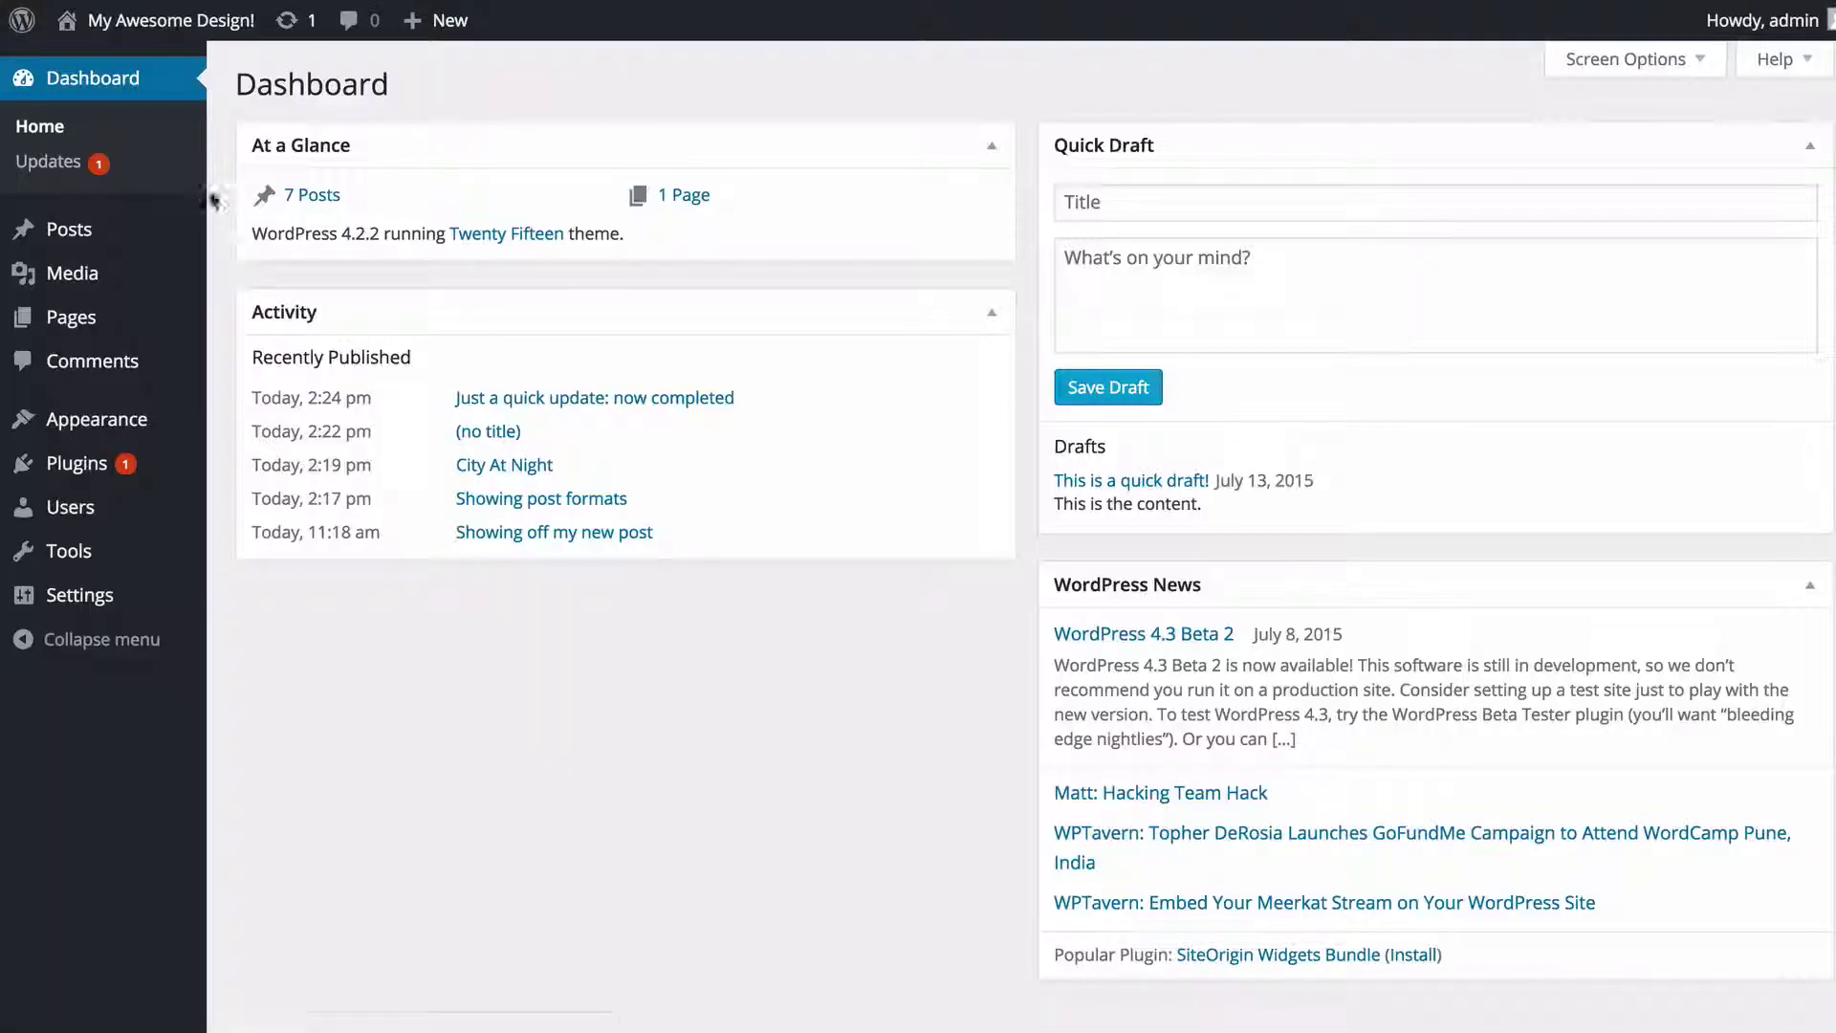
mouse_move(134, 235)
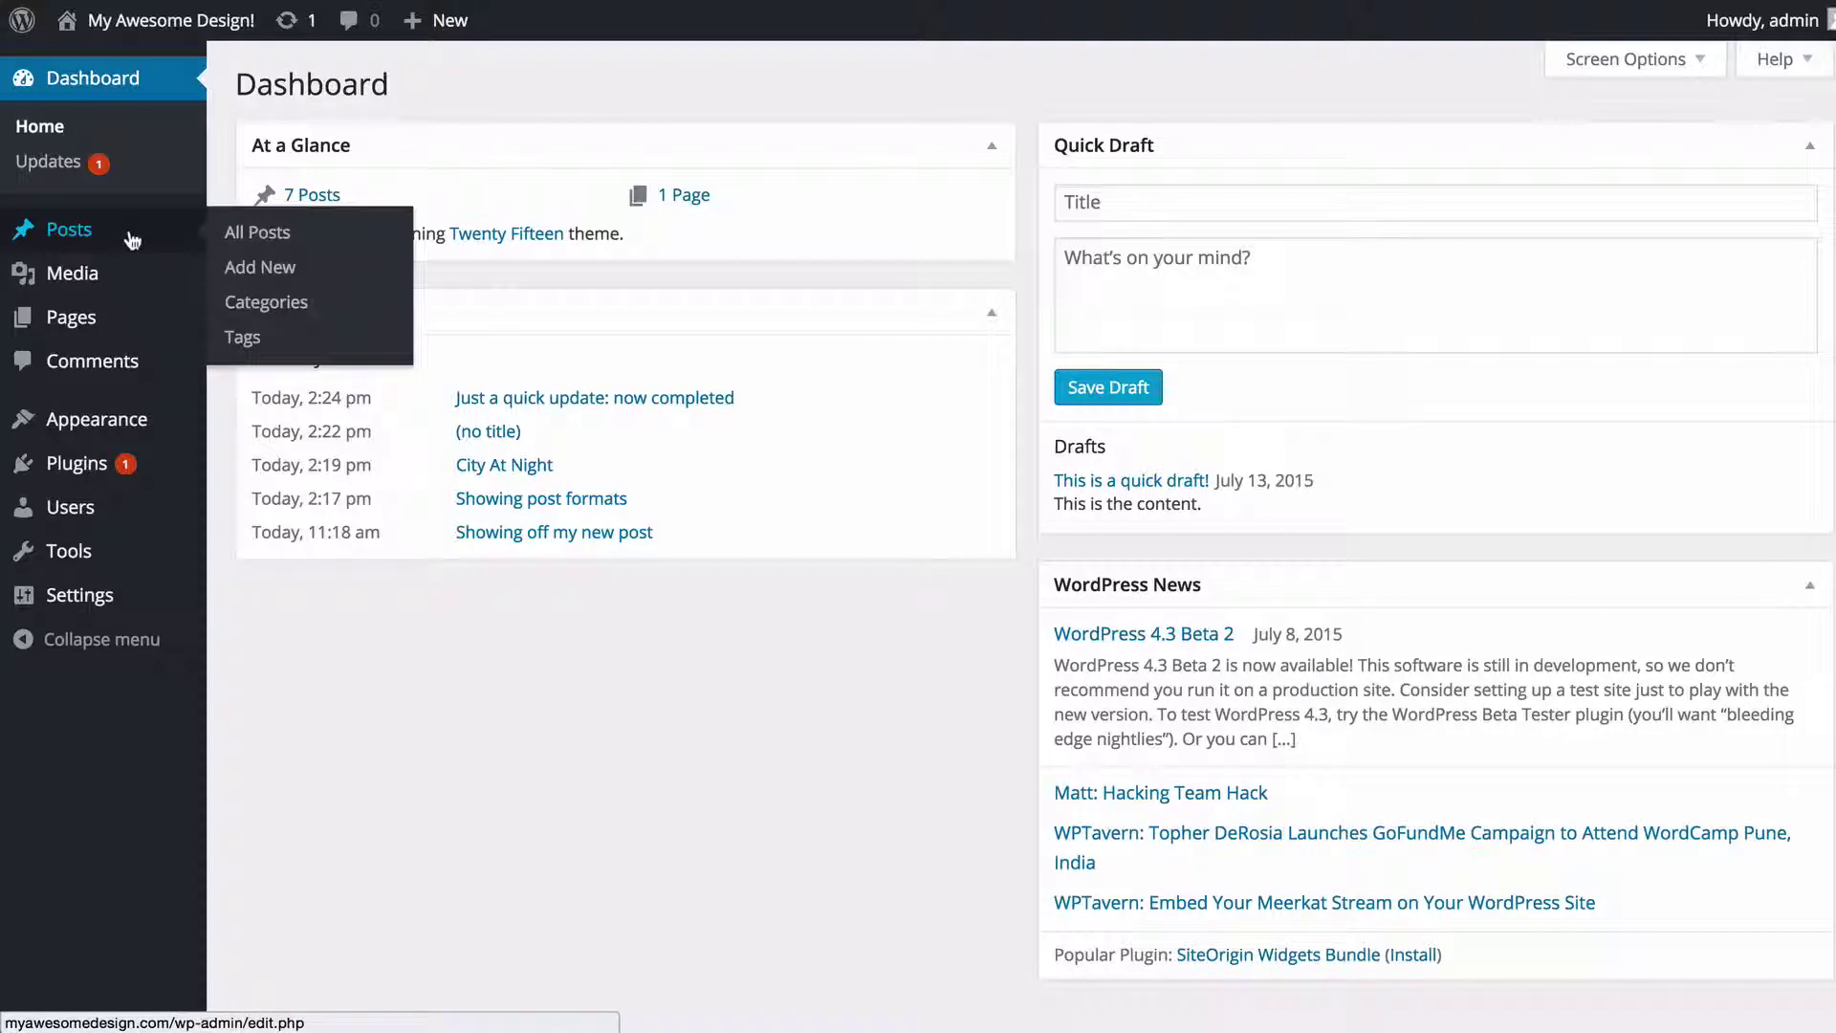
left_click(270, 302)
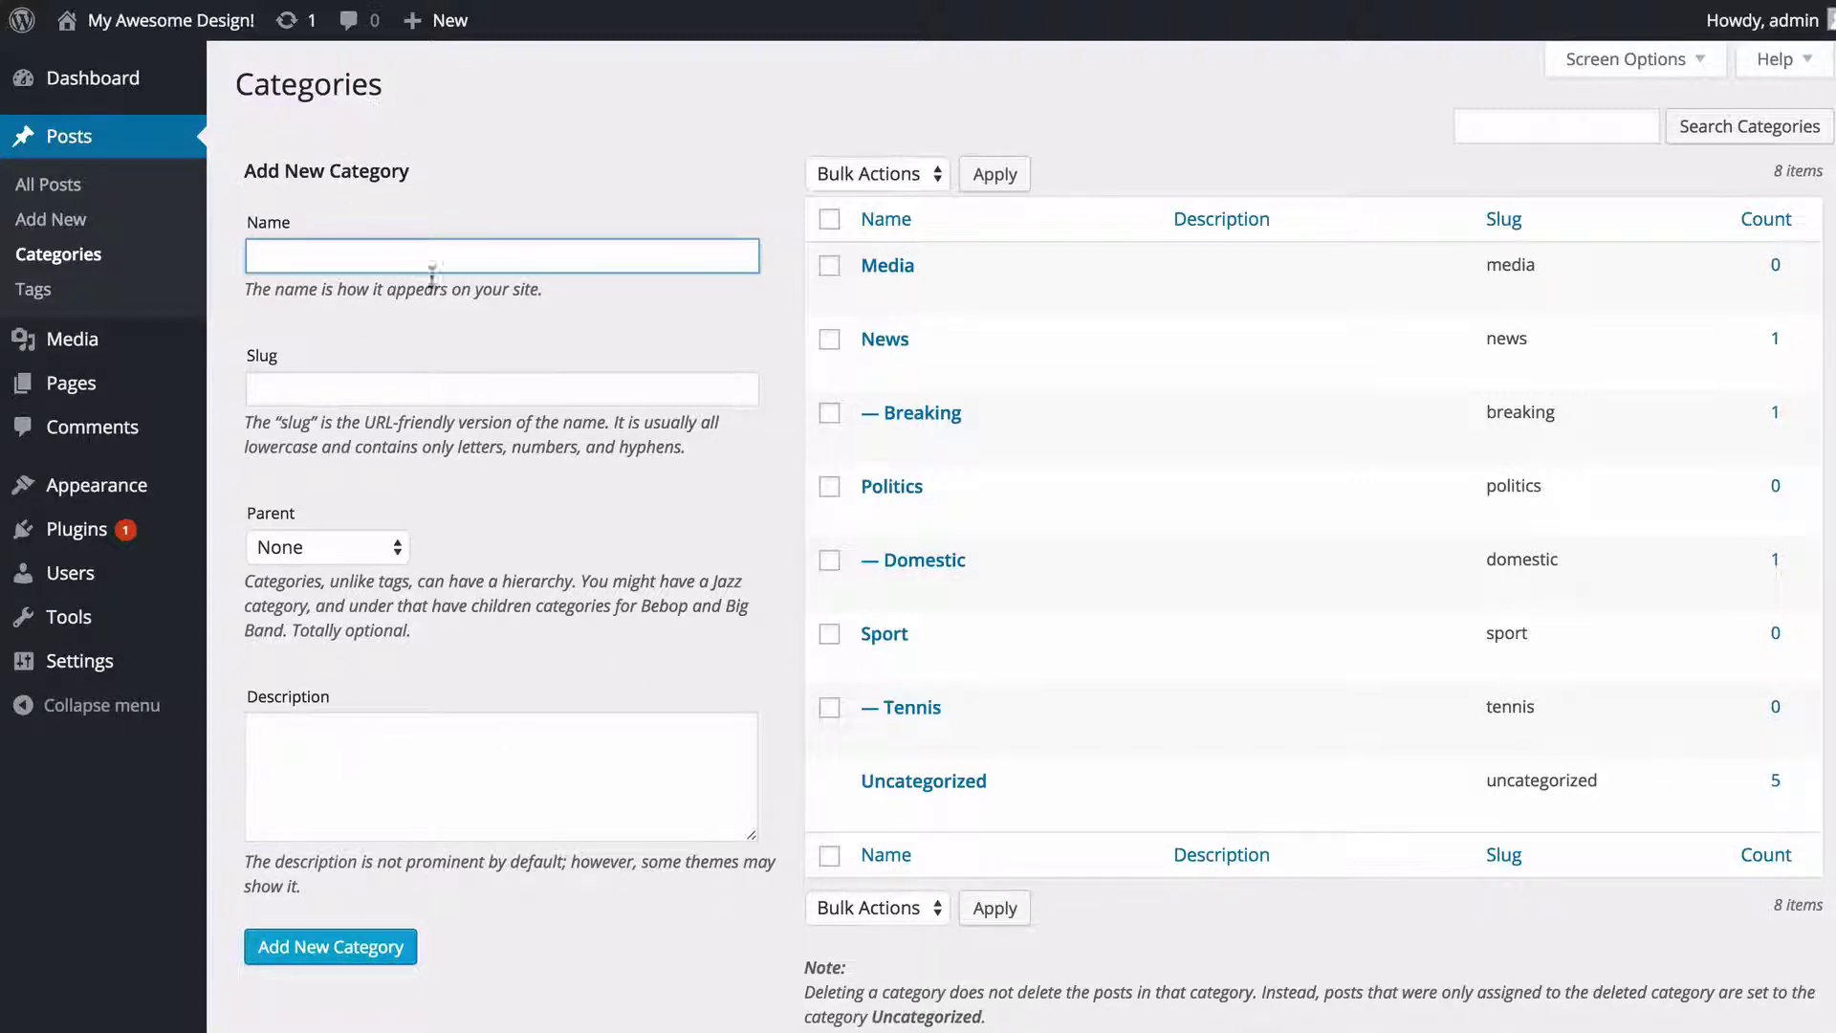
left_click(411, 731)
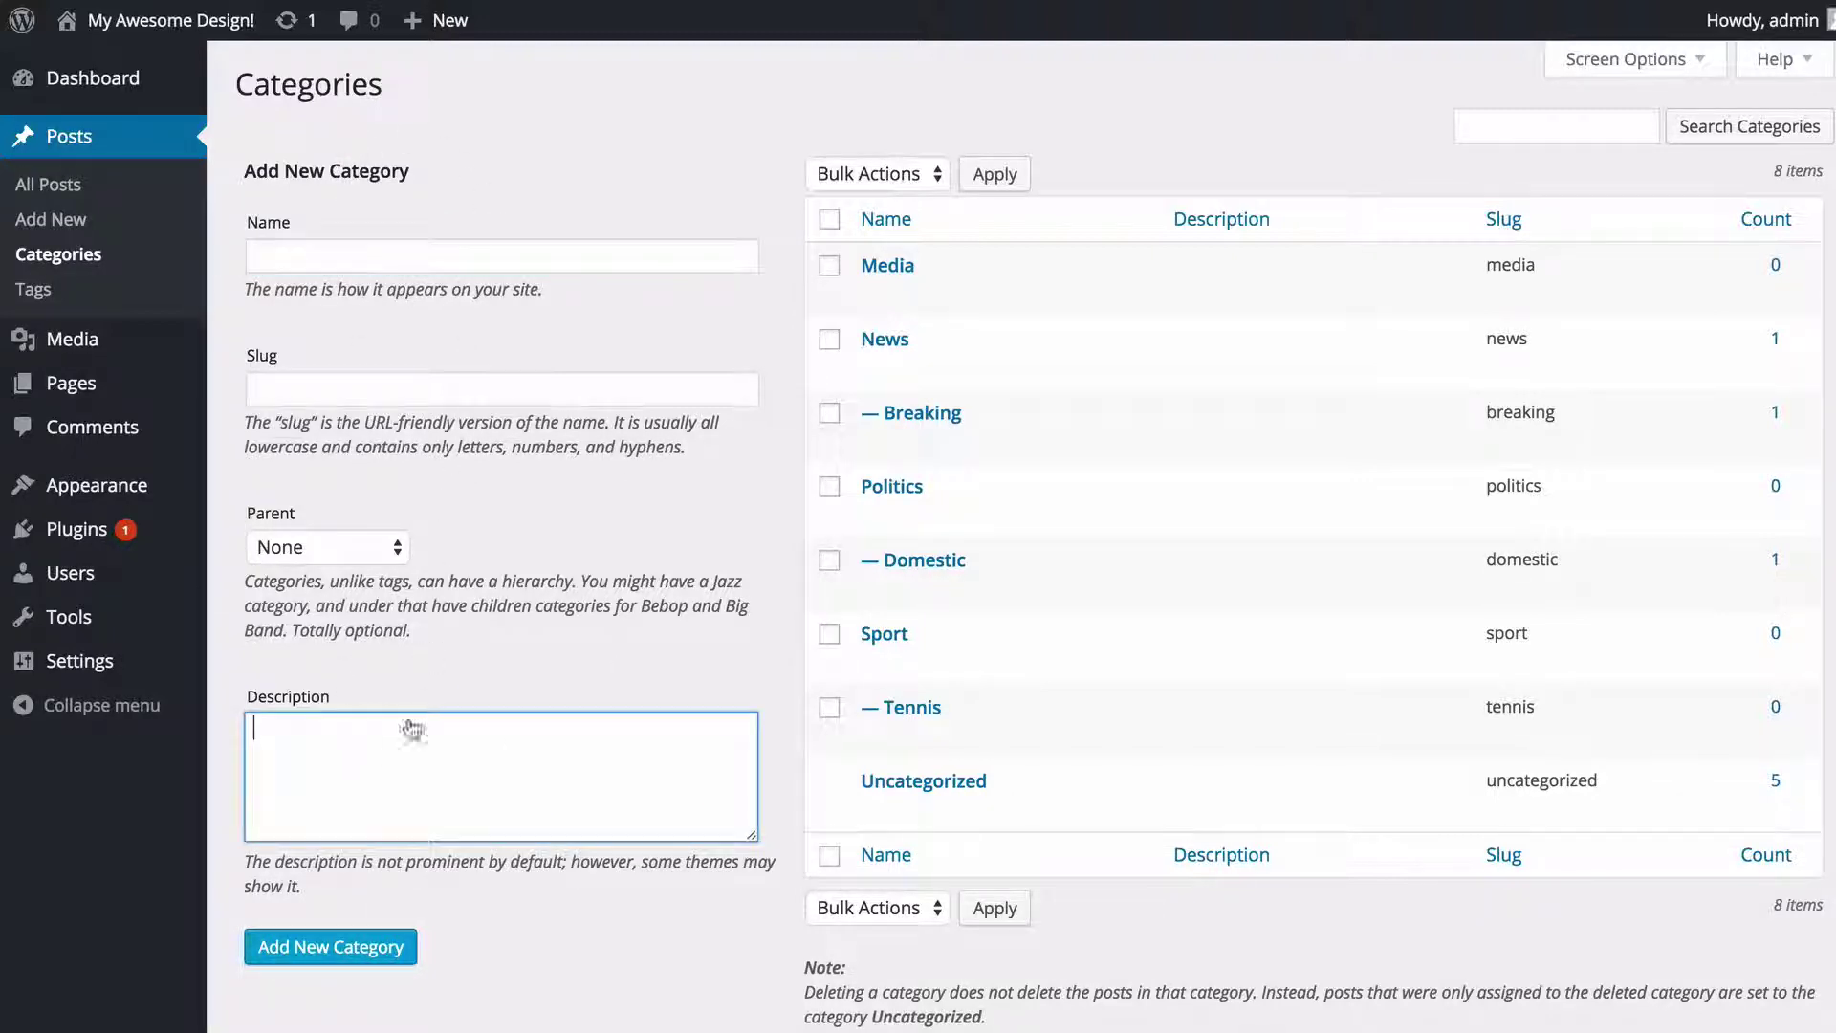
left_click(497, 891)
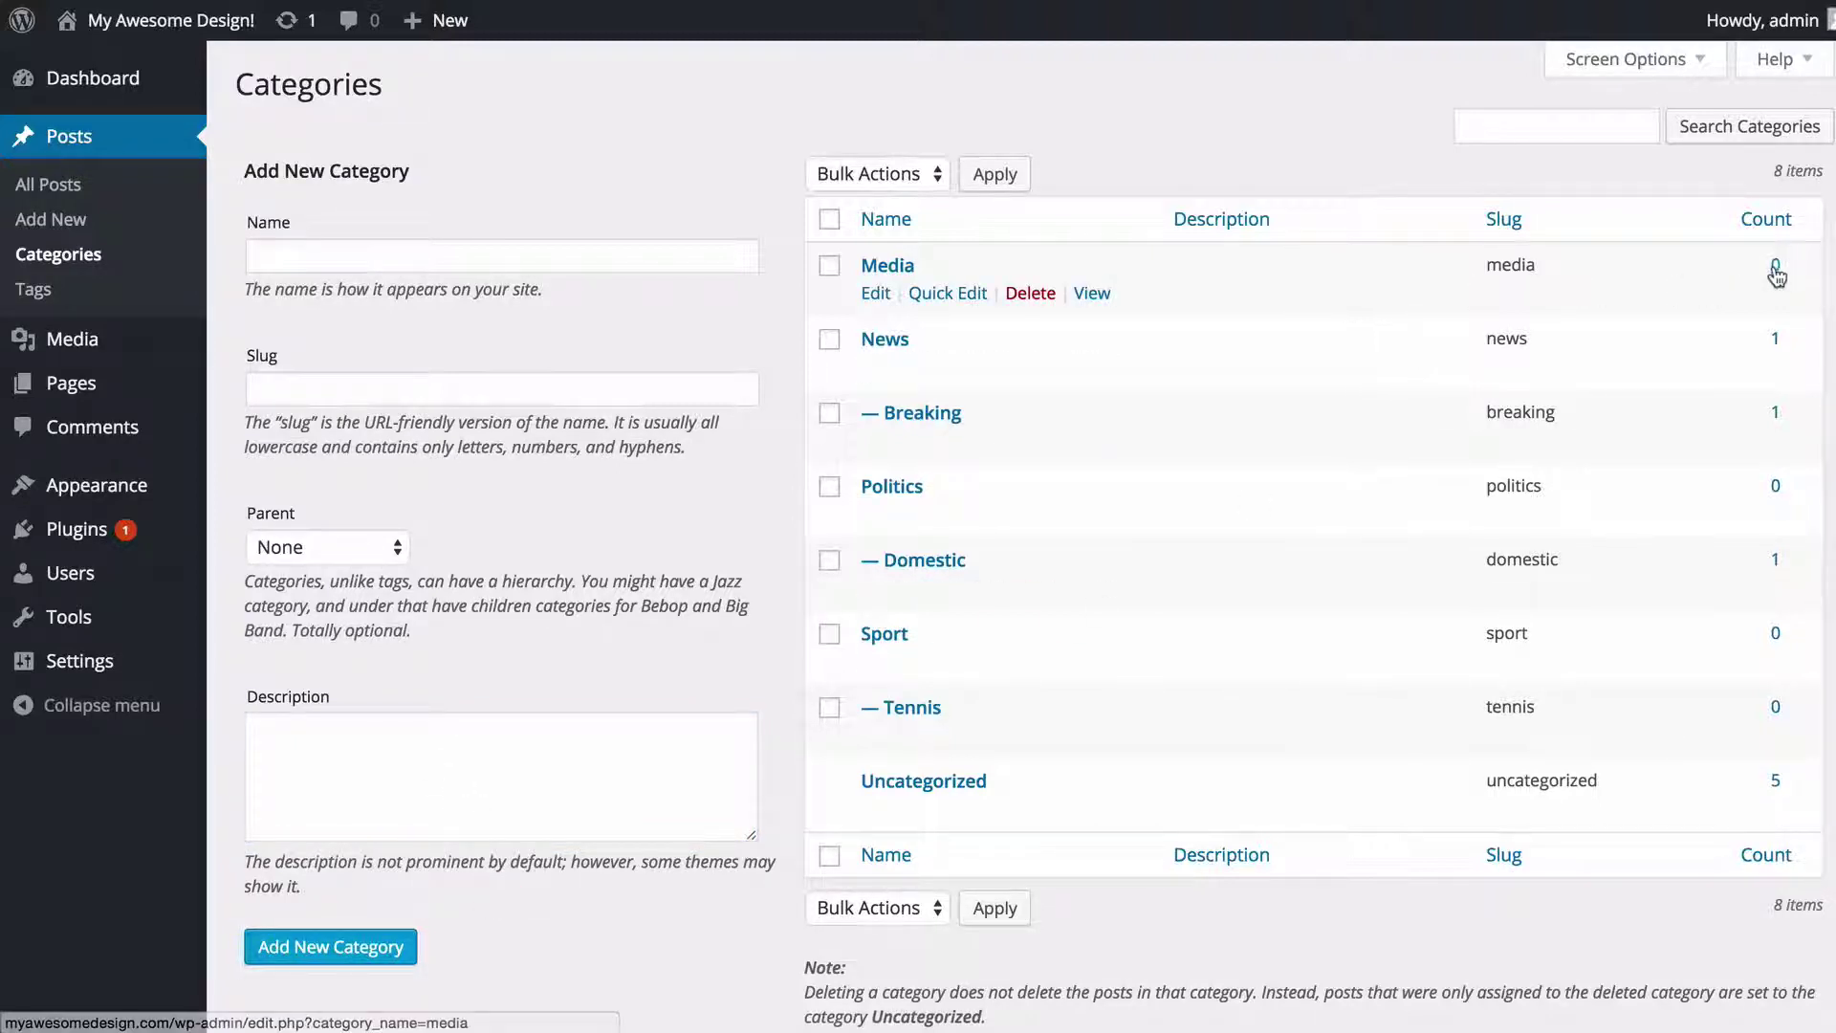
left_click(1775, 340)
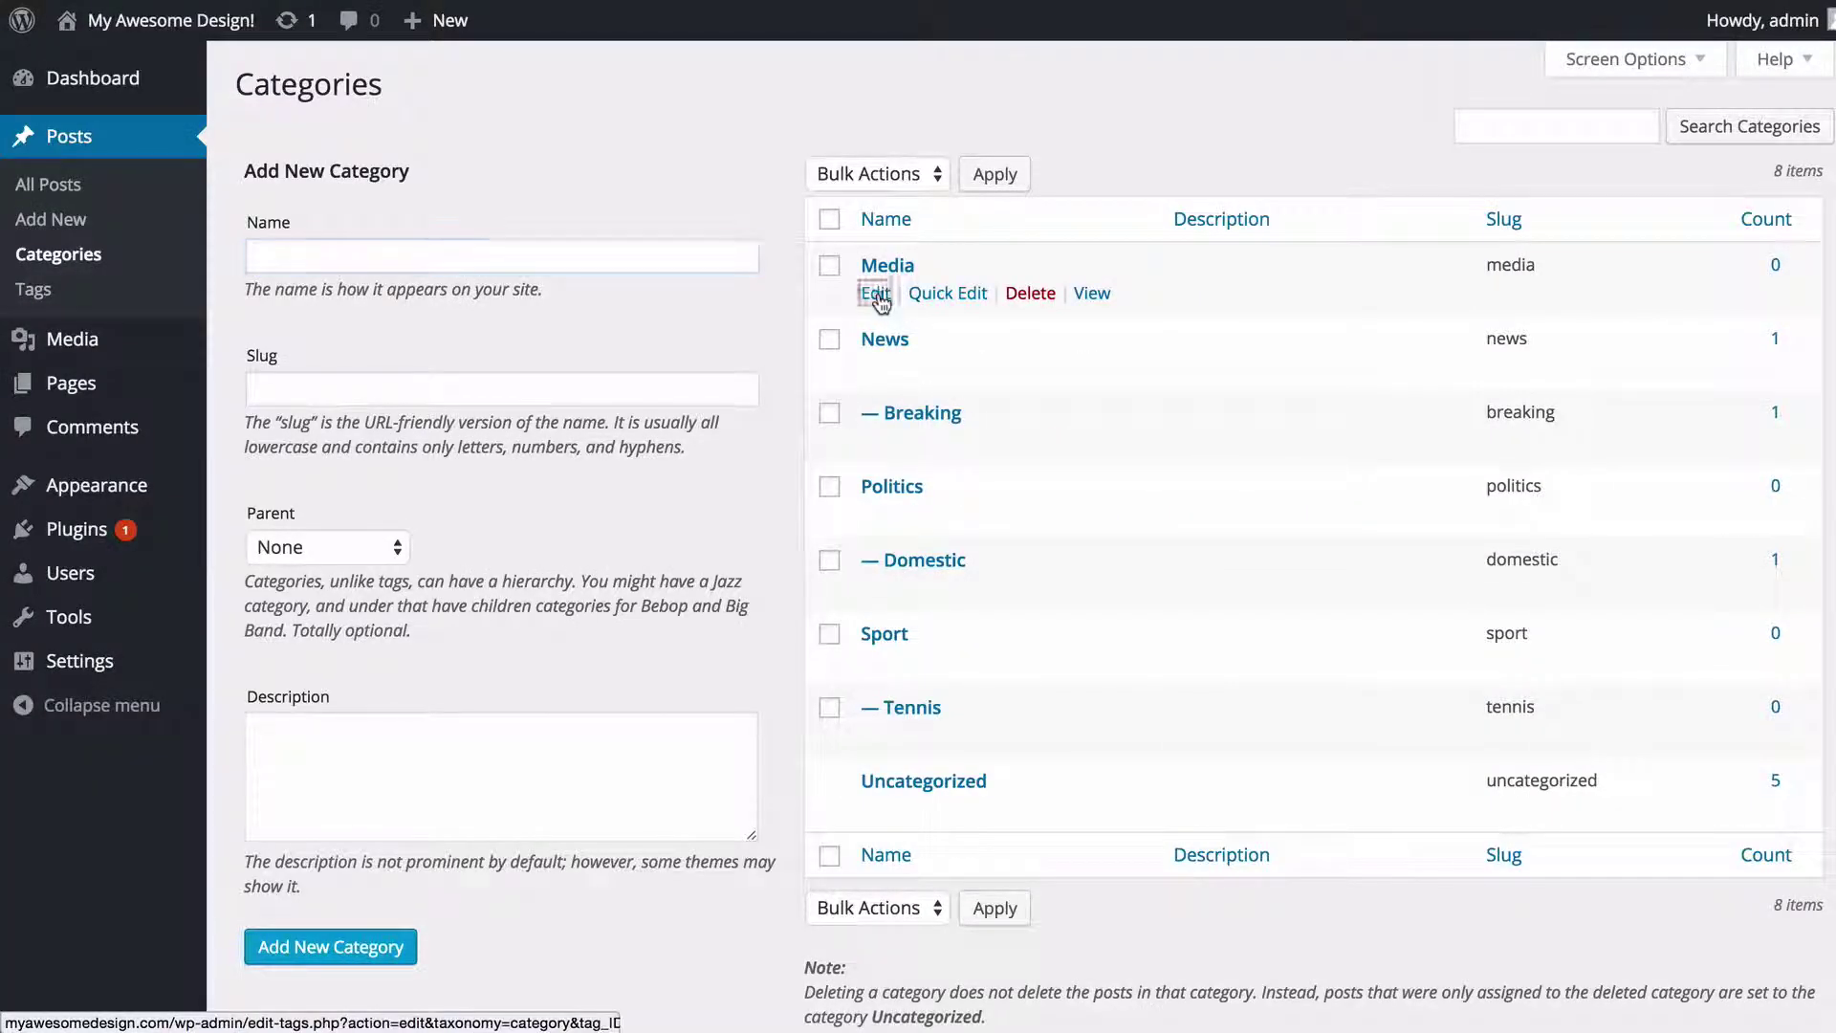
- Open the Media category's edit page and check its Parent dropdown, leaving no parent
left_click(874, 291)
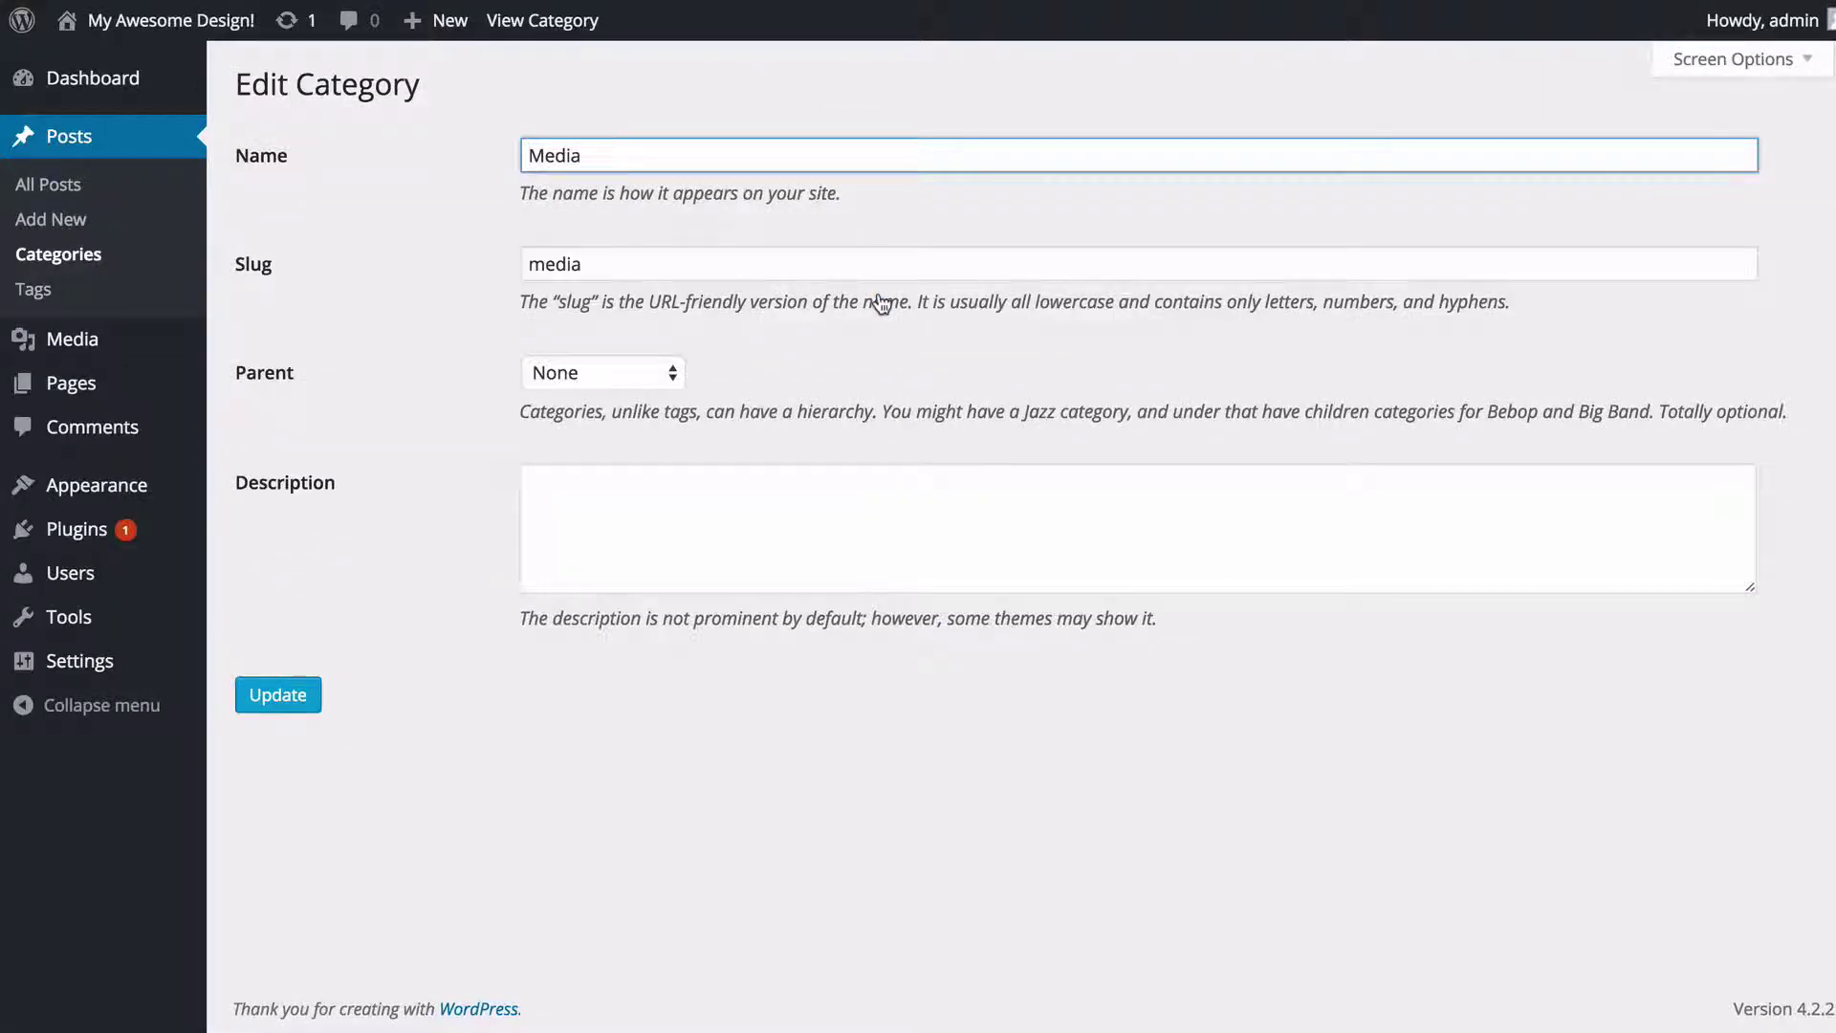
left_click(621, 375)
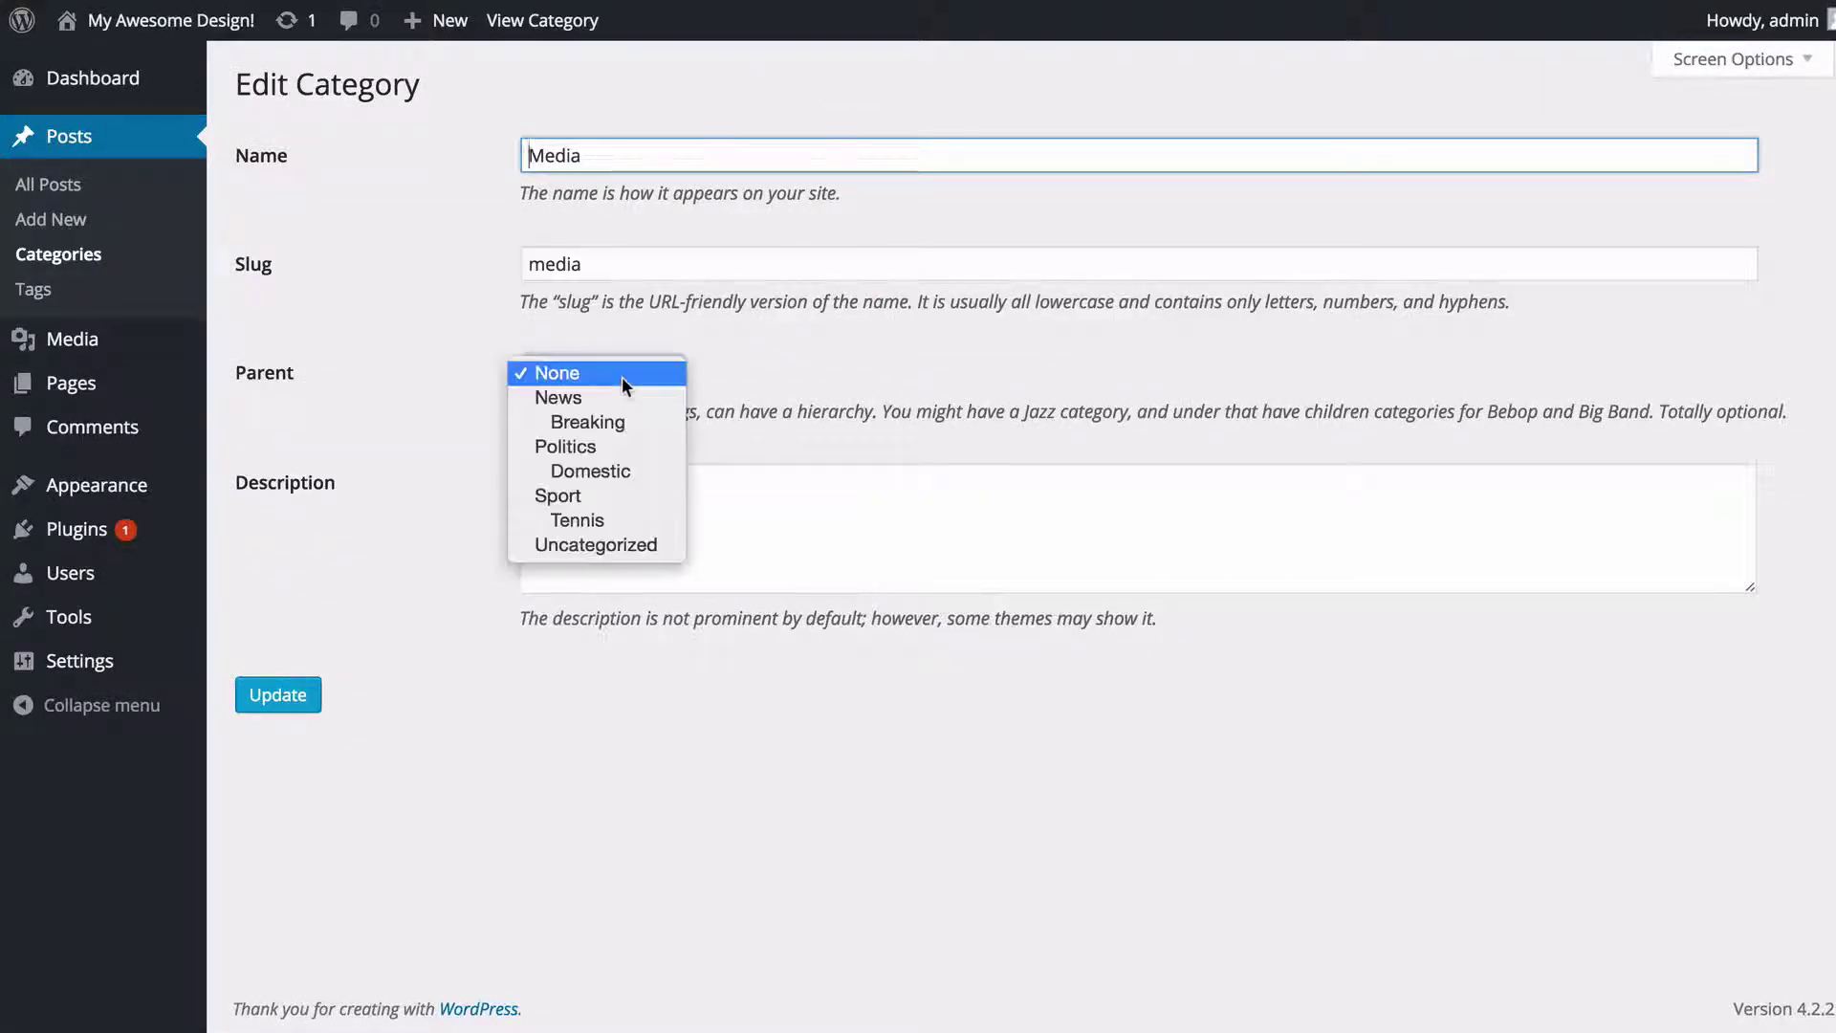
left_click(622, 376)
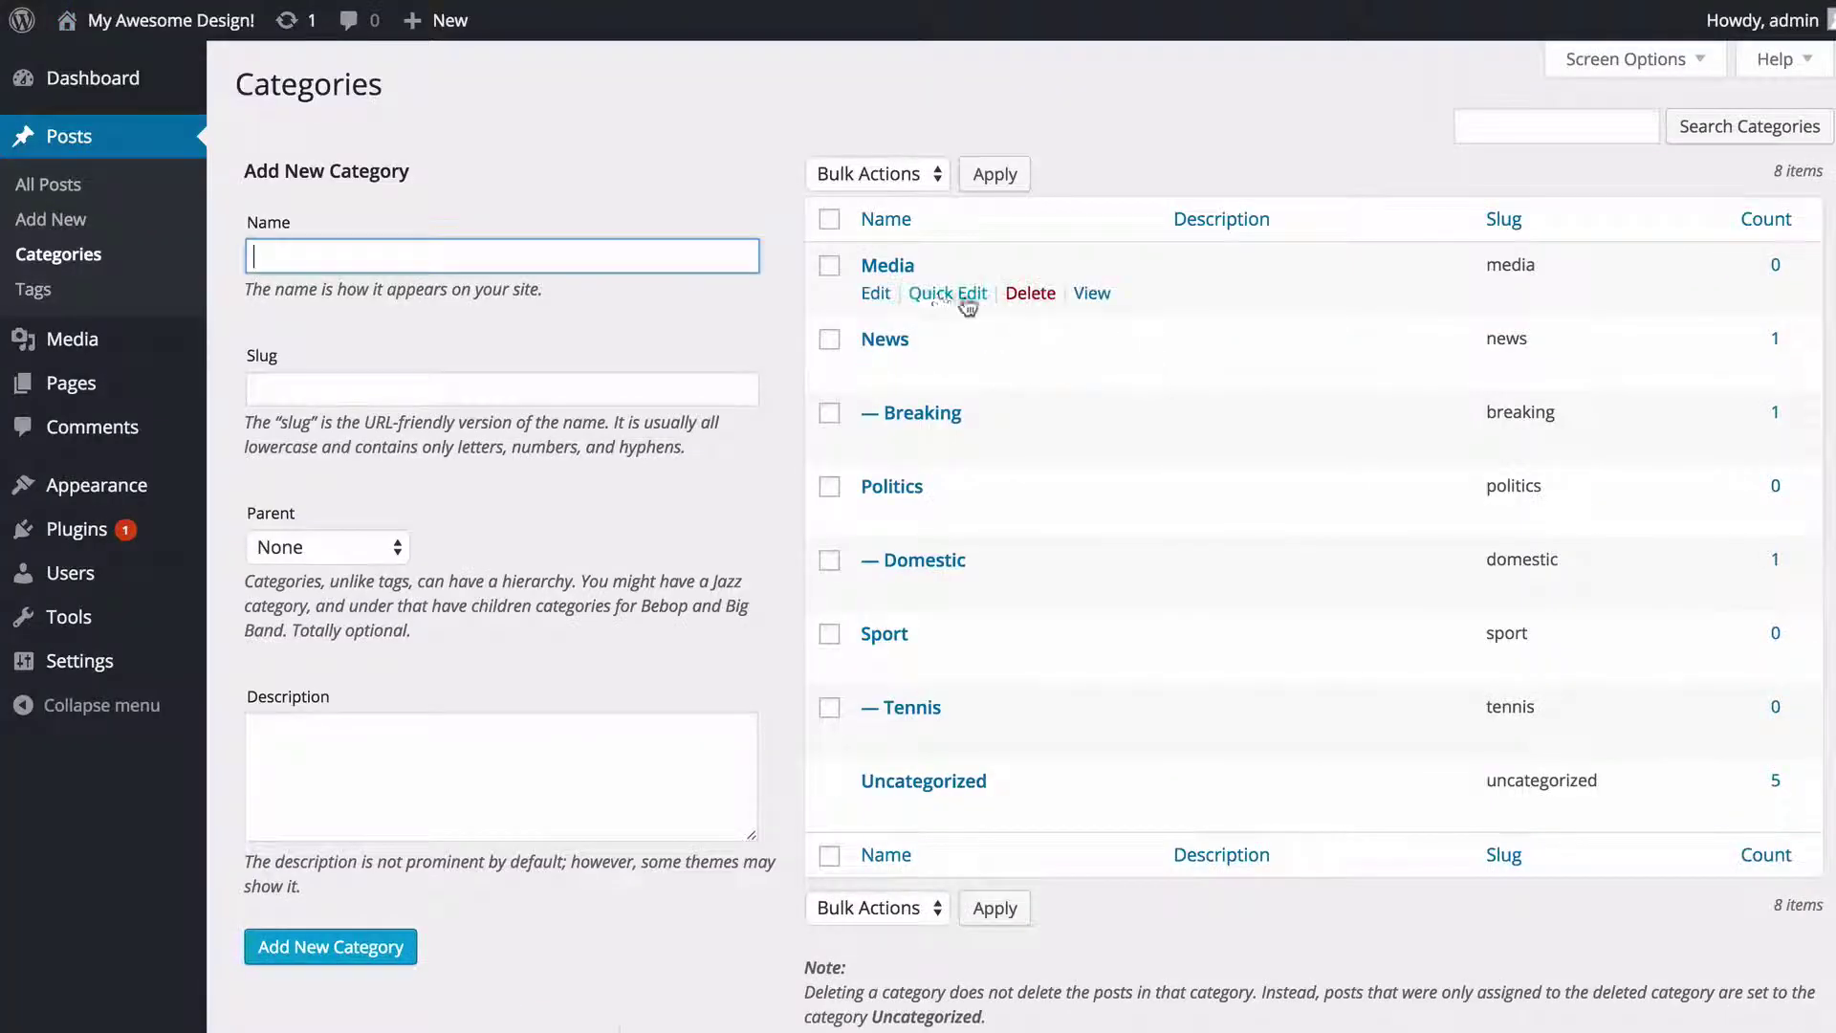
- Quick-edit the Media category's name to 'Media!' and save it
left_click(940, 298)
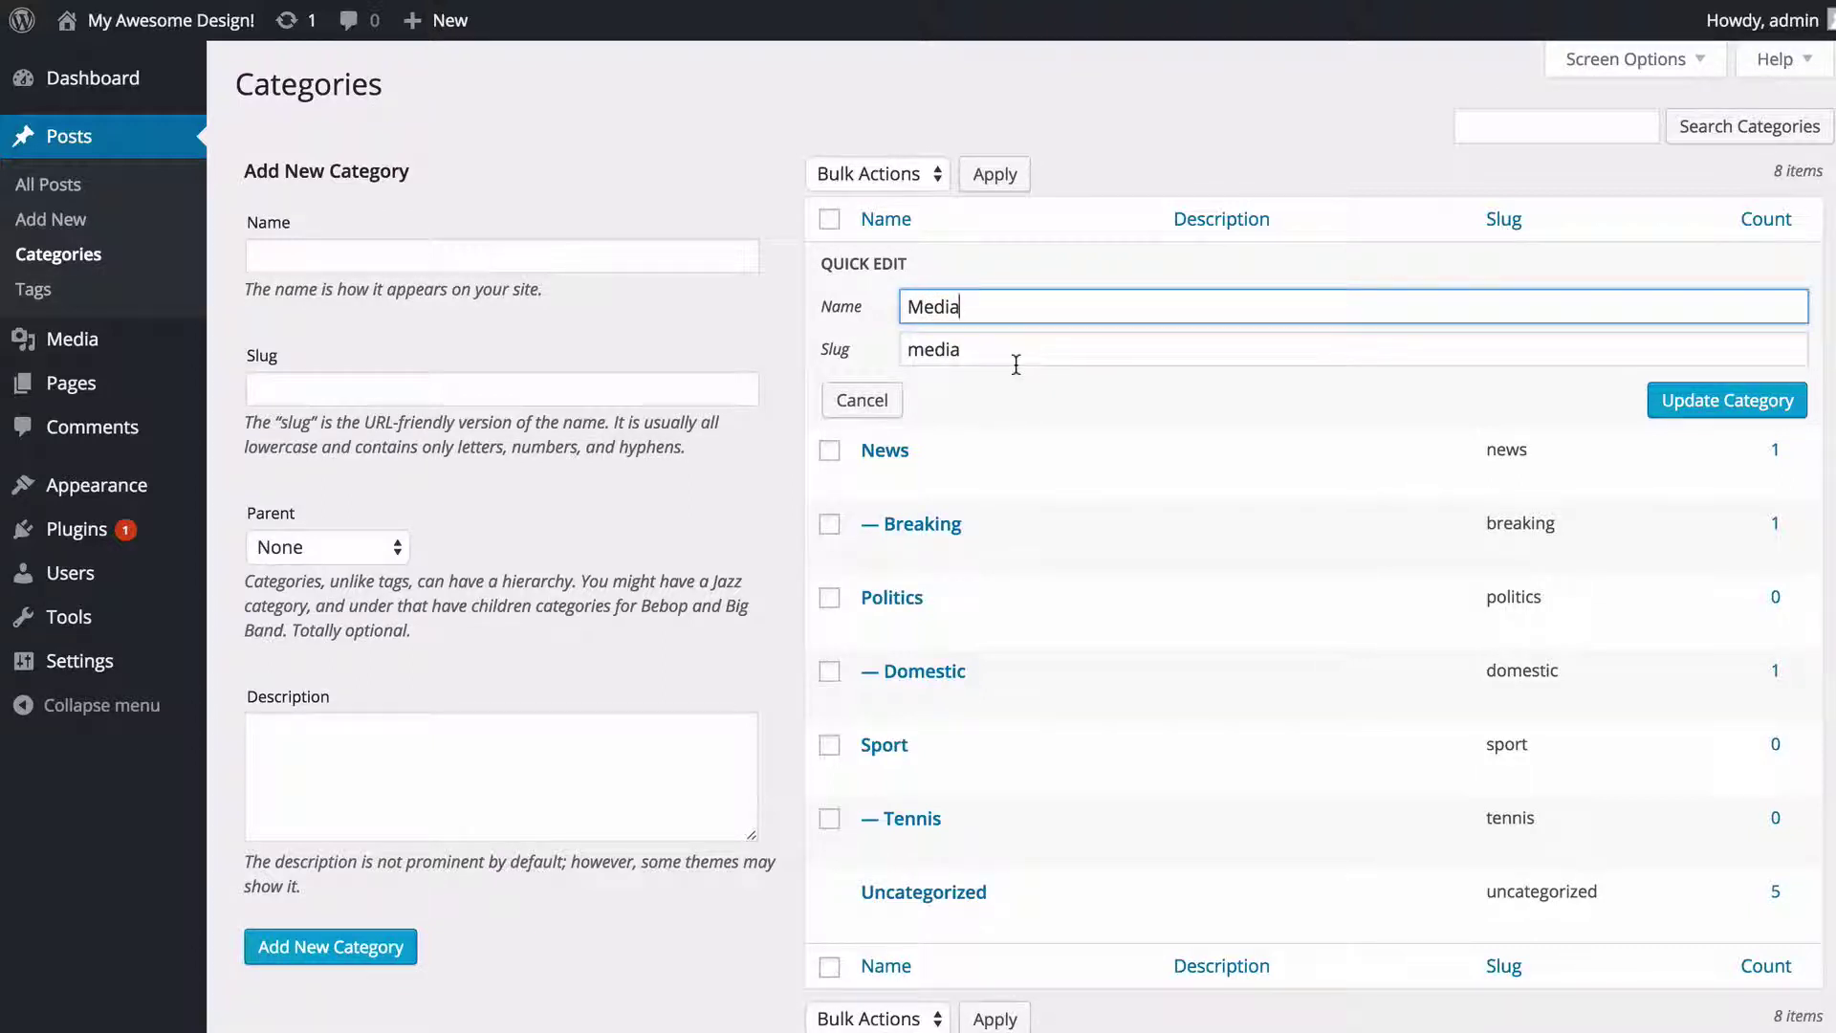
type("!")
left_click(1759, 404)
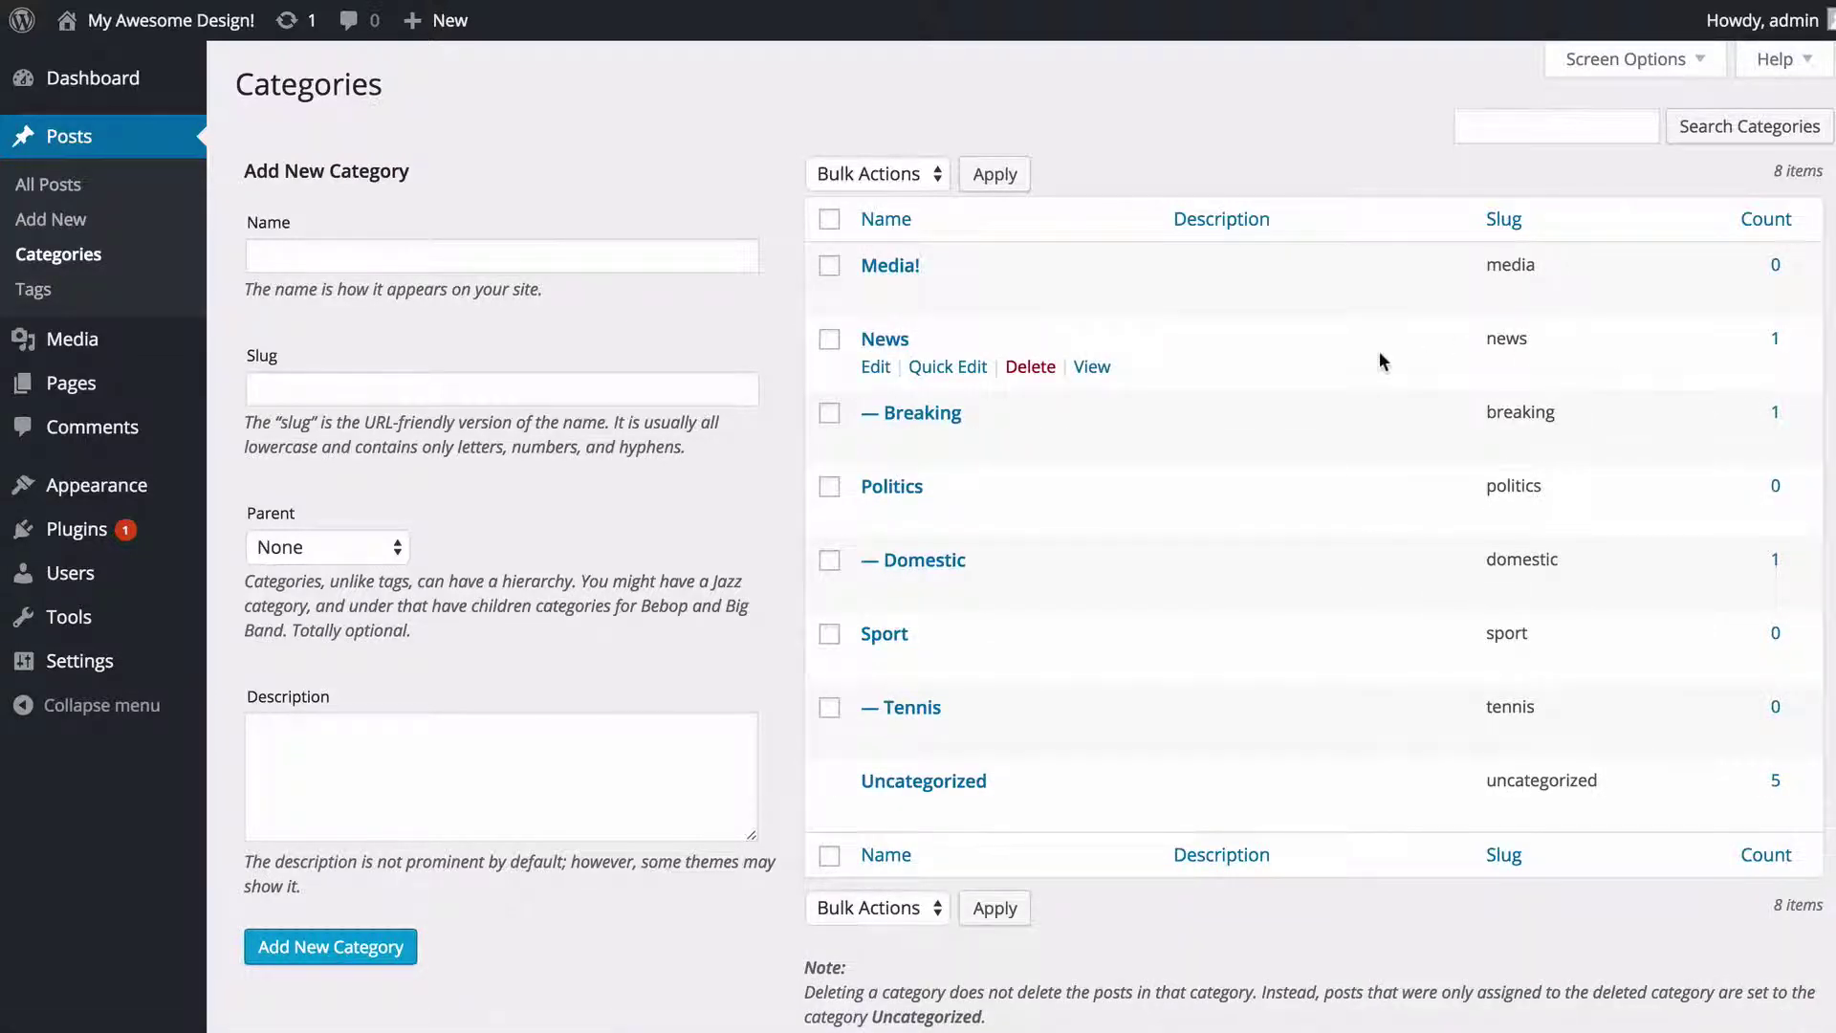
- Select all categories, view the bulk actions without applying any, then deselect them
scroll(1380, 361, "down", 1)
left_click(830, 168)
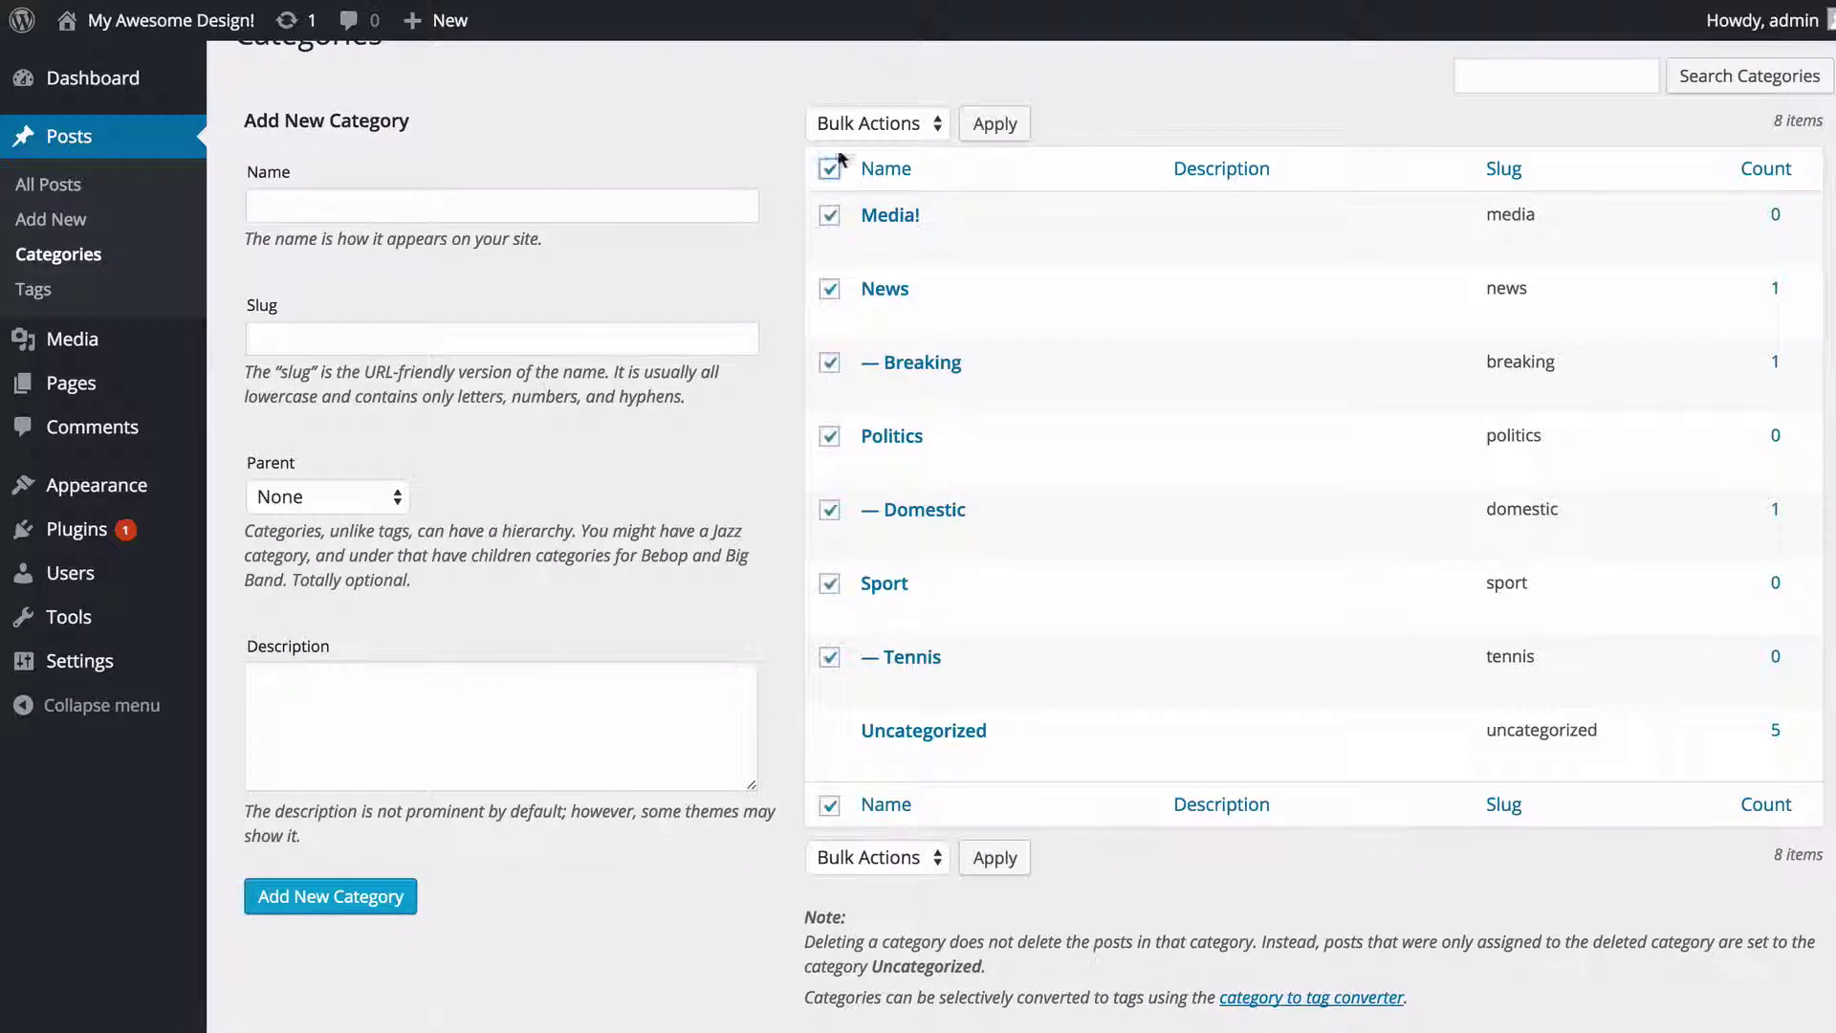
left_click(865, 125)
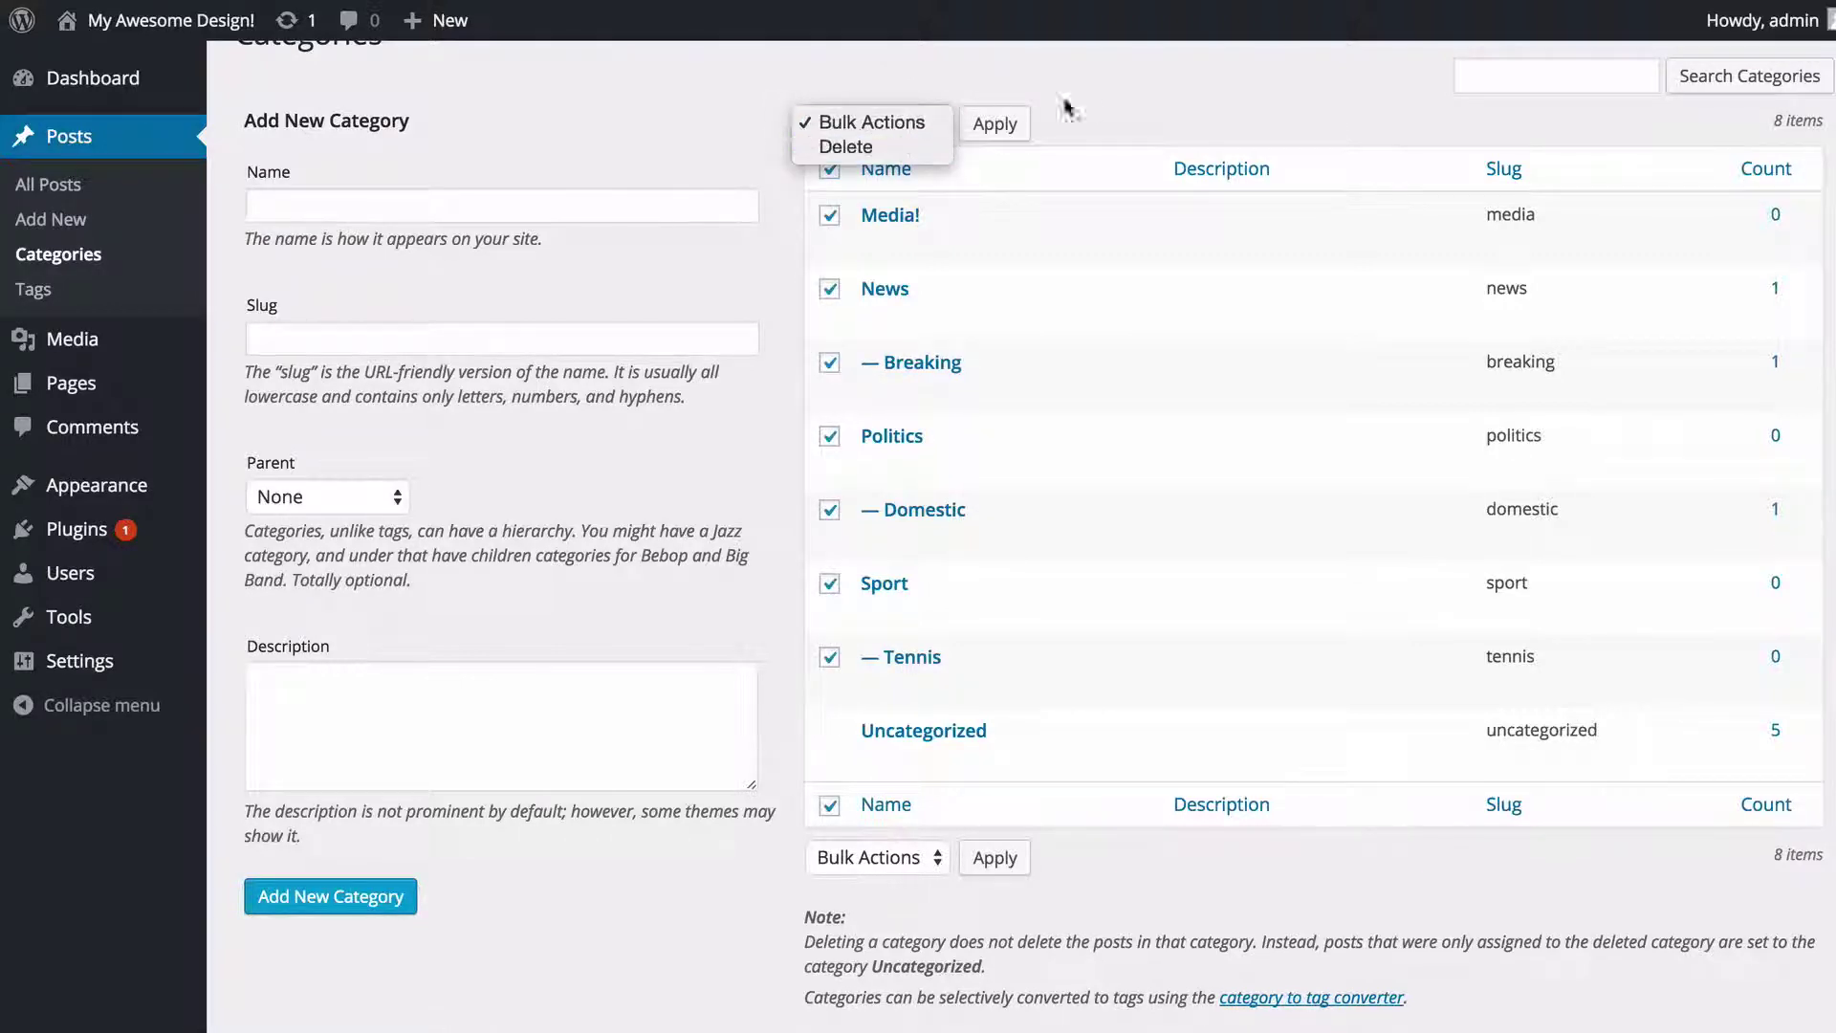
left_click(1093, 94)
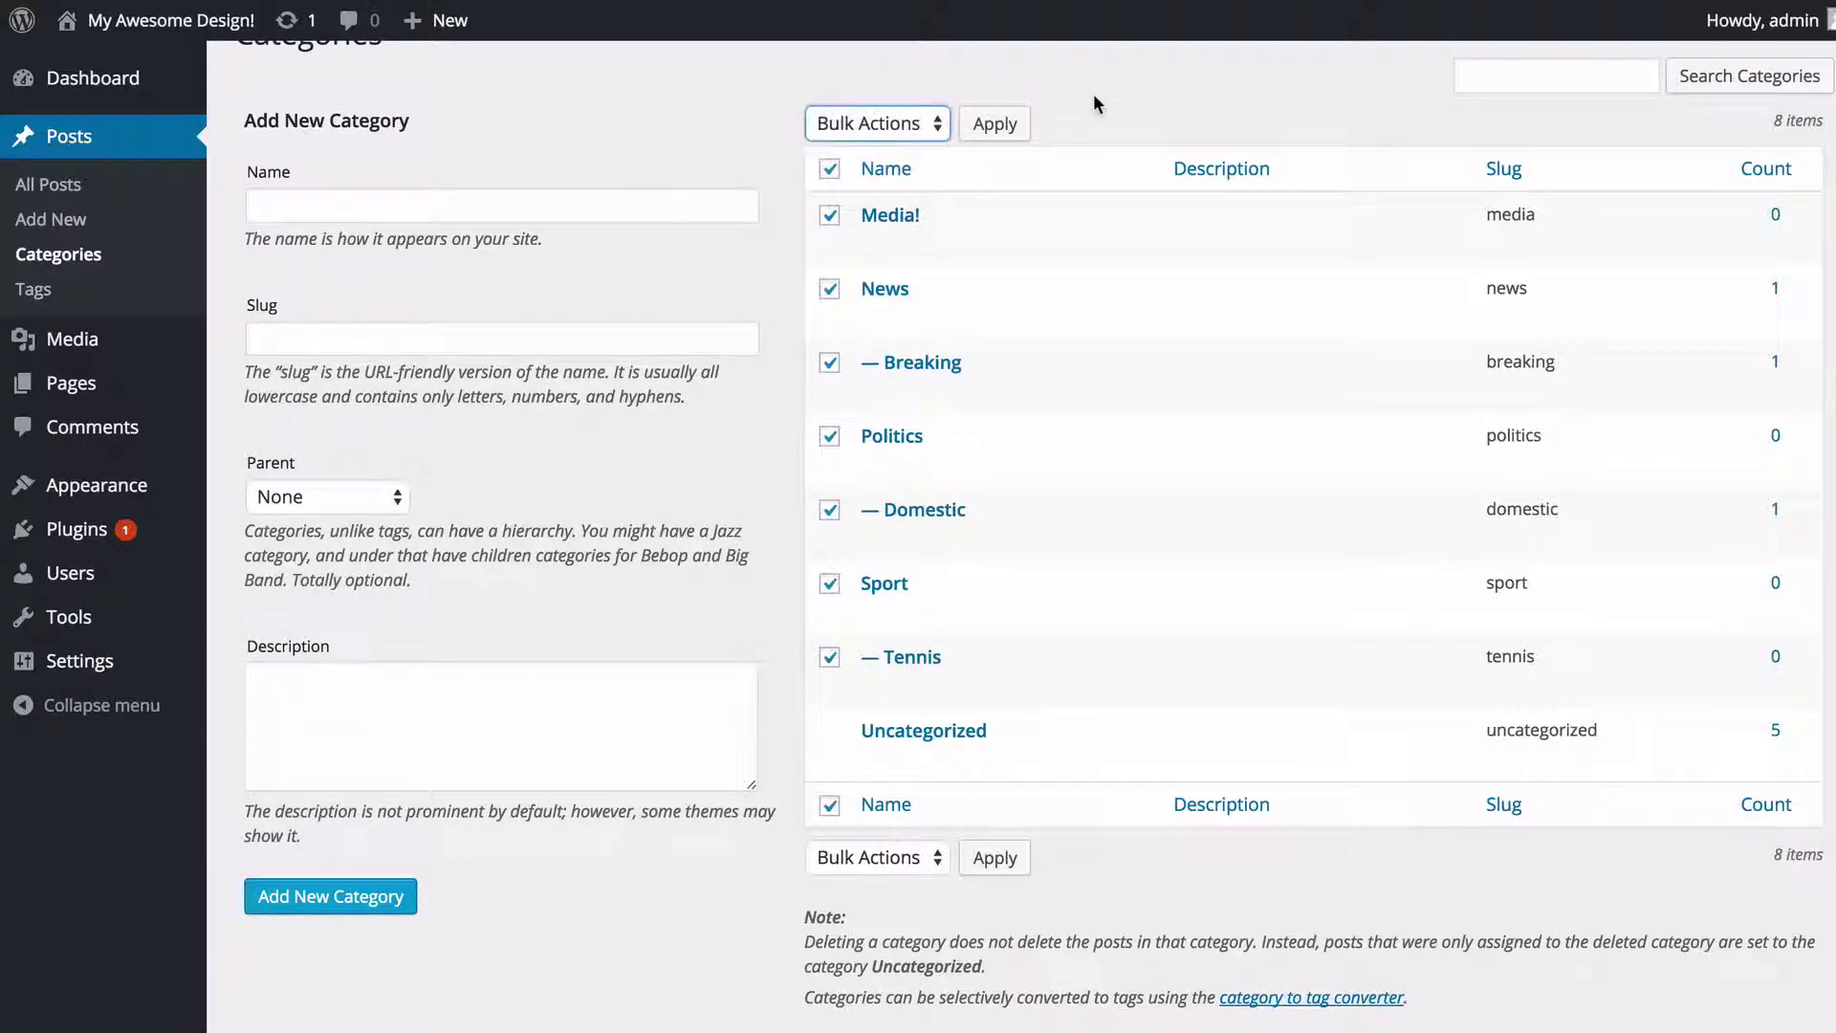
left_click(830, 170)
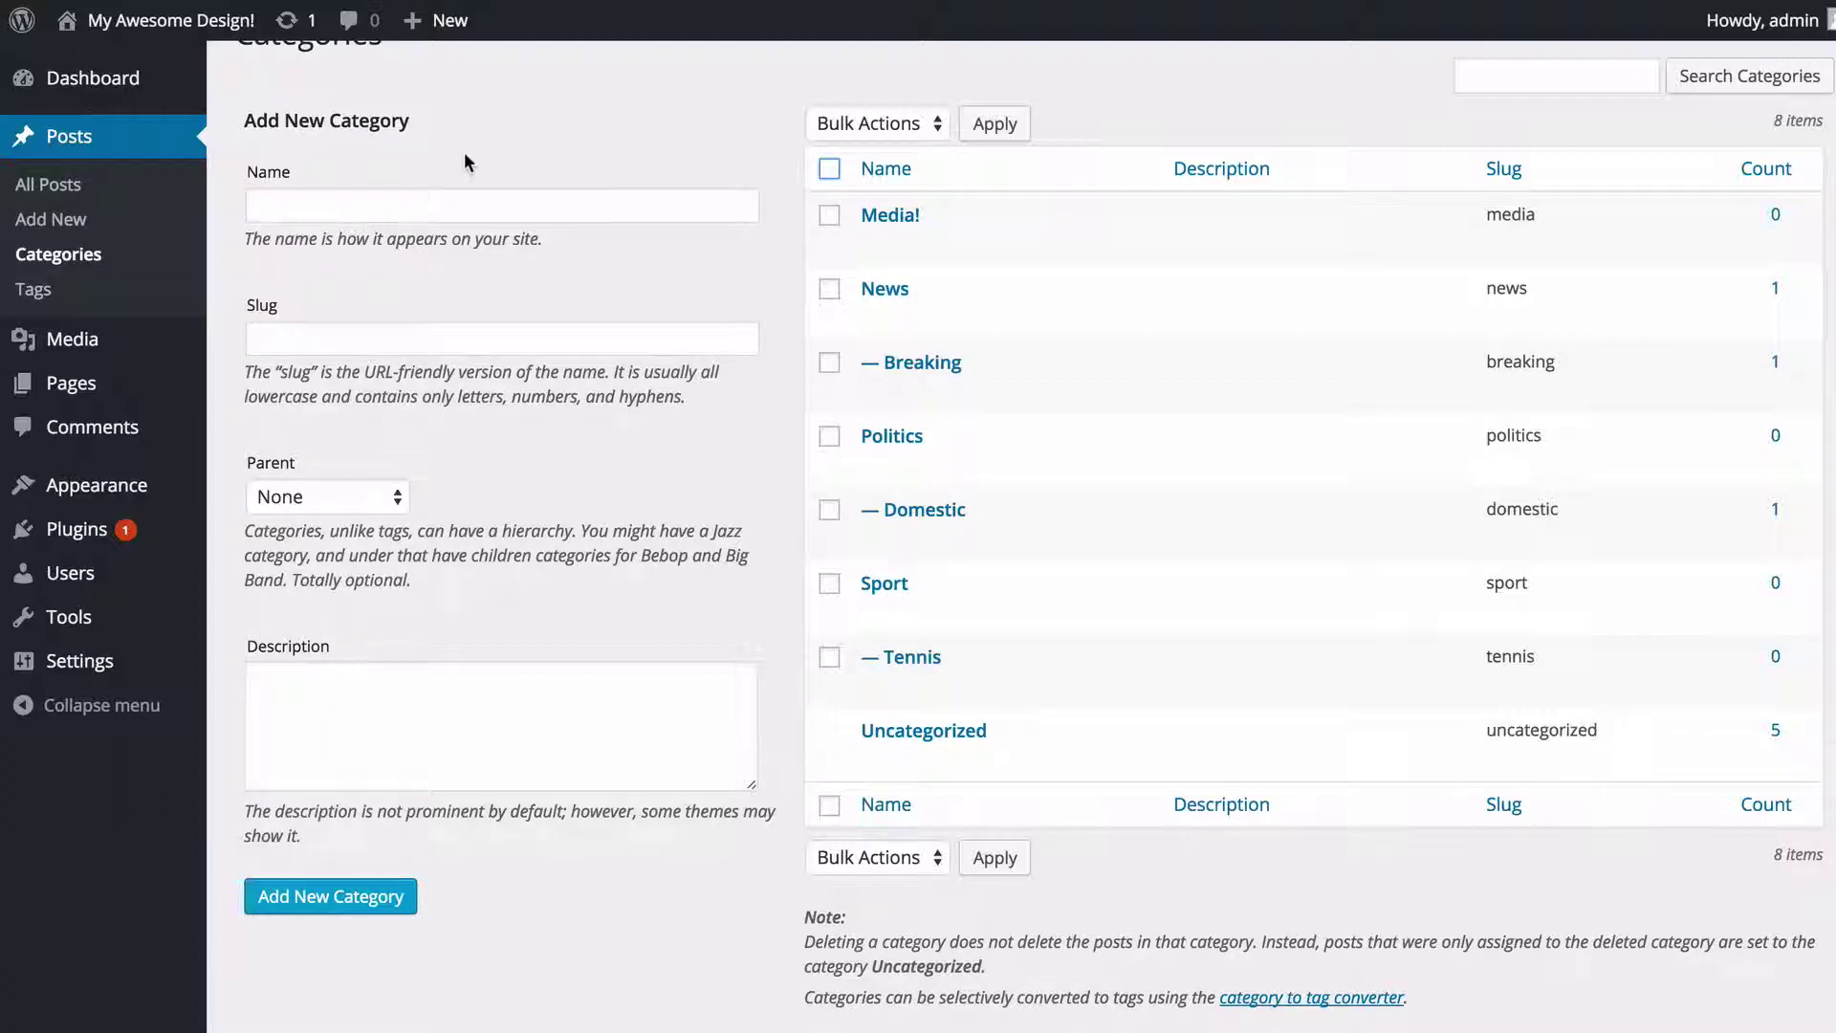
- Open Posts > Tags, start a Quick Edit of 'fire sale', and cancel it
left_click(91, 302)
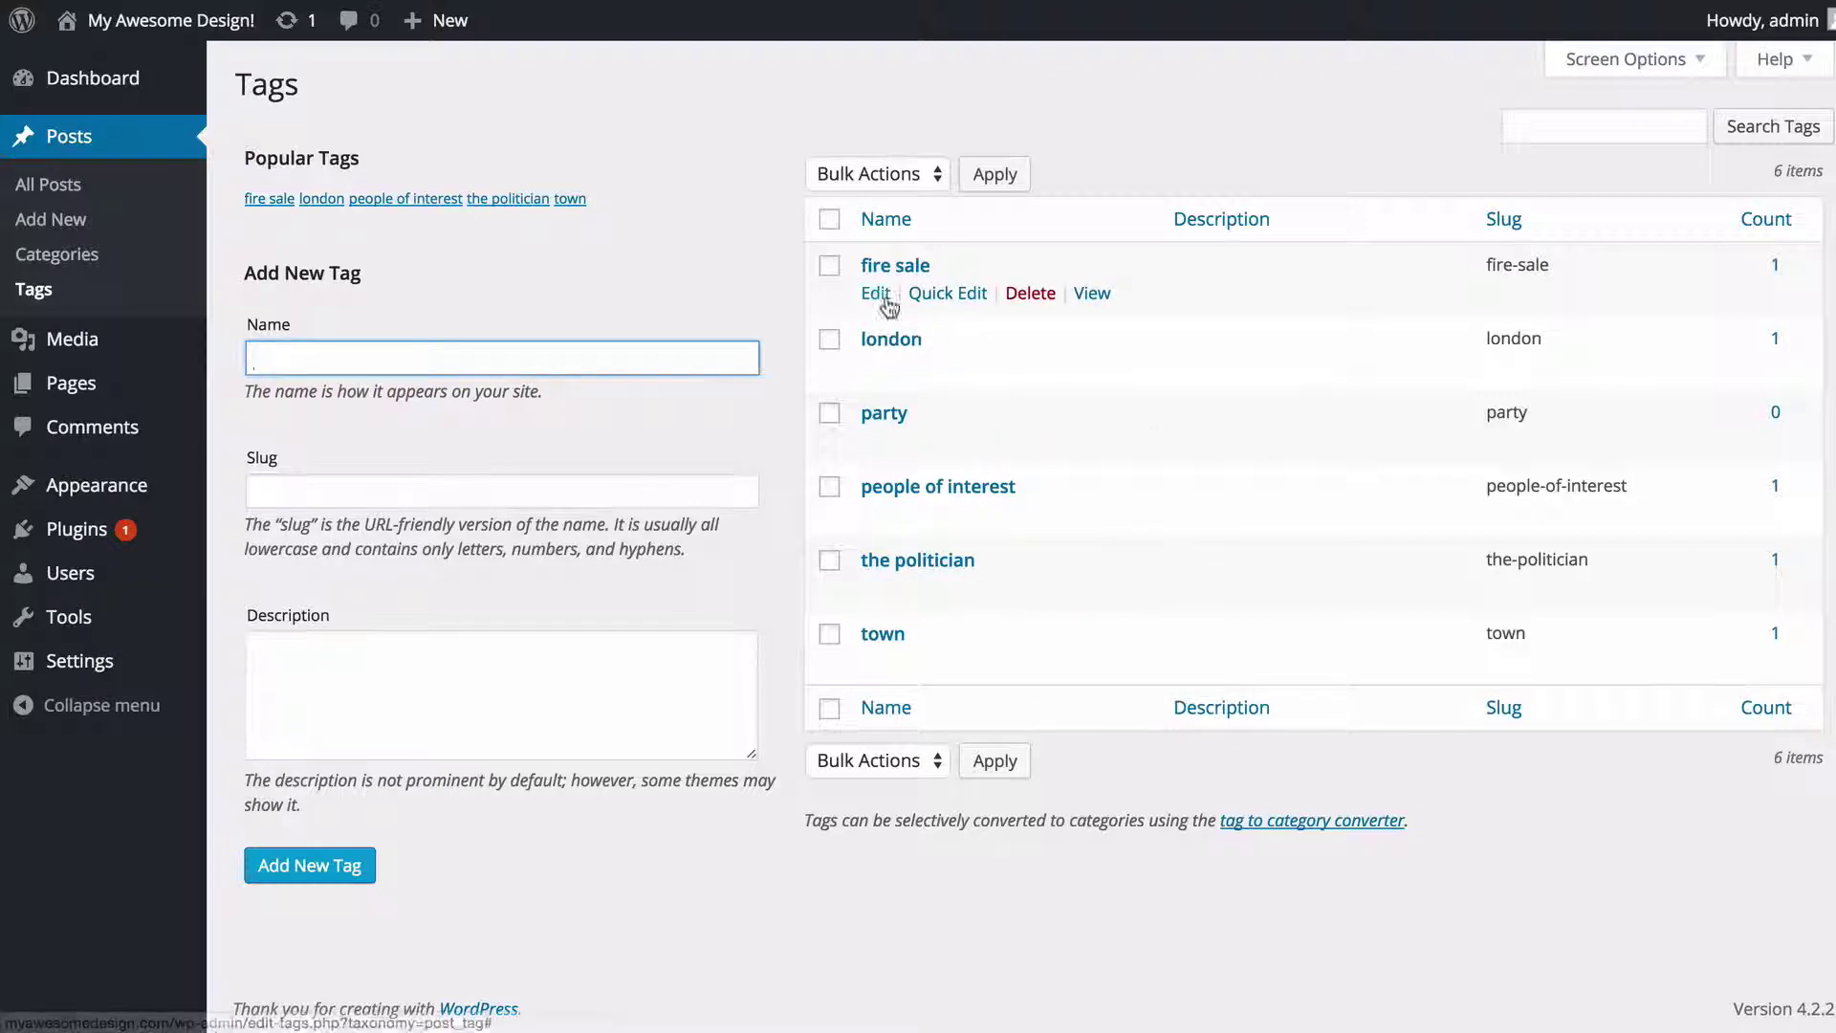
left_click(926, 294)
left_click(865, 402)
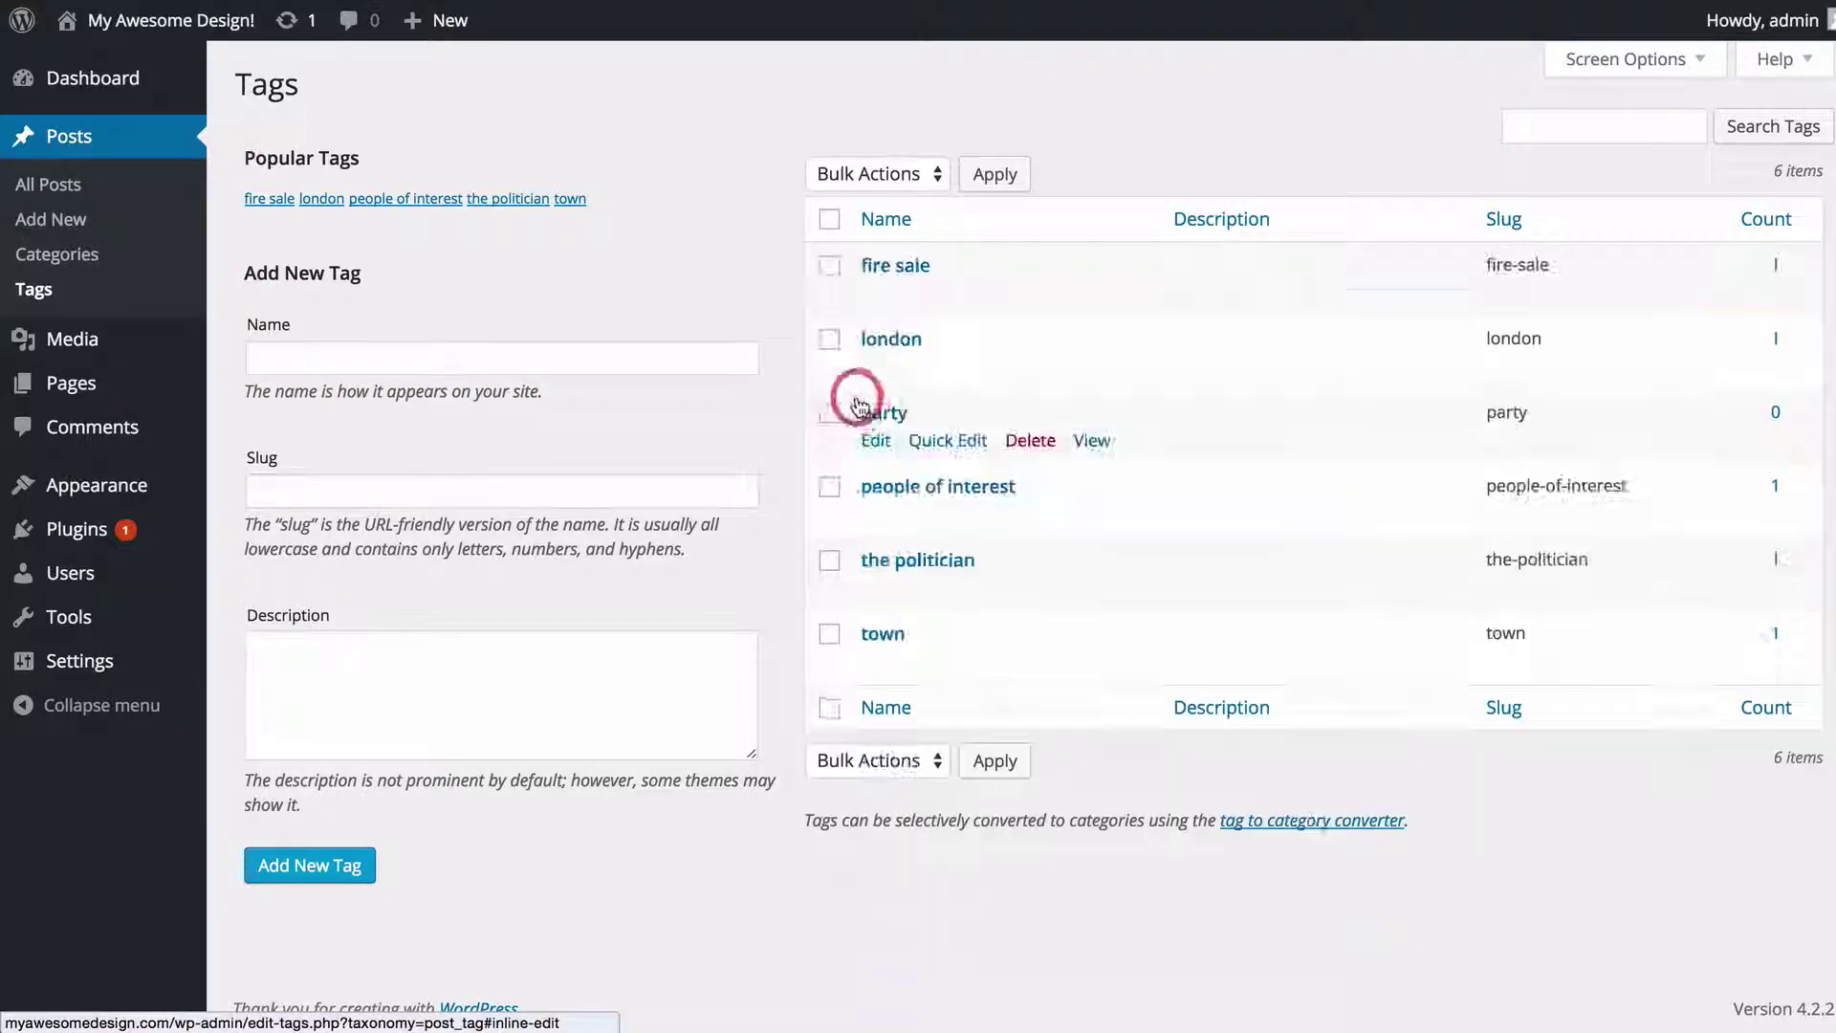